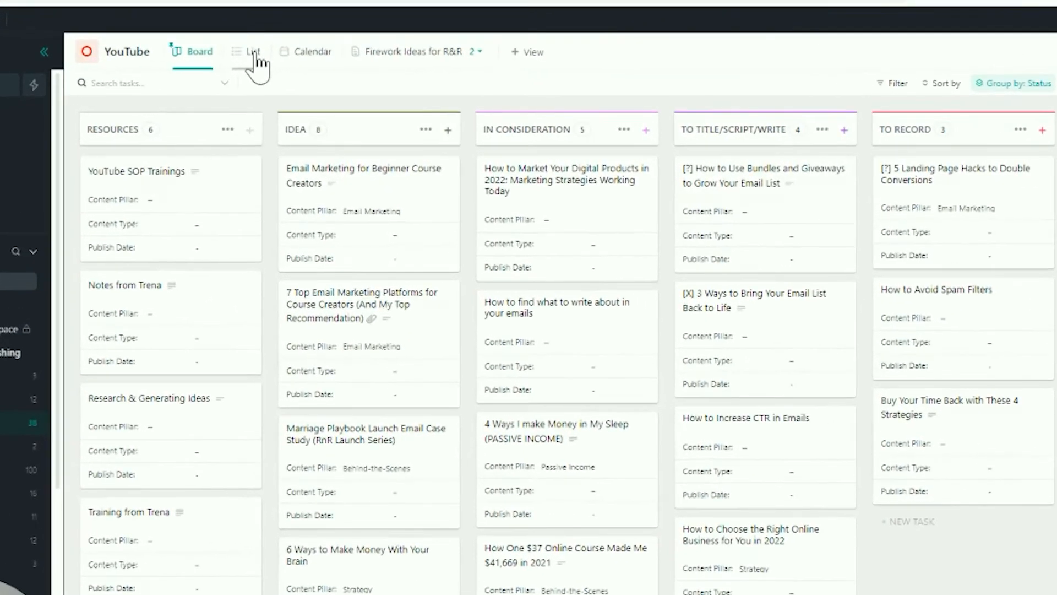
Look at the YouTube list in its List, Calendar and Board views, including the board's status columns.
{"action": "left_click", "coordinate": [255, 53]}
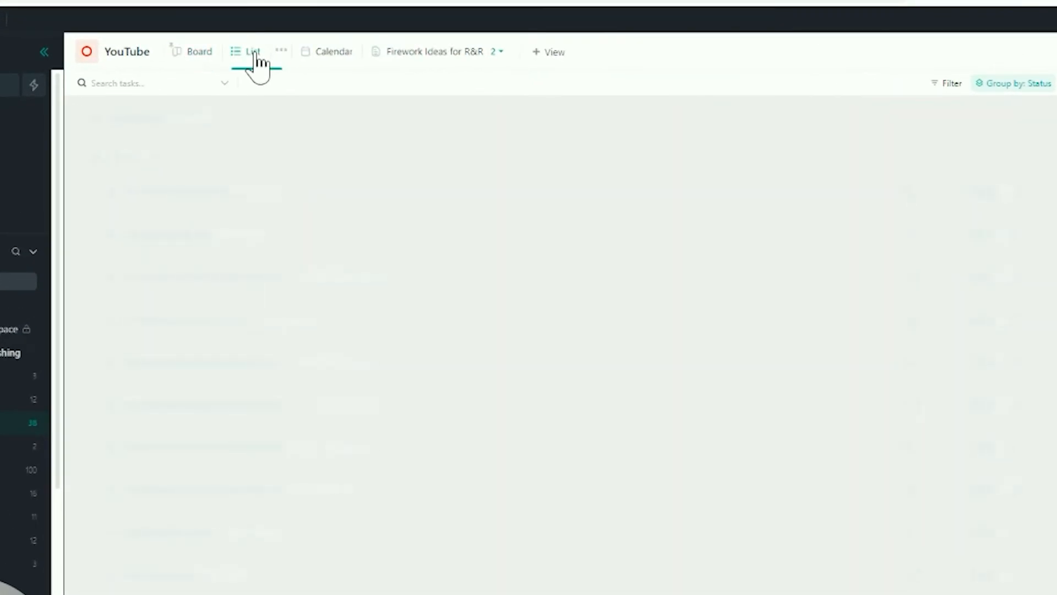
{"action": "left_click", "coordinate": [310, 61]}
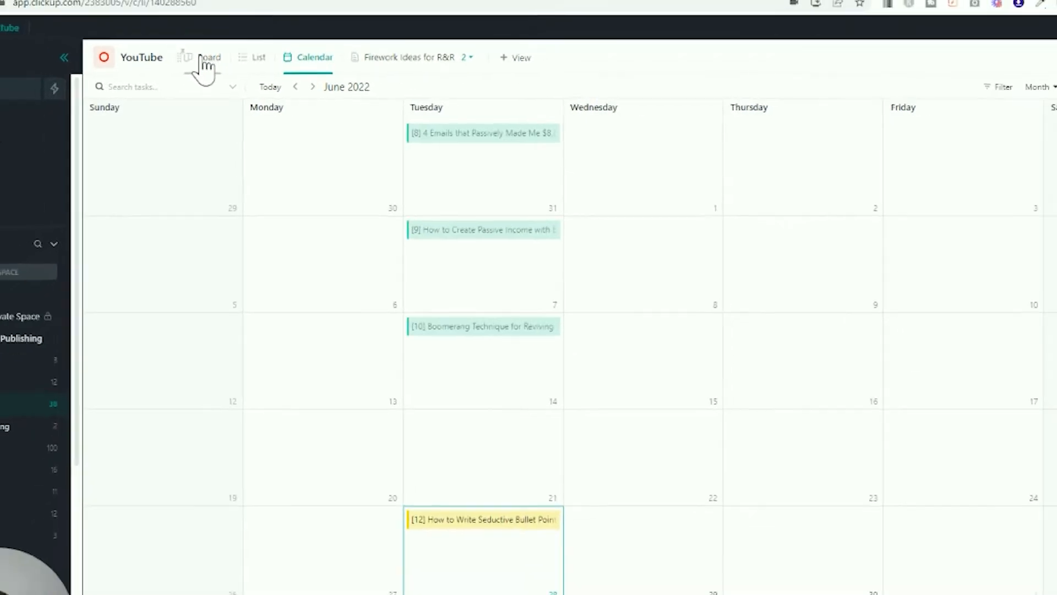
{"action": "left_click", "coordinate": [204, 59]}
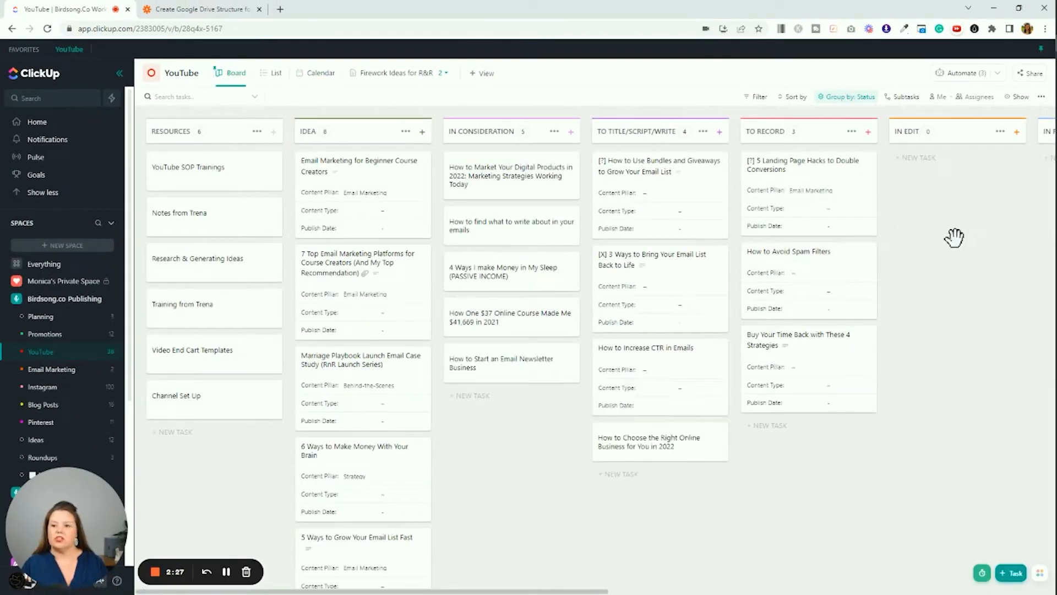
{"action": "scroll", "coordinate": [494, 250], "scroll_direction": "right", "scroll_amount": 10}
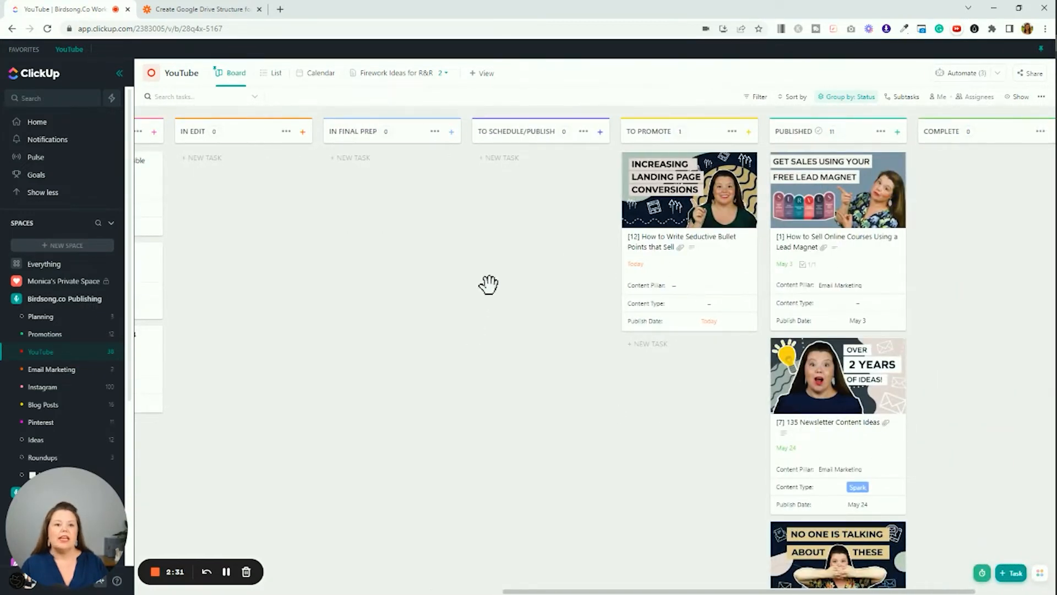
{"action": "left_click_drag", "start_coordinate": [474, 267], "coordinate": [781, 255]}
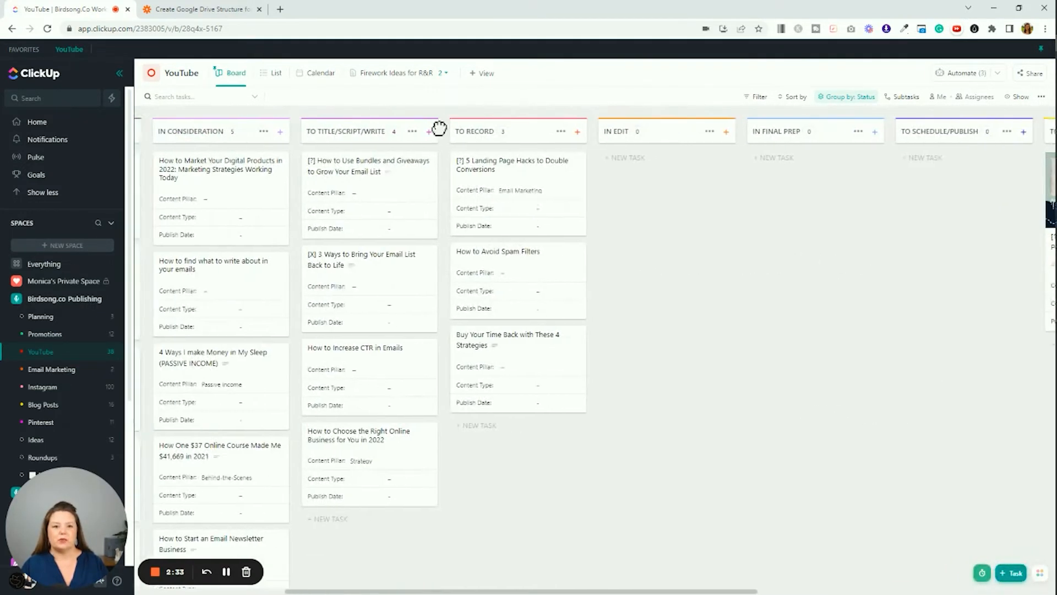
{"action": "left_click", "coordinate": [321, 80]}
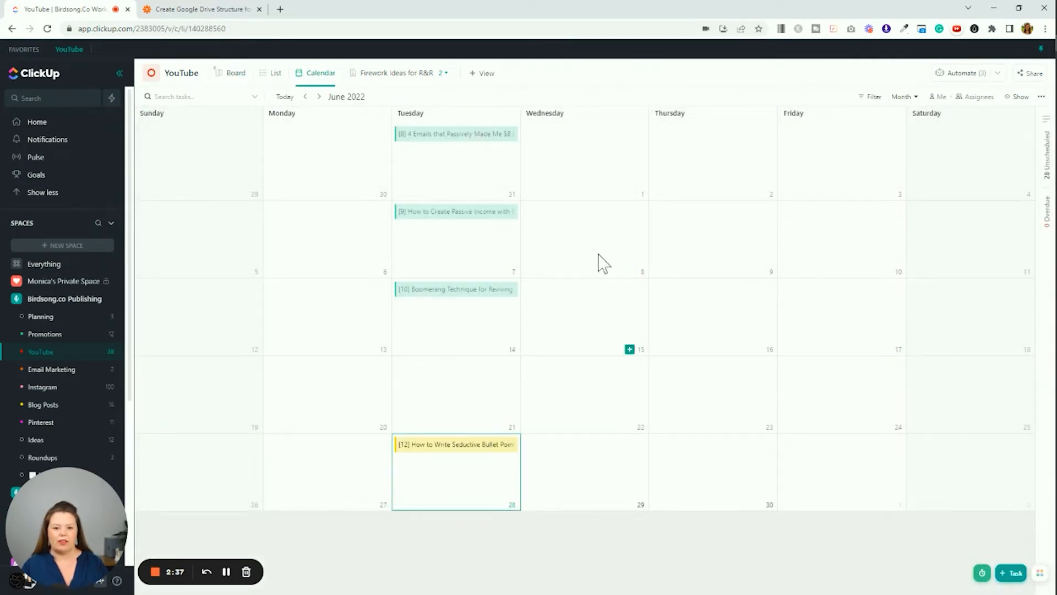
{"action": "left_click", "coordinate": [232, 74]}
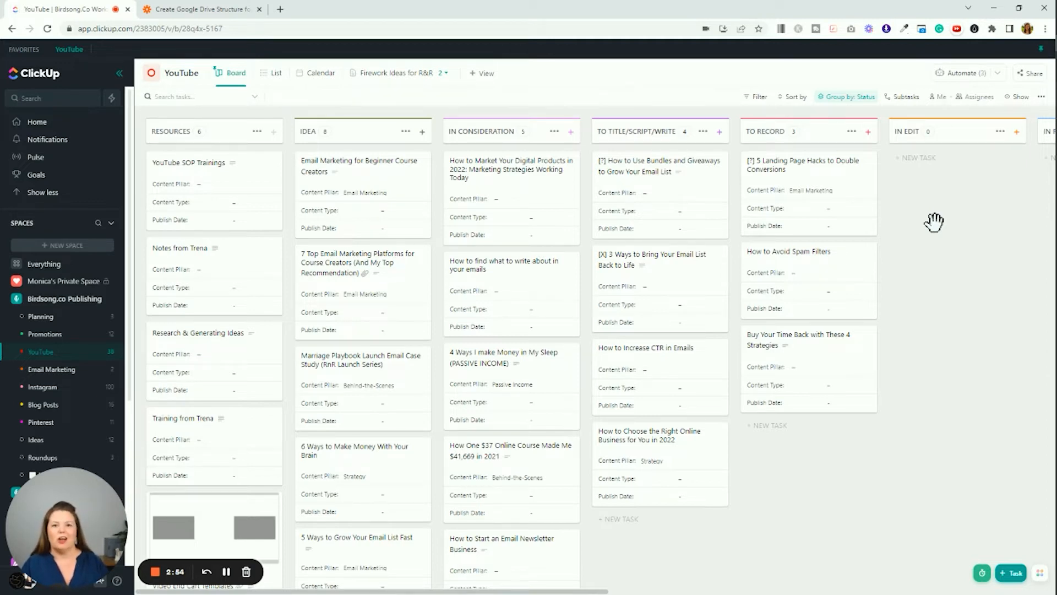
Open the YouTube SOP Trainings task in the Resources column, review its training links, and close it.
{"action": "mouse_move", "coordinate": [388, 220]}
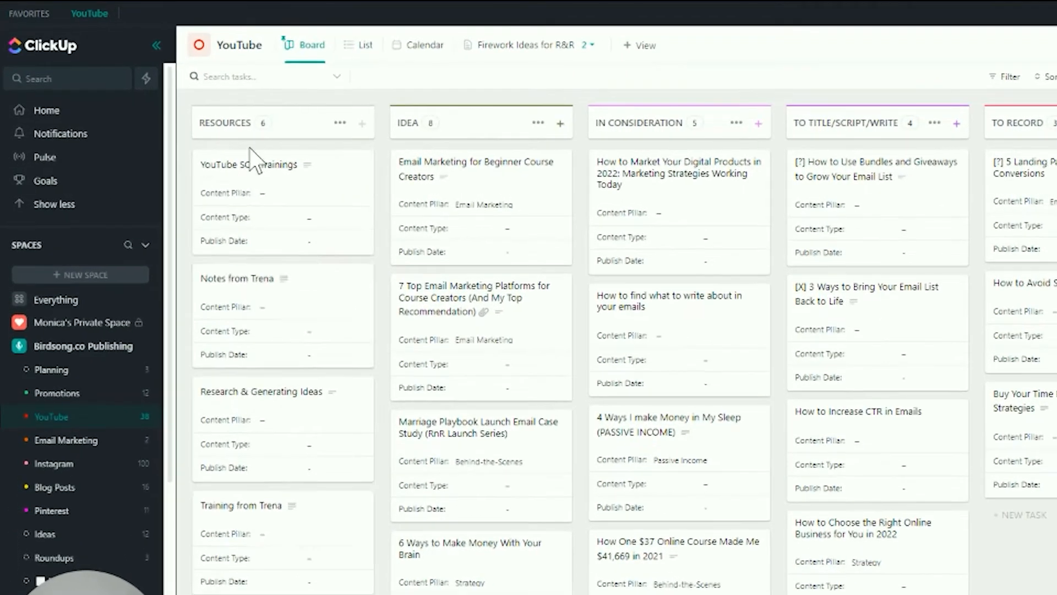
{"action": "mouse_move", "coordinate": [240, 187]}
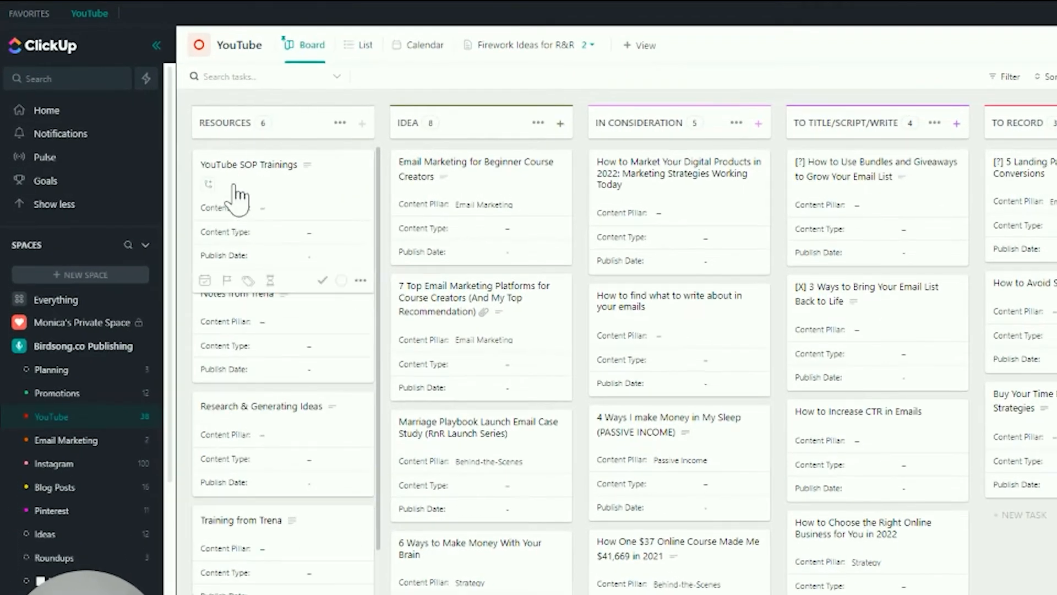
{"action": "left_click", "coordinate": [279, 177]}
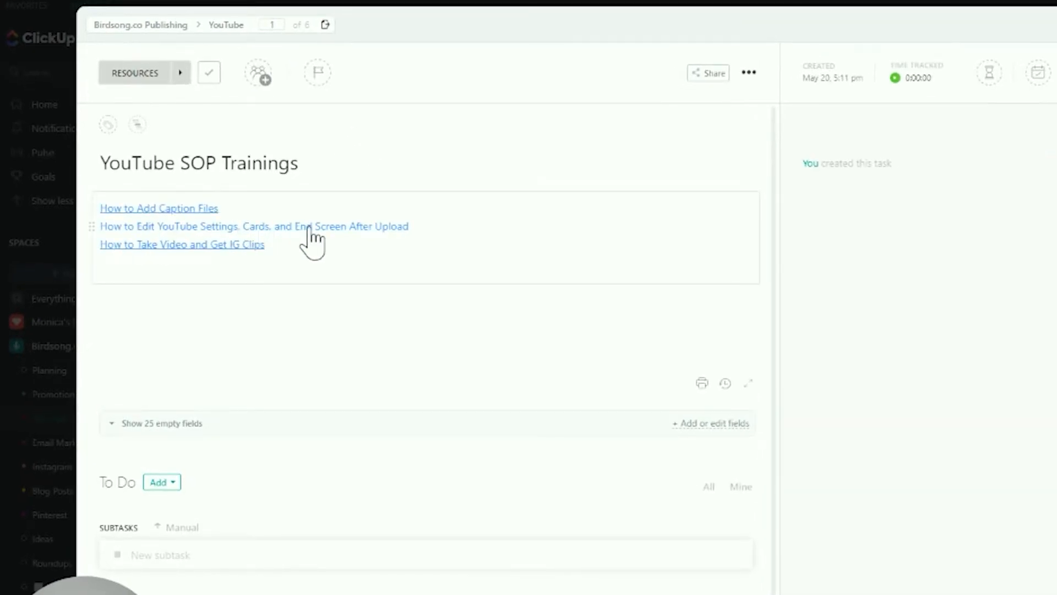
{"action": "mouse_move", "coordinate": [192, 248]}
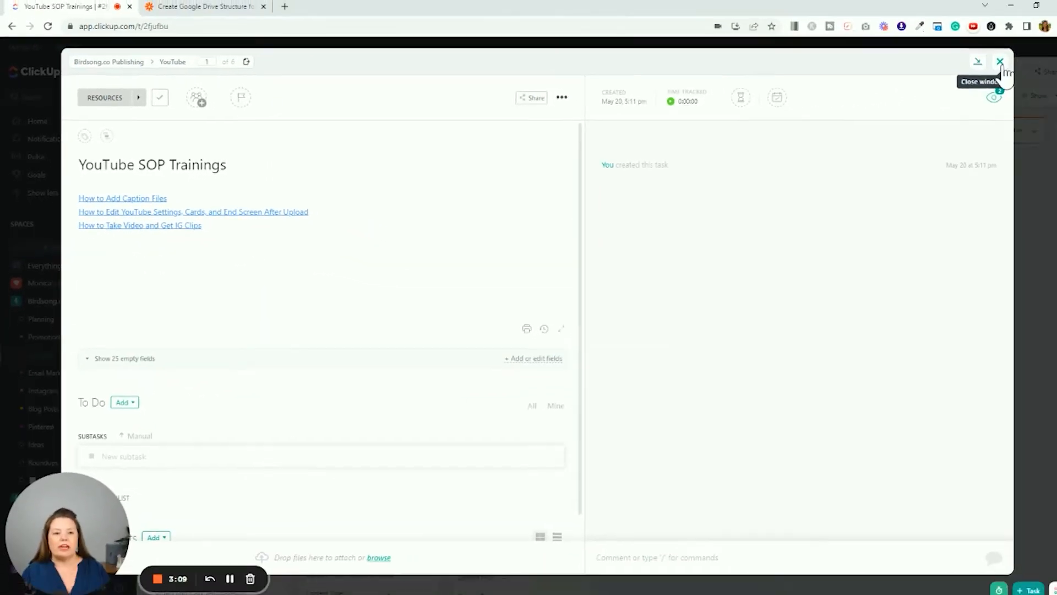
{"action": "left_click", "coordinate": [1000, 62]}
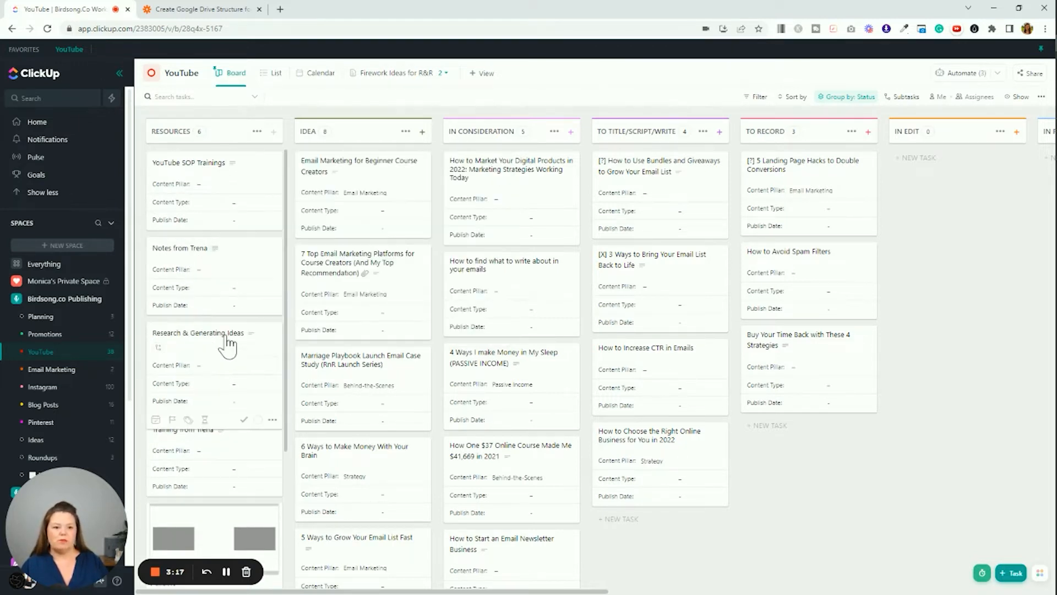
Look through the remaining cards in the Resources column down to Channel Set Up.
{"action": "scroll", "coordinate": [219, 348], "scroll_direction": "down", "scroll_amount": 5}
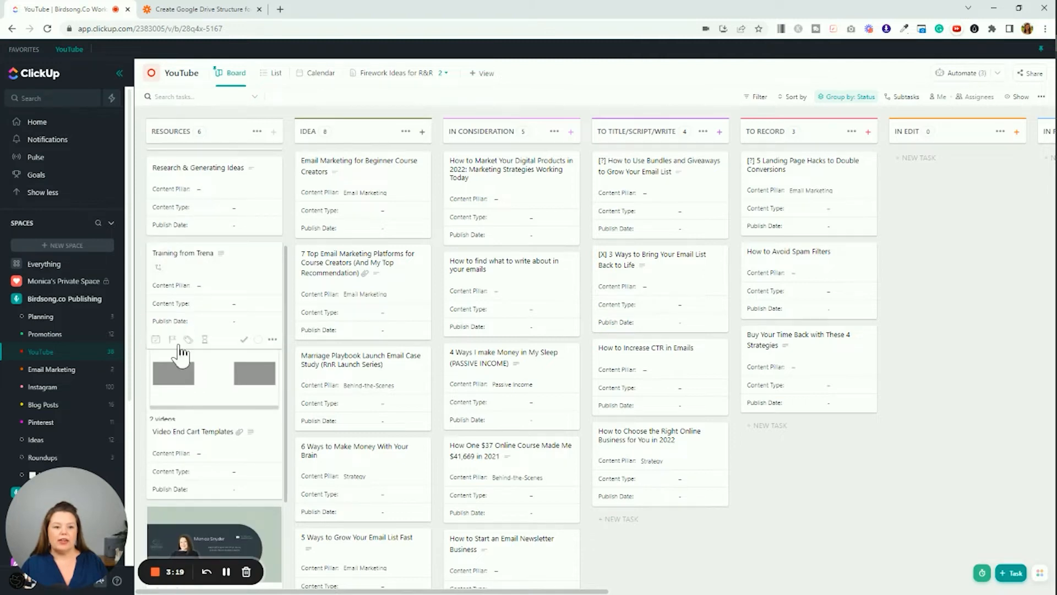
{"action": "scroll", "coordinate": [219, 378], "scroll_direction": "down", "scroll_amount": 1}
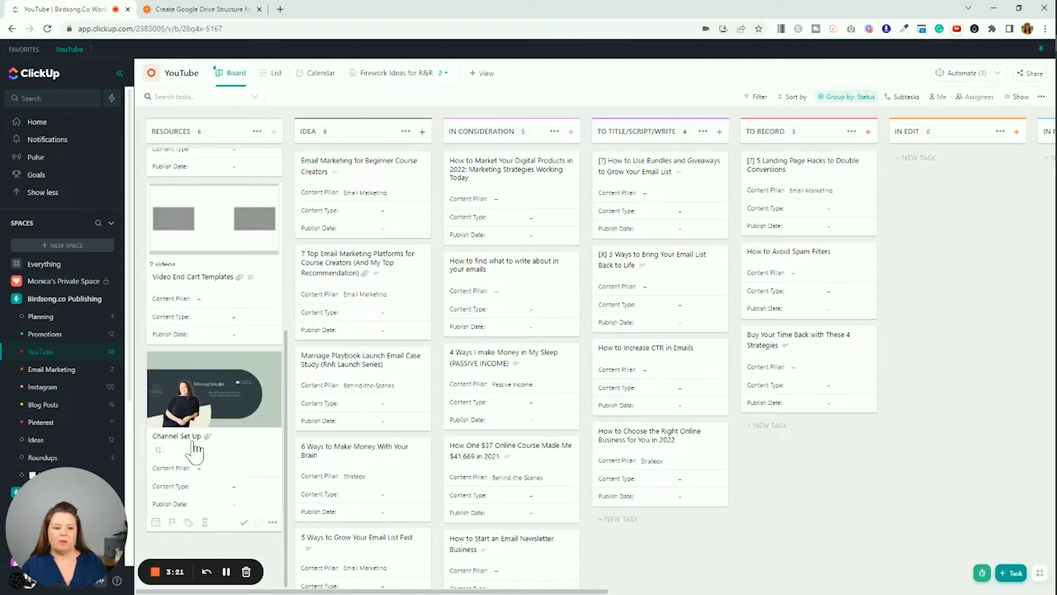
{"action": "scroll", "coordinate": [200, 451], "scroll_direction": "up", "scroll_amount": 6}
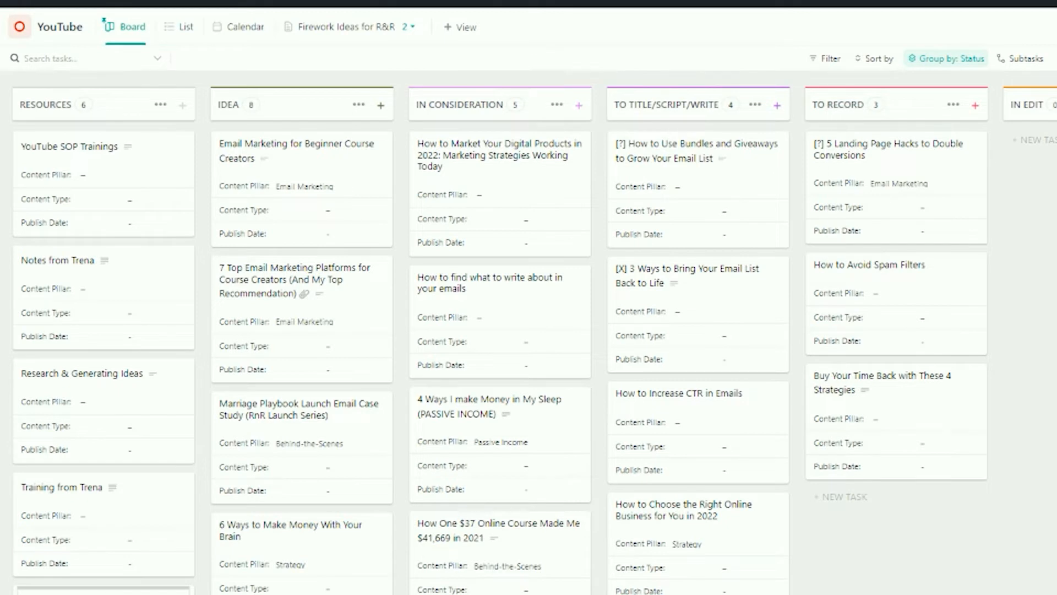
Survey the board's workflow stages from Idea through Complete and return to the early columns.
{"action": "left_click_drag", "start_coordinate": [1047, 231], "coordinate": [603, 219]}
{"action": "left_click_drag", "start_coordinate": [831, 188], "coordinate": [580, 103]}
{"action": "left_click_drag", "start_coordinate": [1046, 193], "coordinate": [915, 192]}
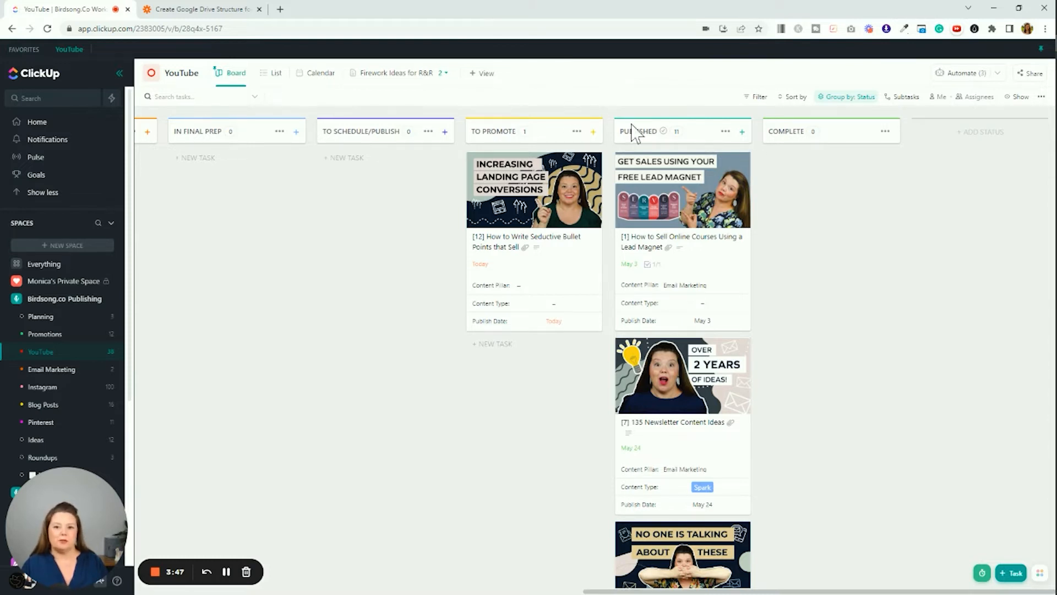
{"action": "left_click_drag", "start_coordinate": [335, 226], "coordinate": [982, 196]}
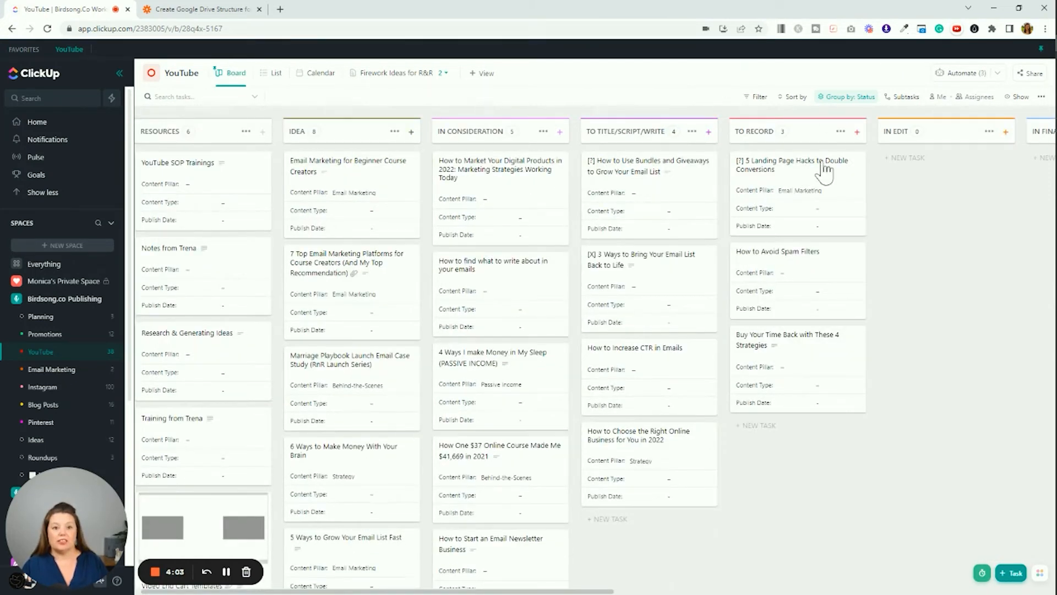
Add a task named "[13] Clickup Walkthrough" to the To Record column and save it.
{"action": "left_click_drag", "start_coordinate": [826, 170], "coordinate": [479, 432]}
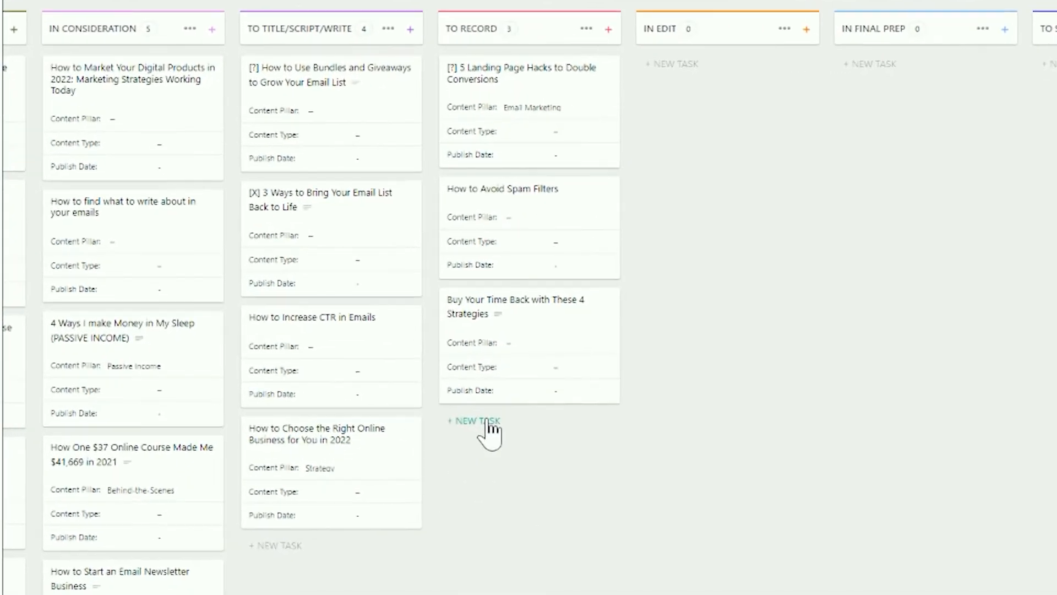
{"action": "left_click", "coordinate": [498, 431]}
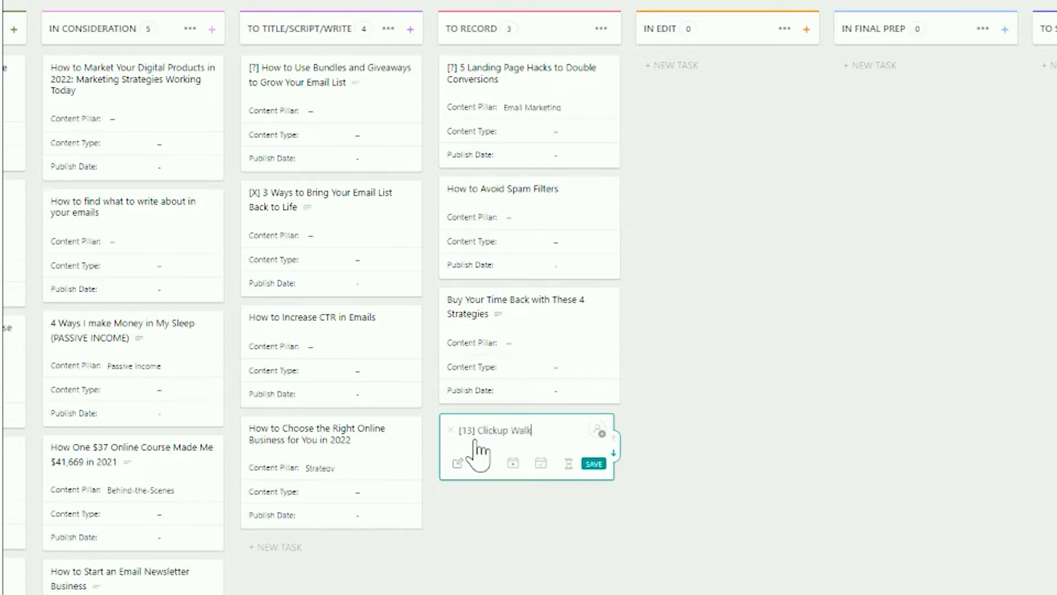
{"action": "type", "text": "hrough"}
{"action": "left_click", "coordinate": [594, 464]}
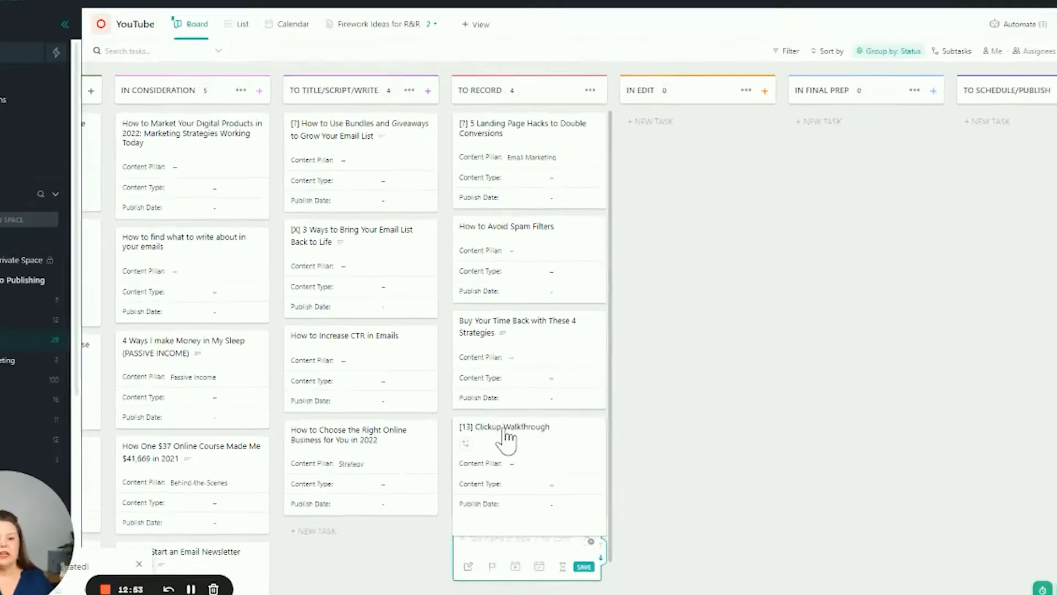
Open the [13] Clickup Walkthrough task, reveal its empty fields, and set Video Number to 13.
{"action": "left_click", "coordinate": [501, 435]}
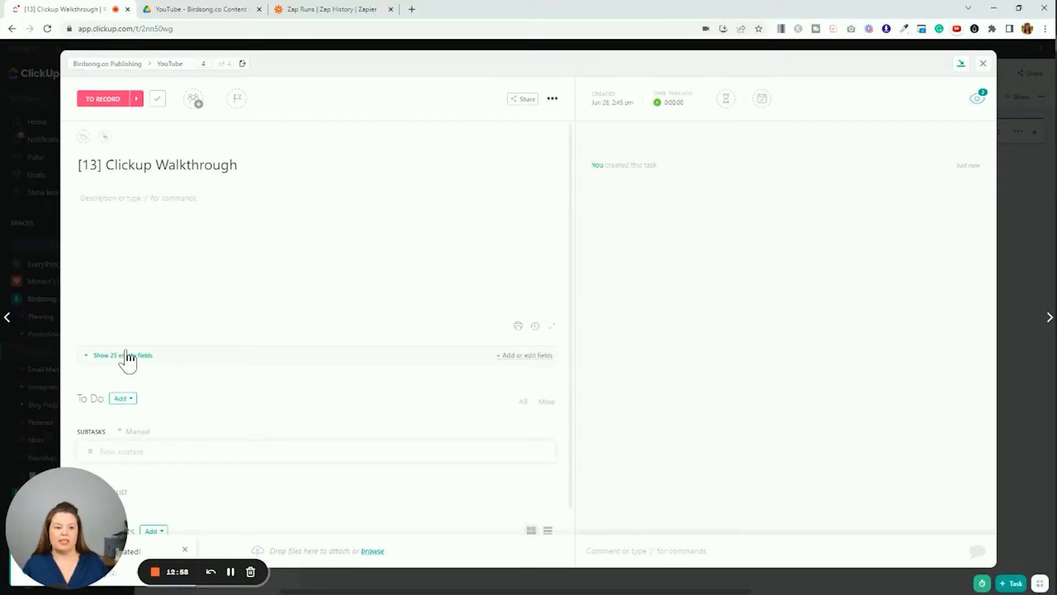
{"action": "left_click", "coordinate": [126, 356]}
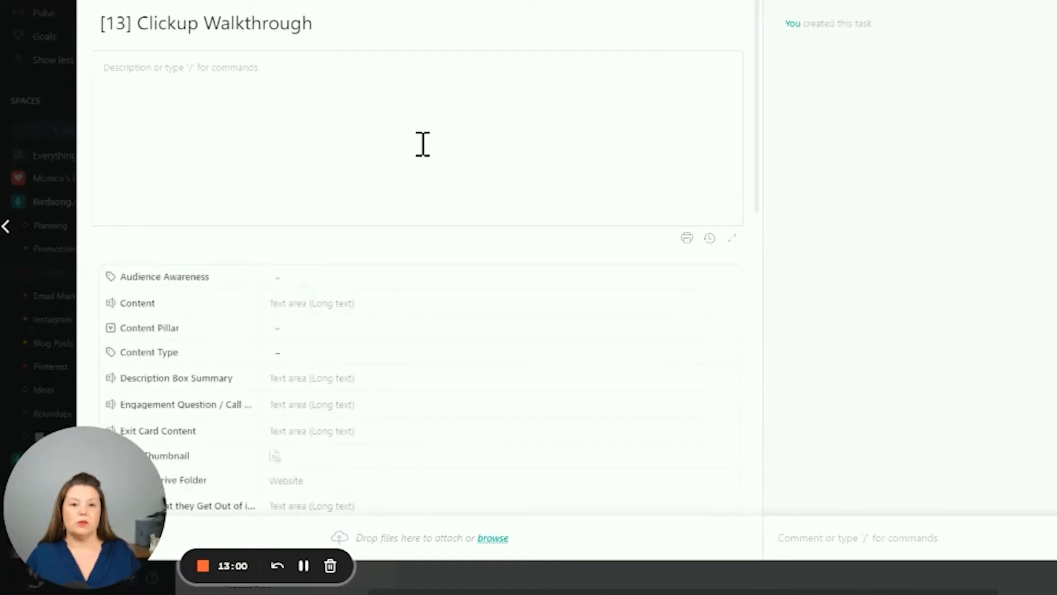
{"action": "scroll", "coordinate": [503, 292], "scroll_direction": "down", "scroll_amount": 9}
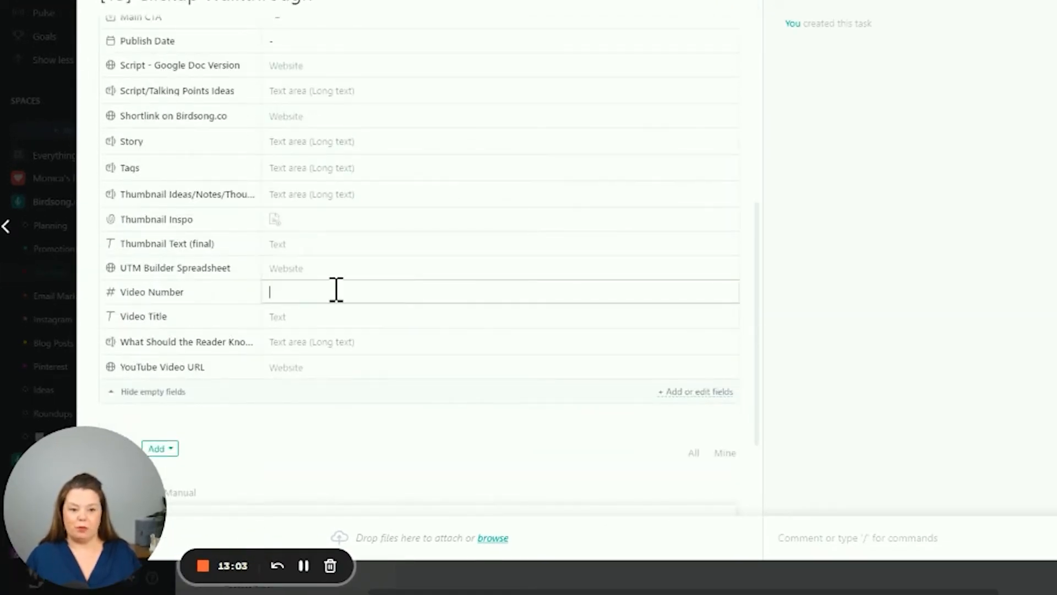
{"action": "key", "text": "Return"}
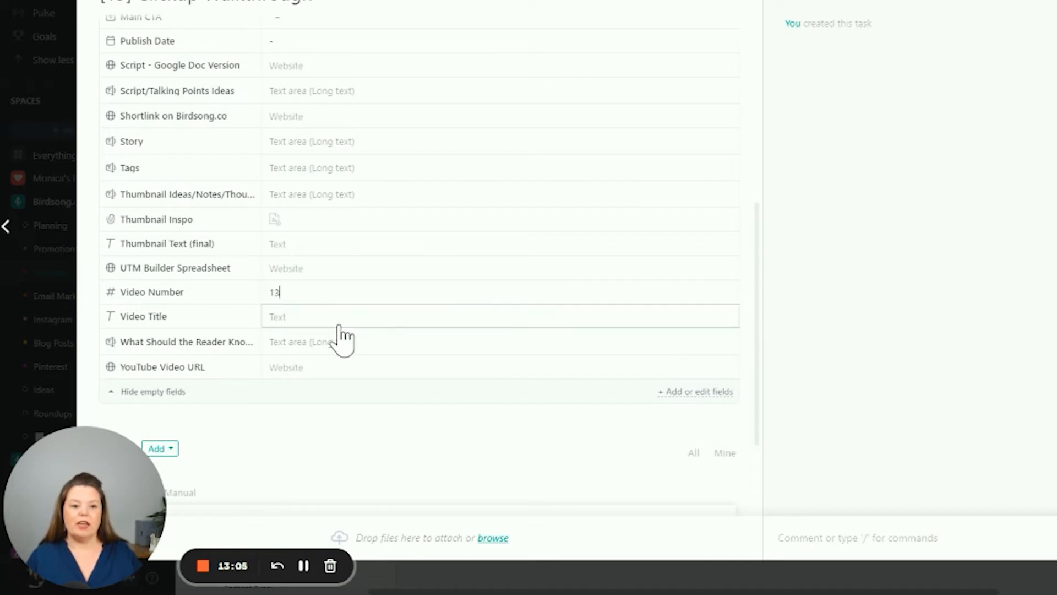
Review the task's custom fields from Video Number down to YouTube Video URL.
{"action": "scroll", "coordinate": [370, 196], "scroll_direction": "up", "scroll_amount": 5}
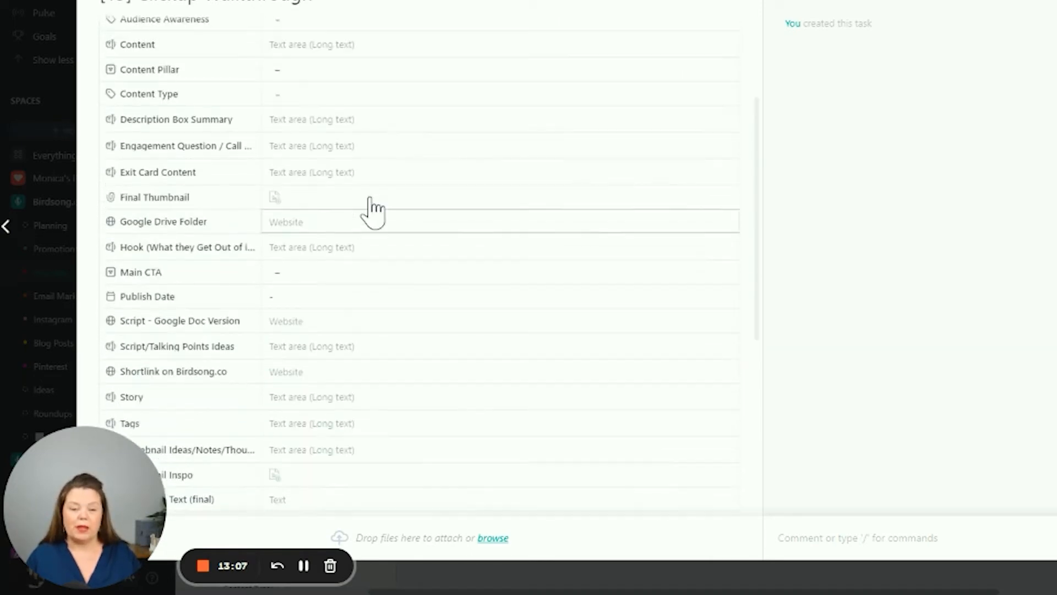
{"action": "scroll", "coordinate": [370, 200], "scroll_direction": "up", "scroll_amount": 4}
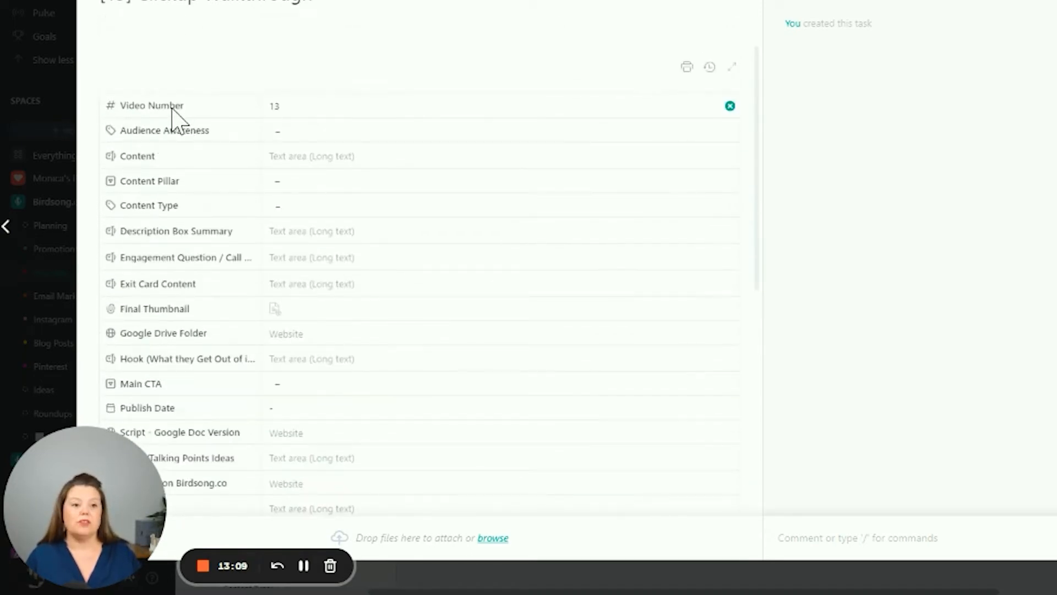
{"action": "scroll", "coordinate": [297, 193], "scroll_direction": "down", "scroll_amount": 5}
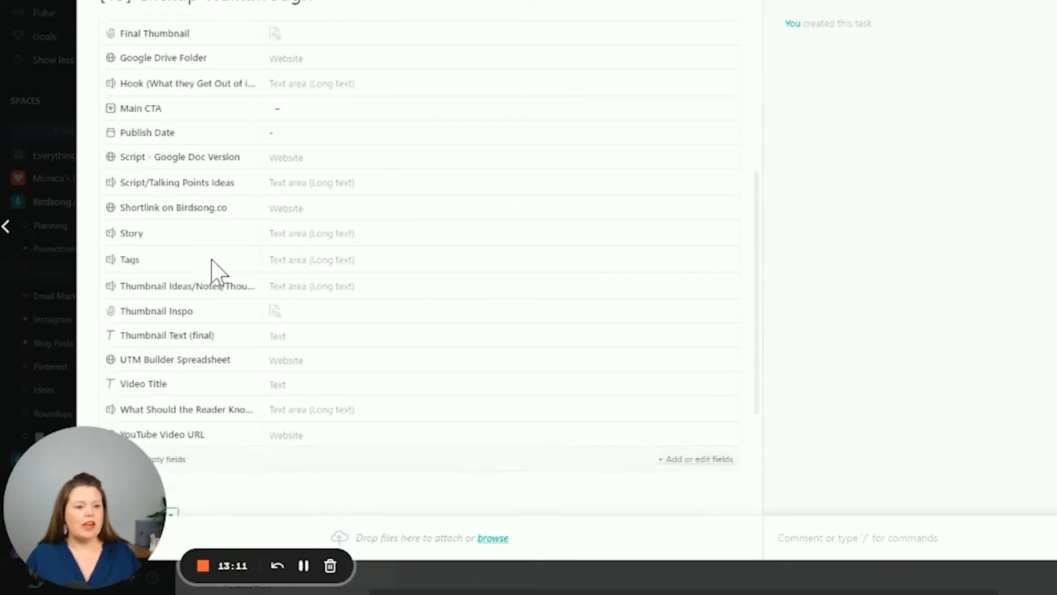
{"action": "scroll", "coordinate": [209, 276], "scroll_direction": "down", "scroll_amount": 3}
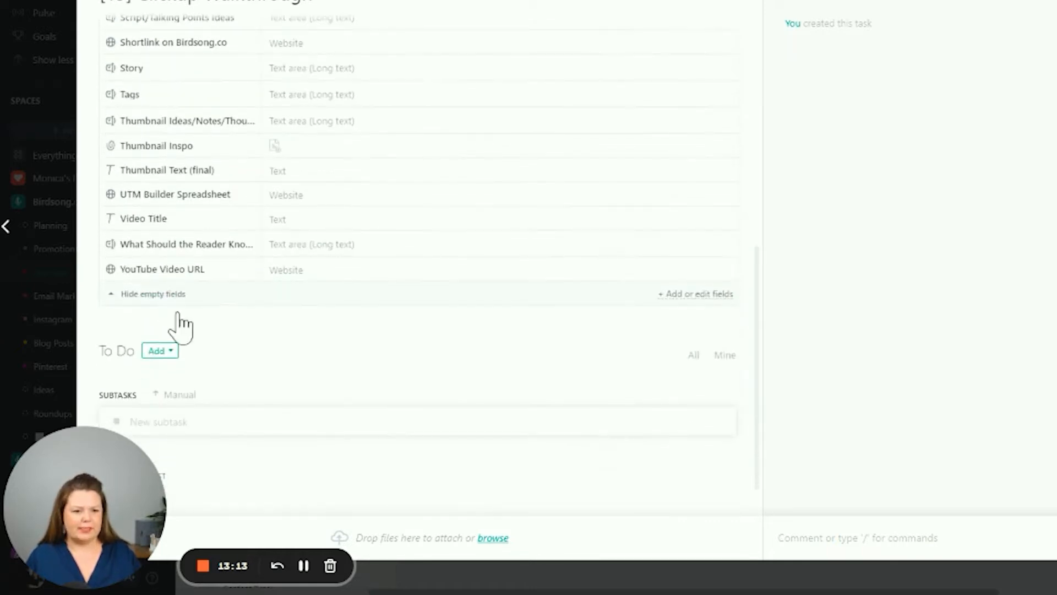
{"action": "scroll", "coordinate": [254, 254], "scroll_direction": "up", "scroll_amount": 1}
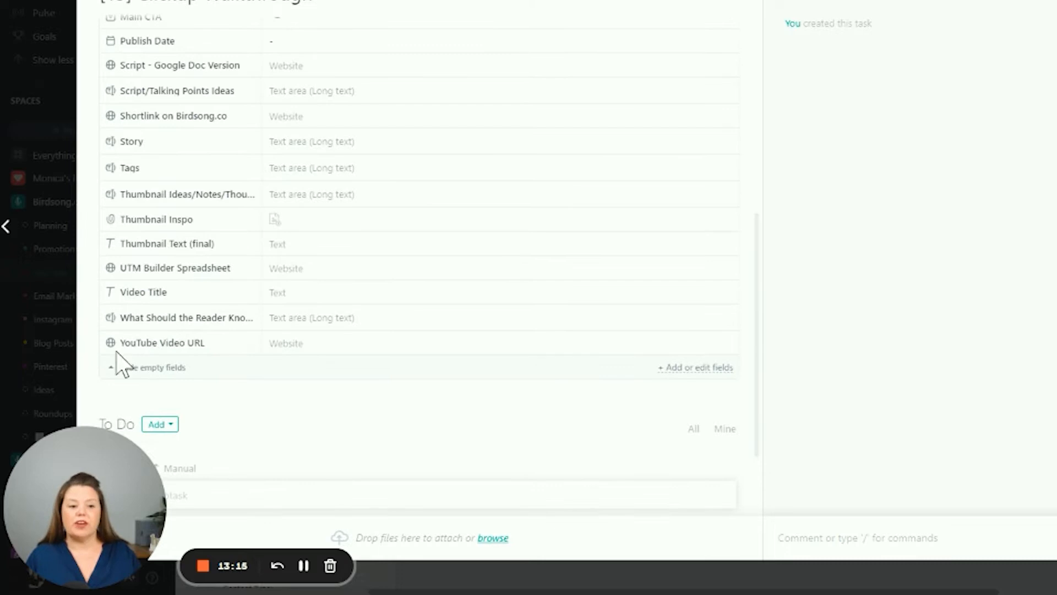
{"action": "scroll", "coordinate": [219, 343], "scroll_direction": "up", "scroll_amount": 5}
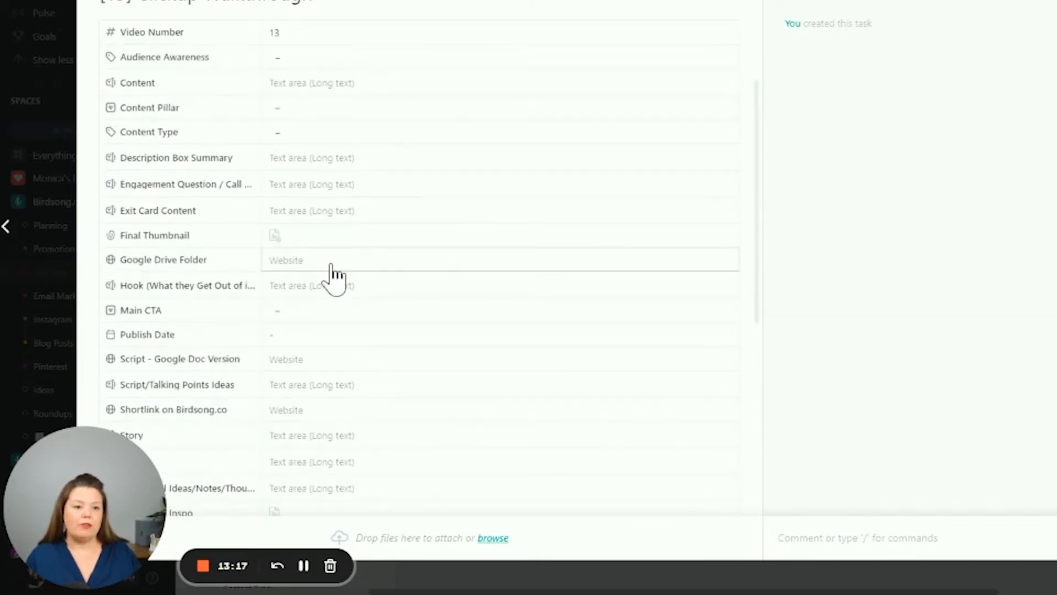
{"action": "scroll", "coordinate": [331, 275], "scroll_direction": "up", "scroll_amount": 3}
{"action": "scroll", "coordinate": [328, 269], "scroll_direction": "down", "scroll_amount": 4}
{"action": "scroll", "coordinate": [313, 221], "scroll_direction": "up", "scroll_amount": 2}
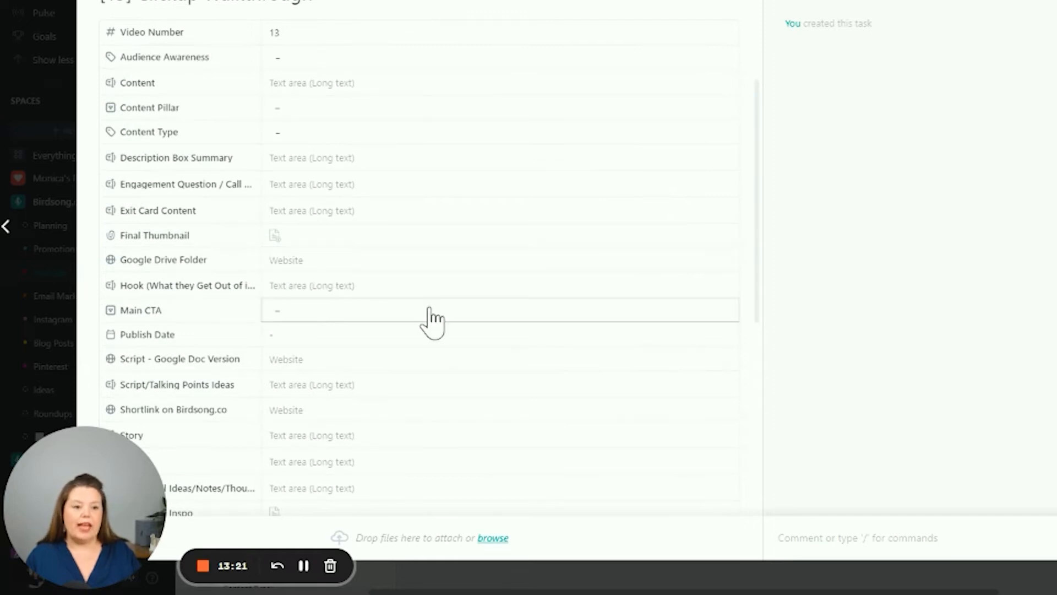
{"action": "scroll", "coordinate": [493, 97], "scroll_direction": "up", "scroll_amount": 4}
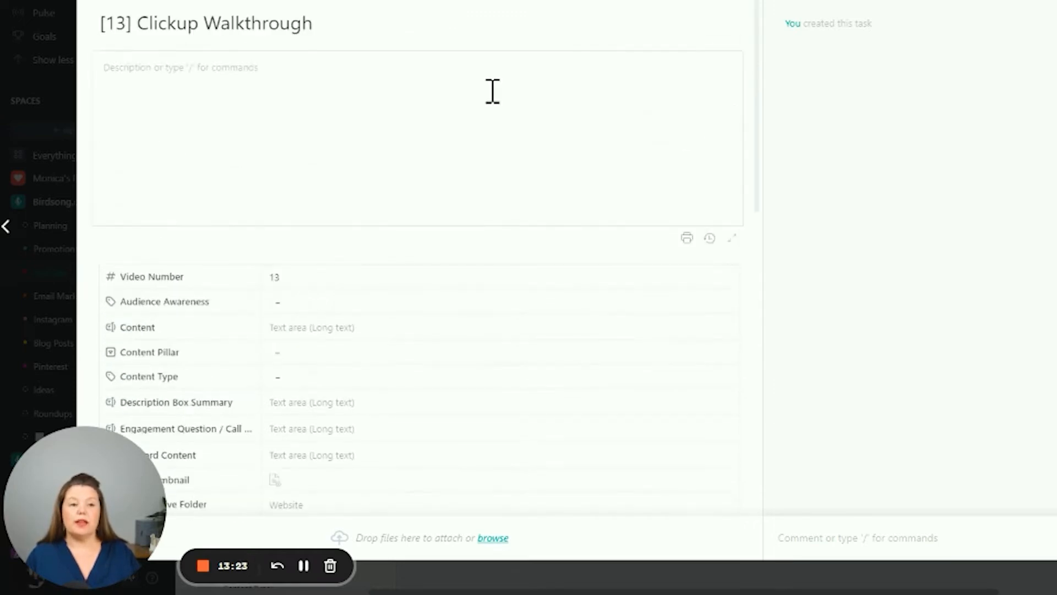
{"action": "scroll", "coordinate": [401, 377], "scroll_direction": "down", "scroll_amount": 7}
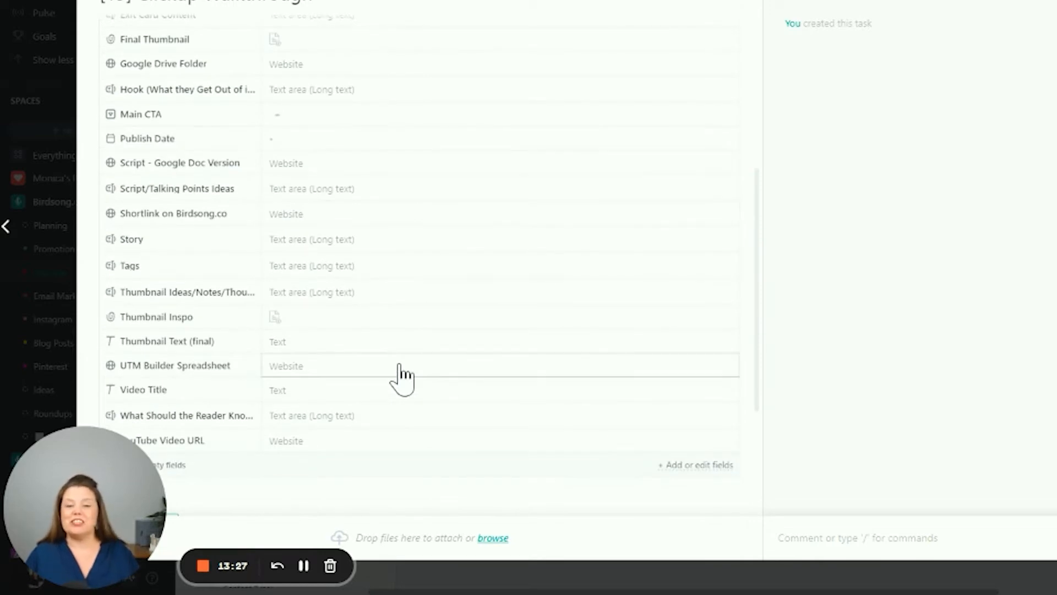
{"action": "scroll", "coordinate": [401, 378], "scroll_direction": "up", "scroll_amount": 7}
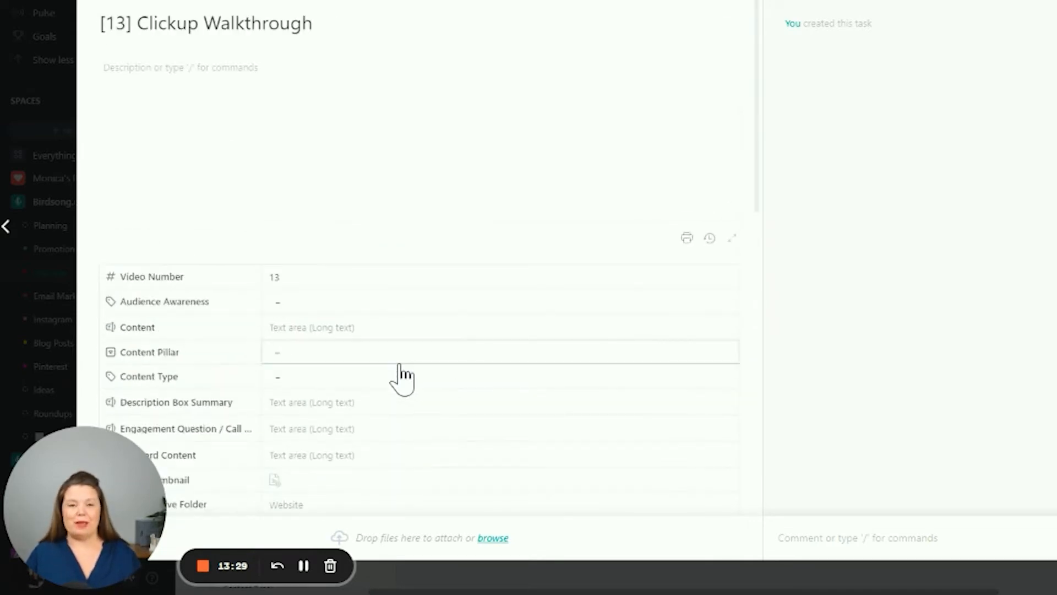
{"action": "scroll", "coordinate": [350, 328], "scroll_direction": "down", "scroll_amount": 8}
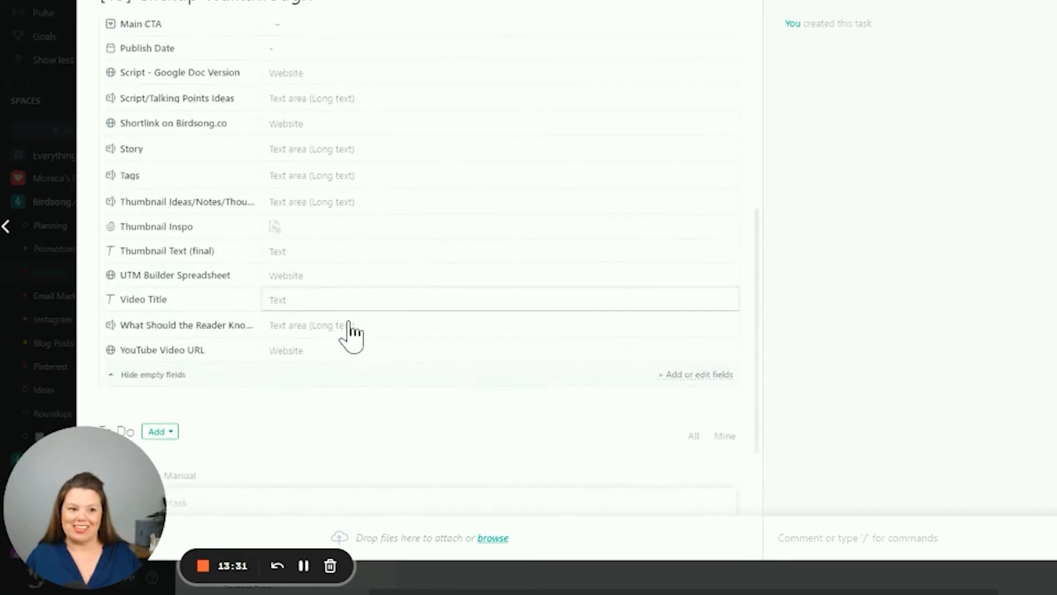
Tag the [13] Clickup Walkthrough task with "setup google drive now" and leave the tag list.
{"action": "scroll", "coordinate": [459, 353], "scroll_direction": "up", "scroll_amount": 8}
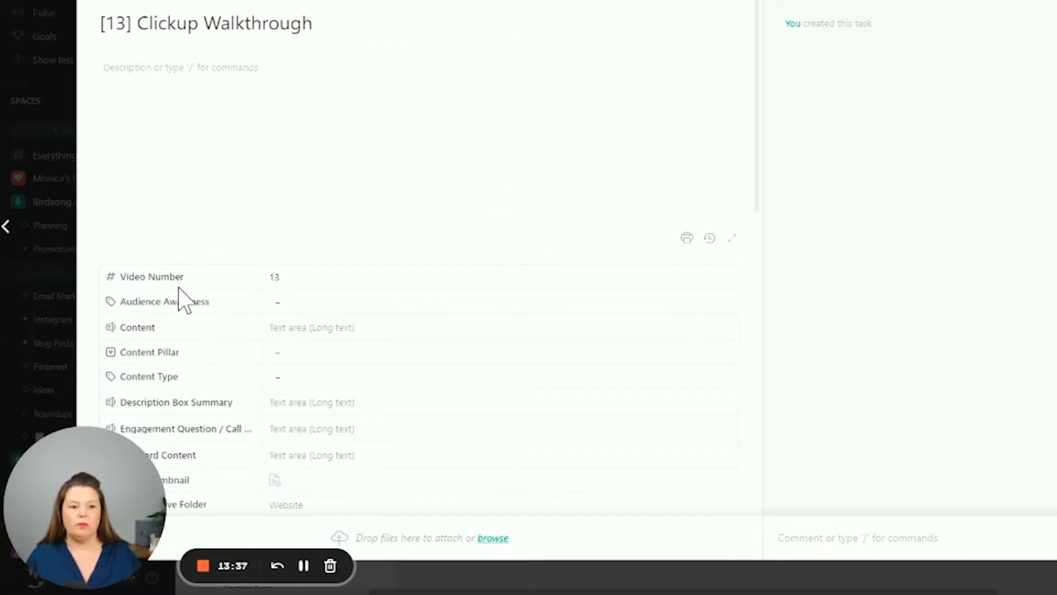
{"action": "left_click", "coordinate": [285, 280]}
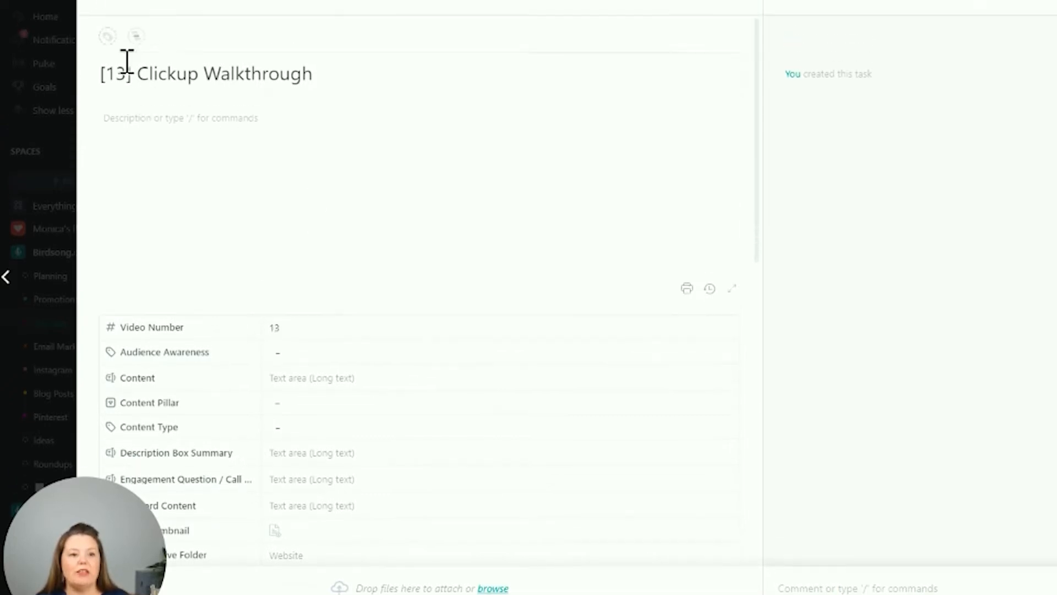
{"action": "left_click", "coordinate": [108, 131]}
{"action": "scroll", "coordinate": [179, 288], "scroll_direction": "down", "scroll_amount": 3}
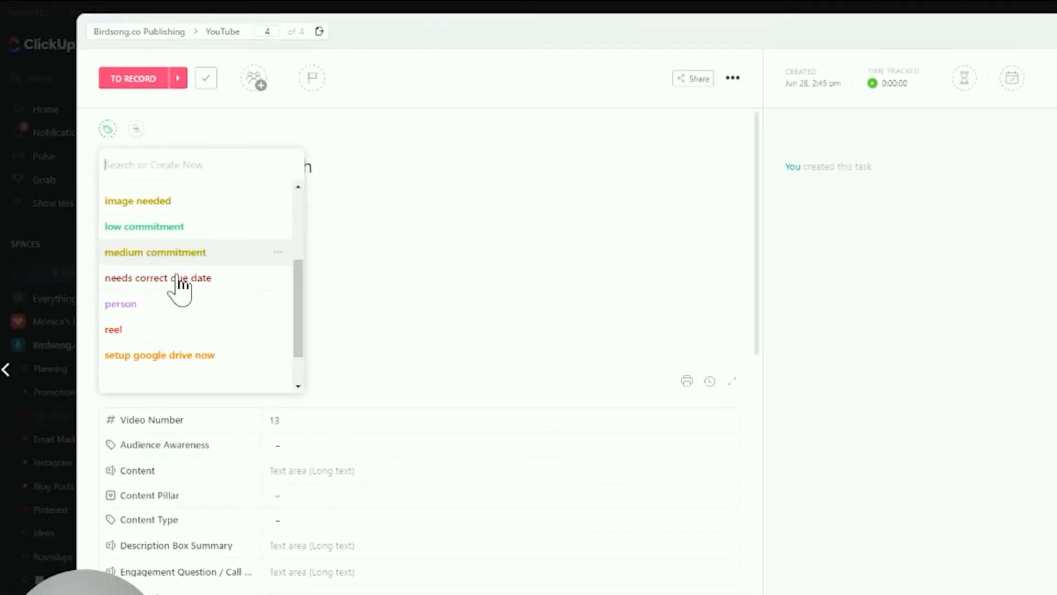
{"action": "left_click", "coordinate": [182, 354]}
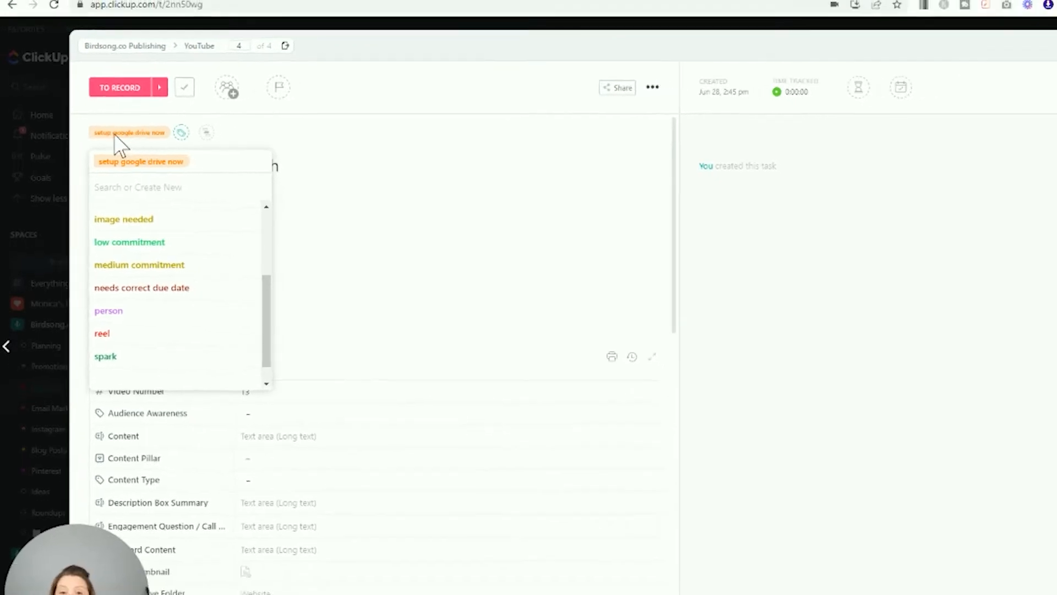
{"action": "left_click", "coordinate": [328, 157]}
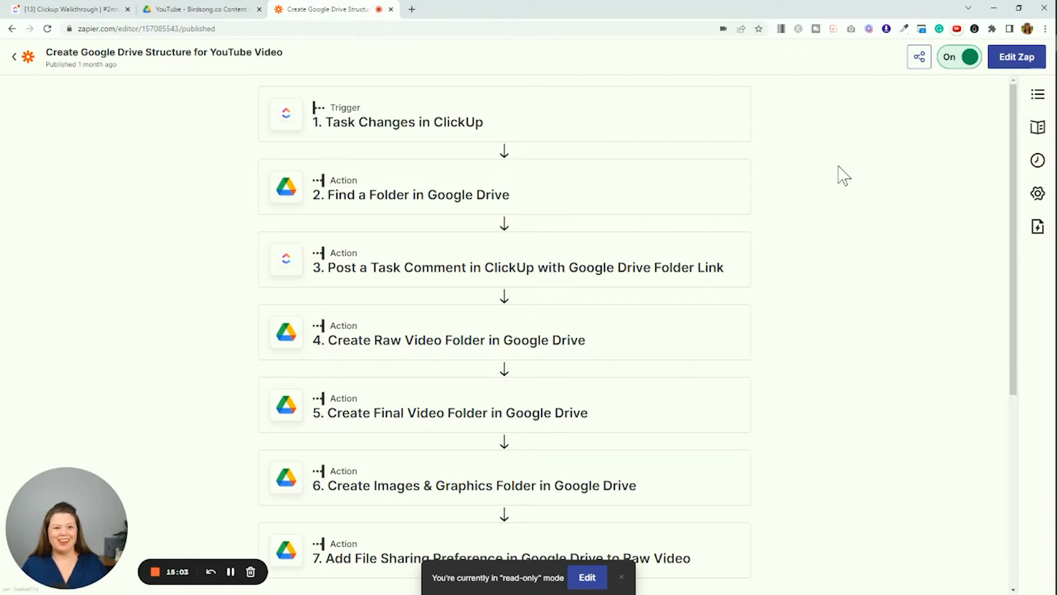
Look over the Create Google Drive Structure for YouTube Video zap in Zapier and examine its Task Changes trigger down to the Tags setting.
{"action": "scroll", "coordinate": [844, 175], "scroll_direction": "down", "scroll_amount": 6}
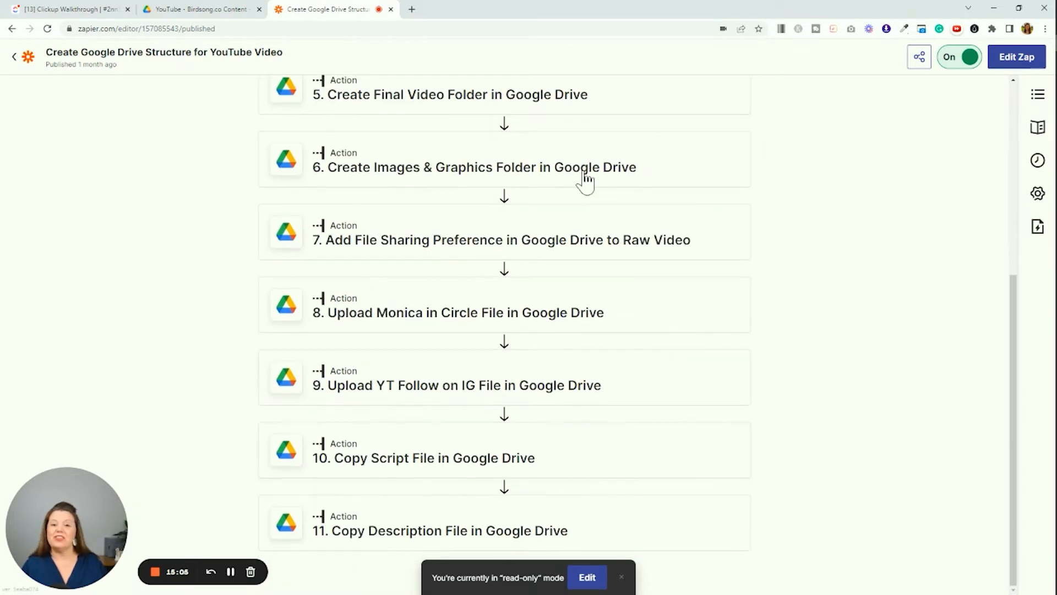
{"action": "scroll", "coordinate": [585, 182], "scroll_direction": "up", "scroll_amount": 6}
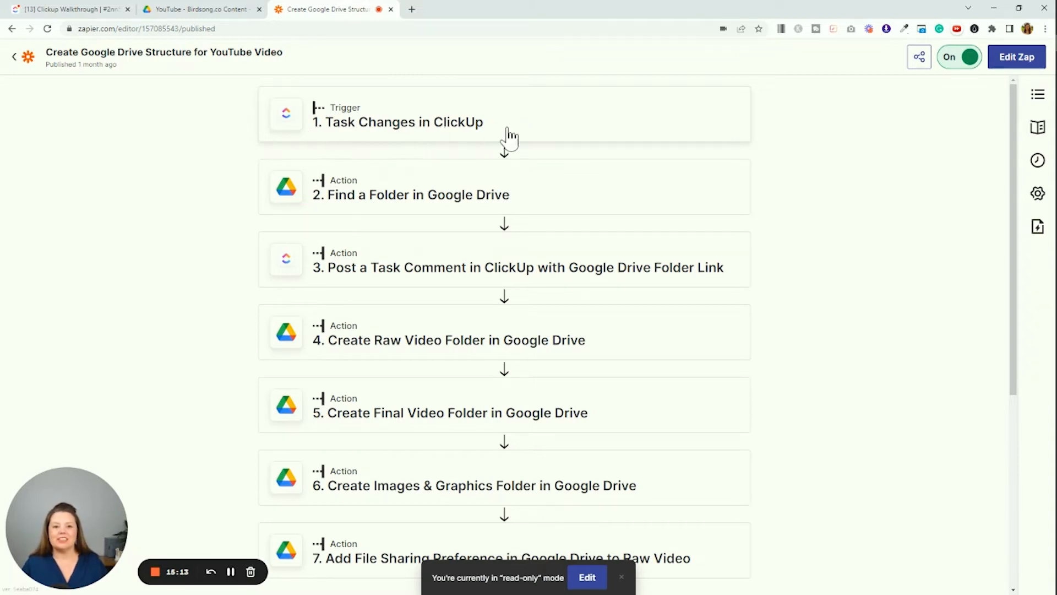
{"action": "left_click", "coordinate": [481, 133]}
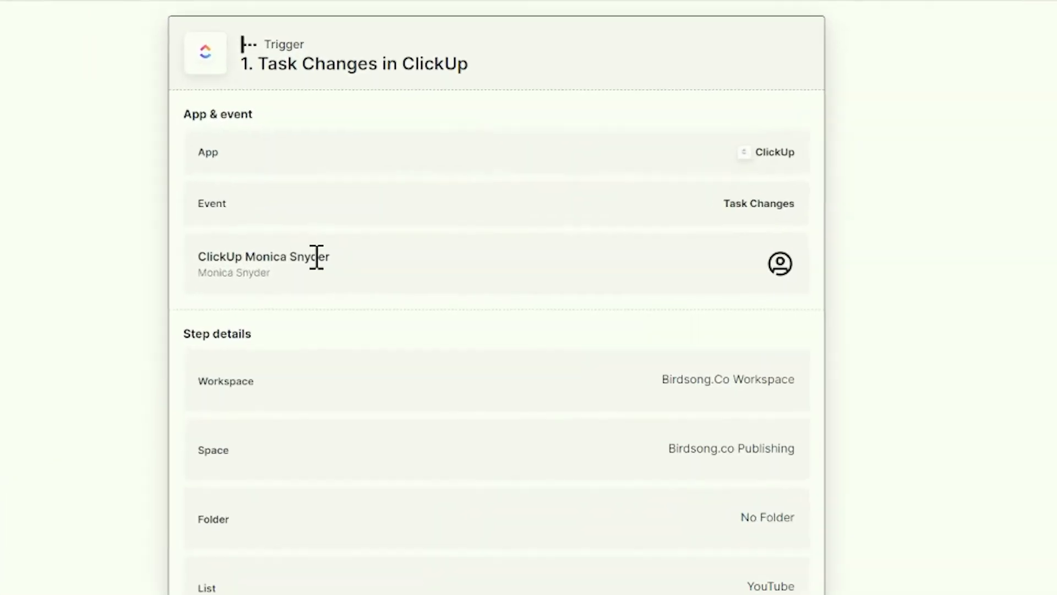
{"action": "scroll", "coordinate": [439, 370], "scroll_direction": "down", "scroll_amount": 8}
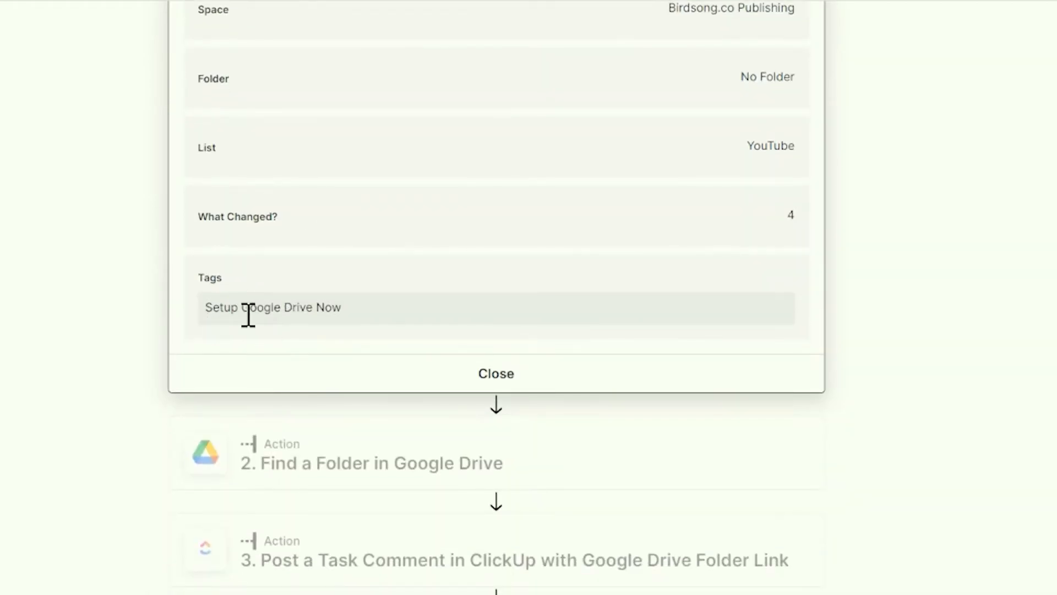
{"action": "scroll", "coordinate": [925, 73], "scroll_direction": "up", "scroll_amount": 8}
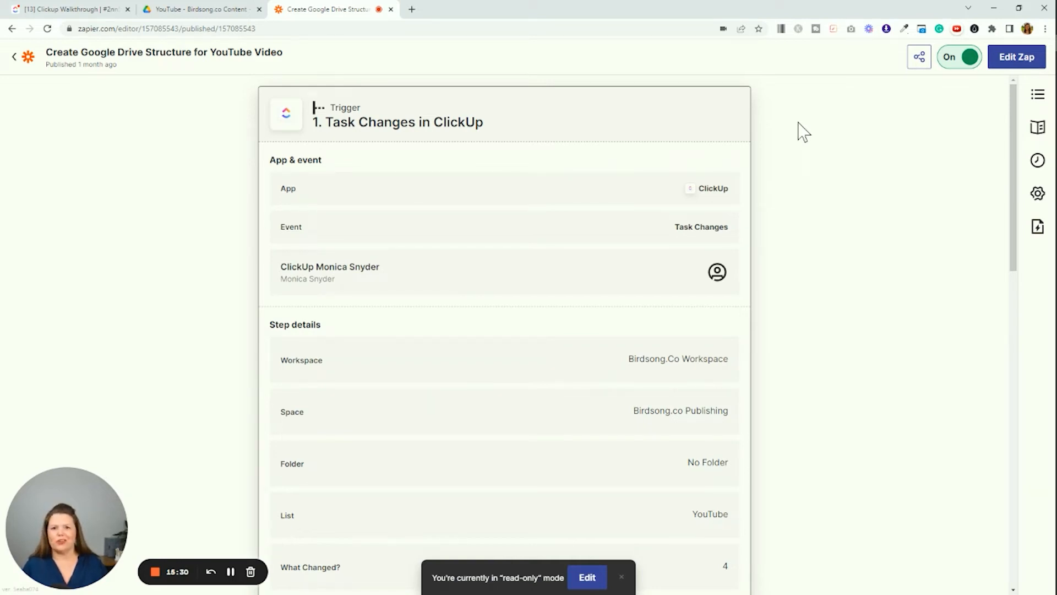
{"action": "scroll", "coordinate": [488, 120], "scroll_direction": "down", "scroll_amount": 8}
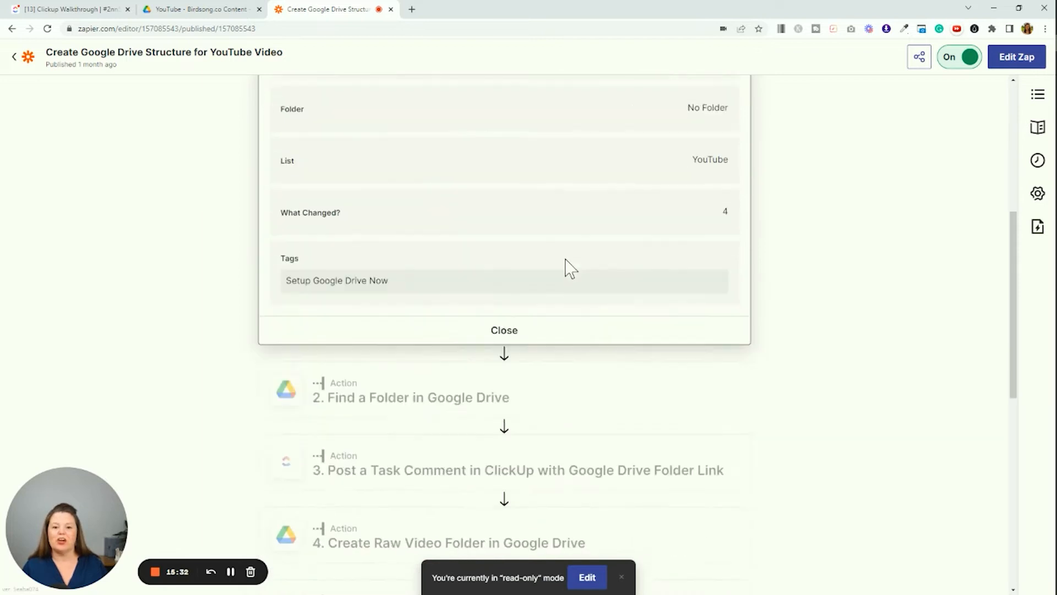
{"action": "left_click", "coordinate": [527, 243]}
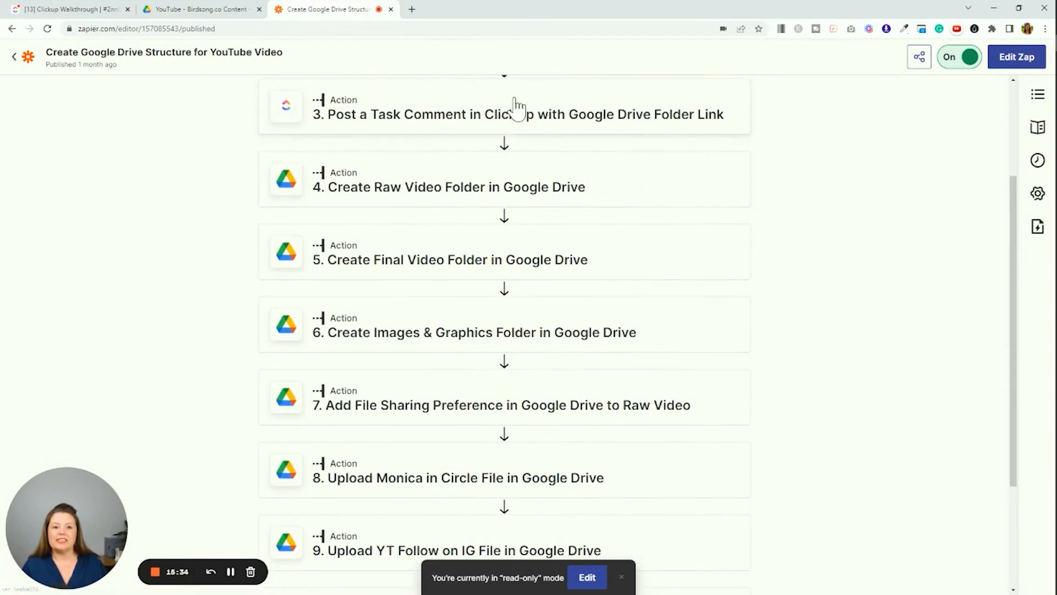
{"action": "scroll", "coordinate": [516, 104], "scroll_direction": "up", "scroll_amount": 3}
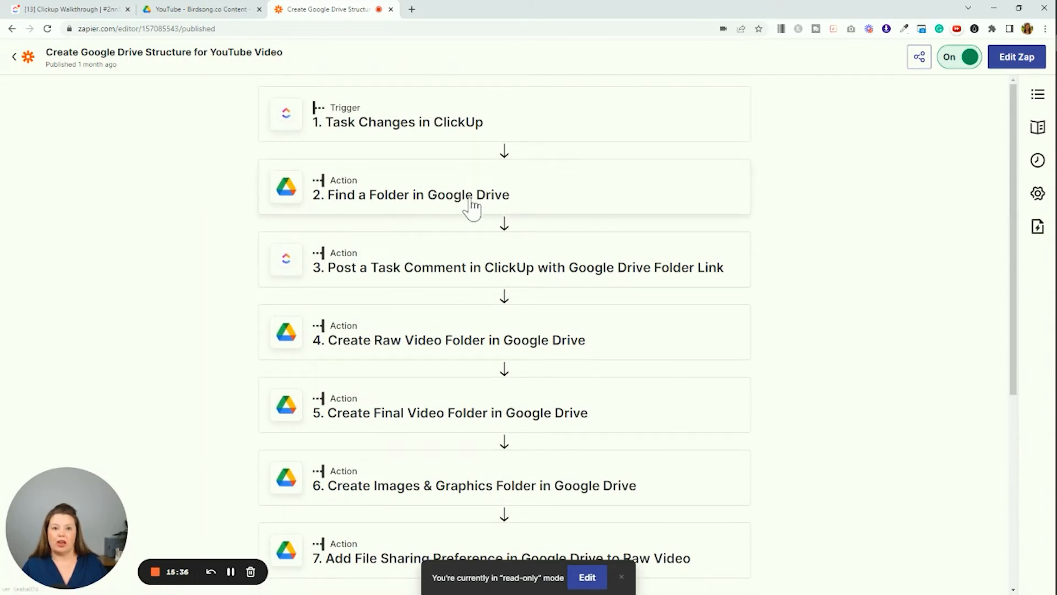
Examine the zap's Find a Folder action and compare it with the YouTube folder in Google Drive and the ClickUp task.
{"action": "left_click", "coordinate": [240, 10]}
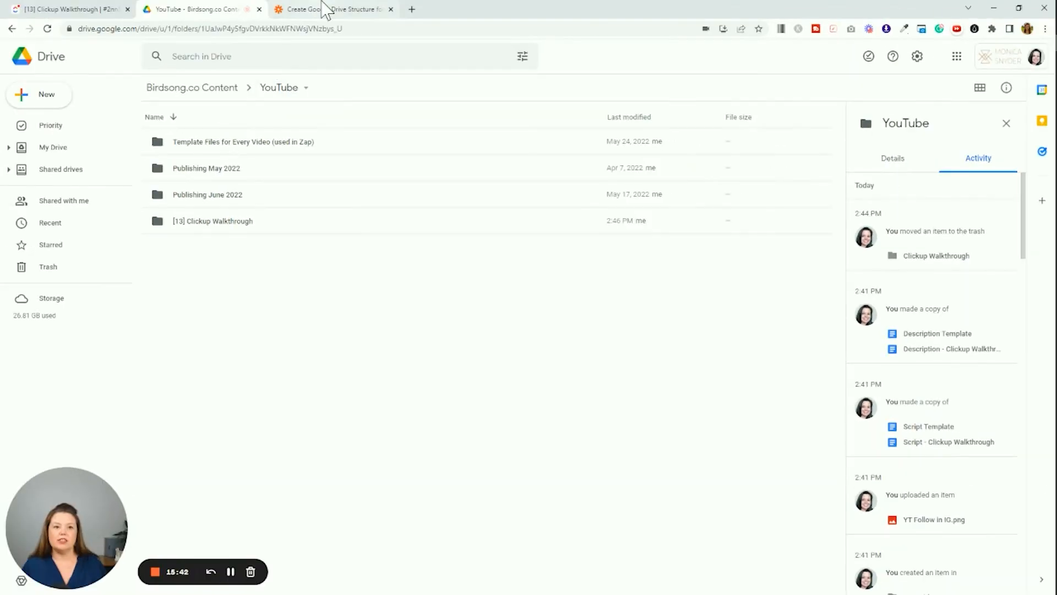
{"action": "left_click", "coordinate": [326, 10]}
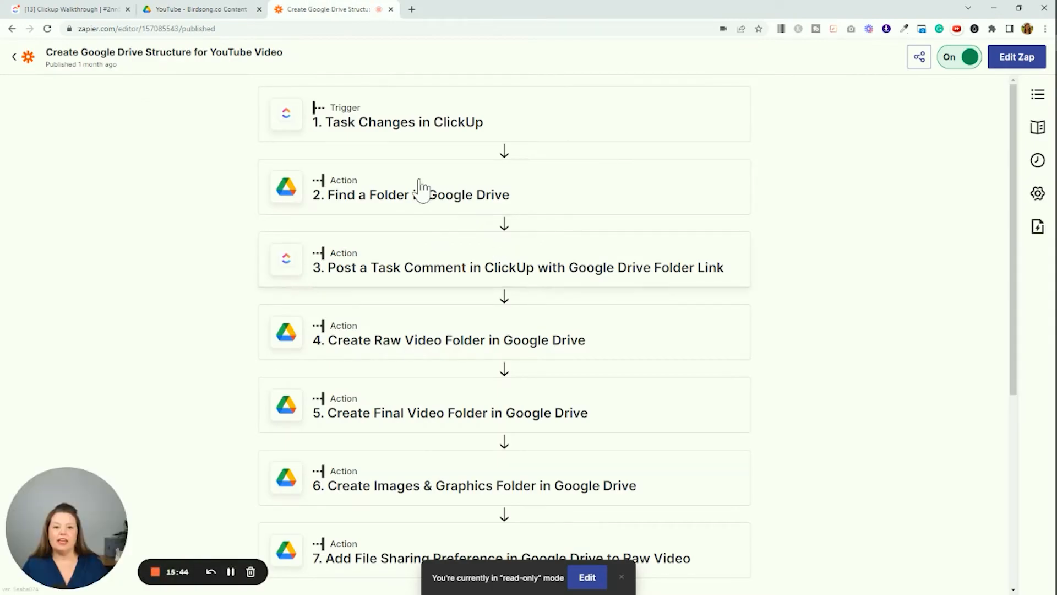
{"action": "left_click", "coordinate": [459, 205]}
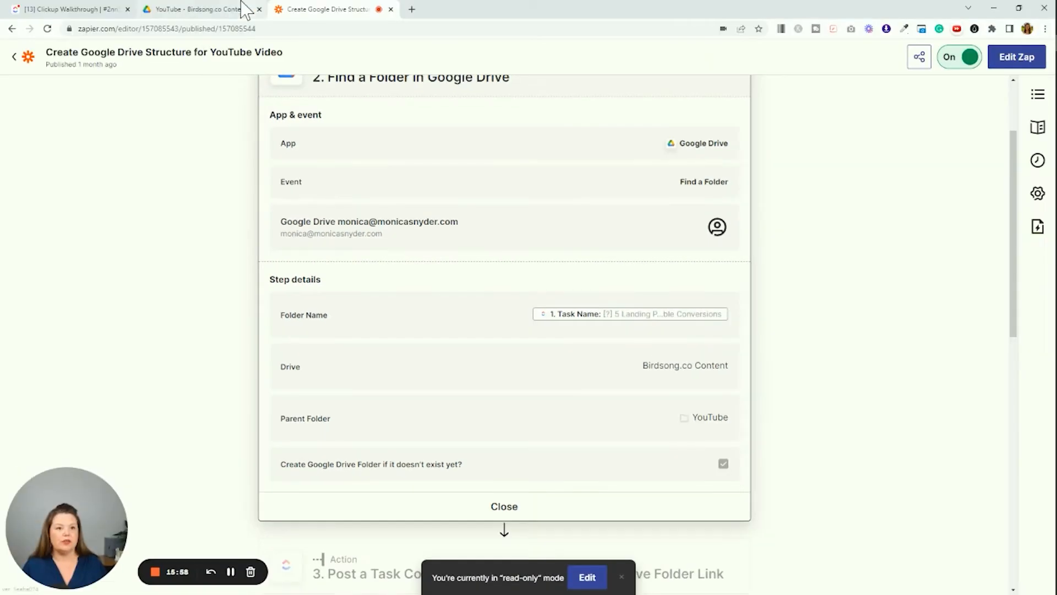
{"action": "left_click", "coordinate": [242, 9]}
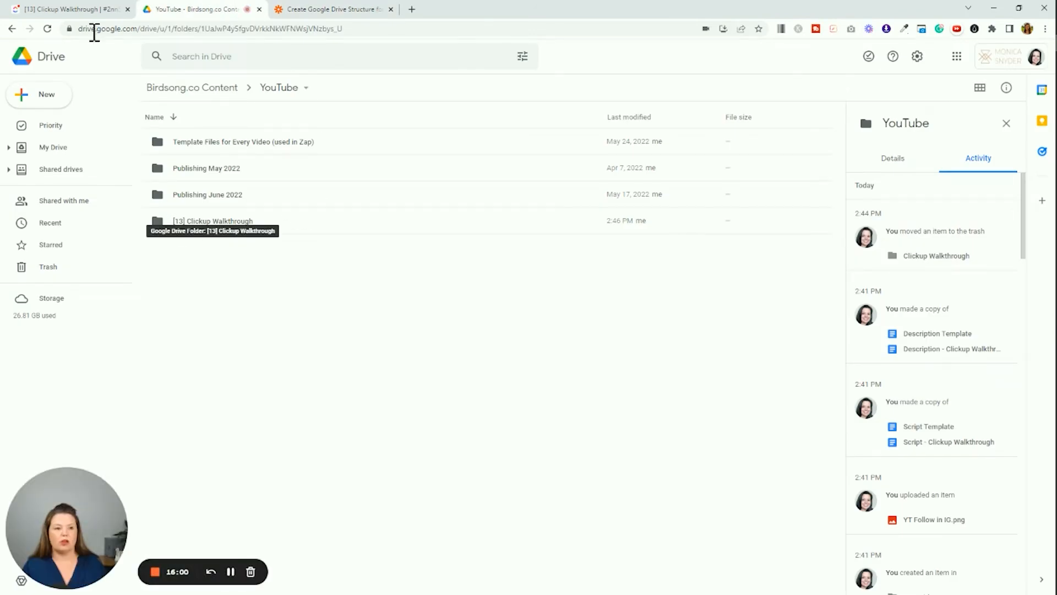
{"action": "left_click", "coordinate": [84, 9]}
{"action": "left_click", "coordinate": [230, 9]}
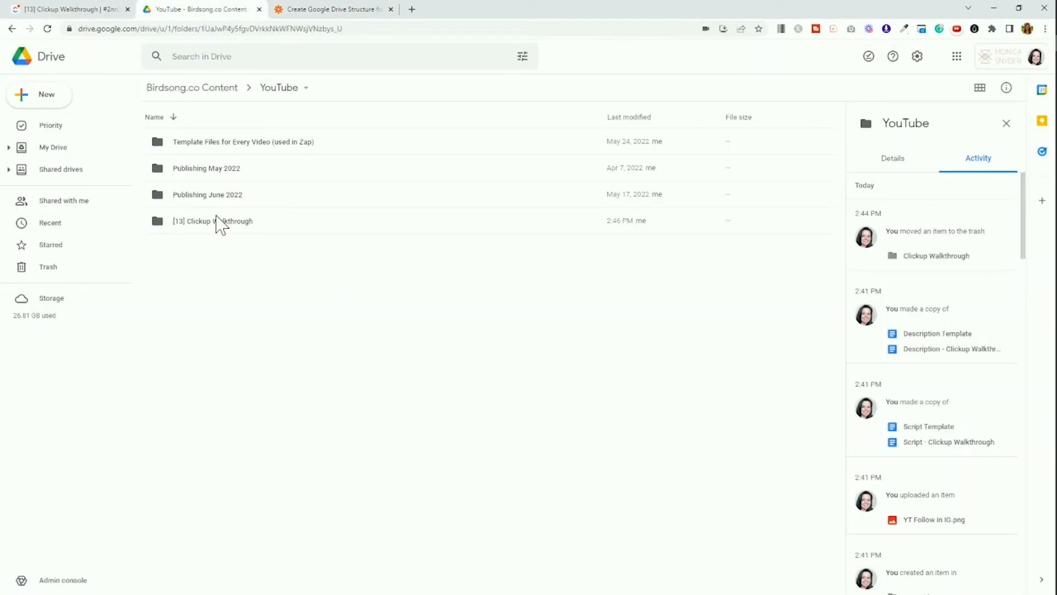
{"action": "left_click", "coordinate": [334, 9]}
Examine the details of the zap's Post a Task Comment and Create Raw Video Folder actions, then close them.
{"action": "scroll", "coordinate": [472, 382], "scroll_direction": "down", "scroll_amount": 6}
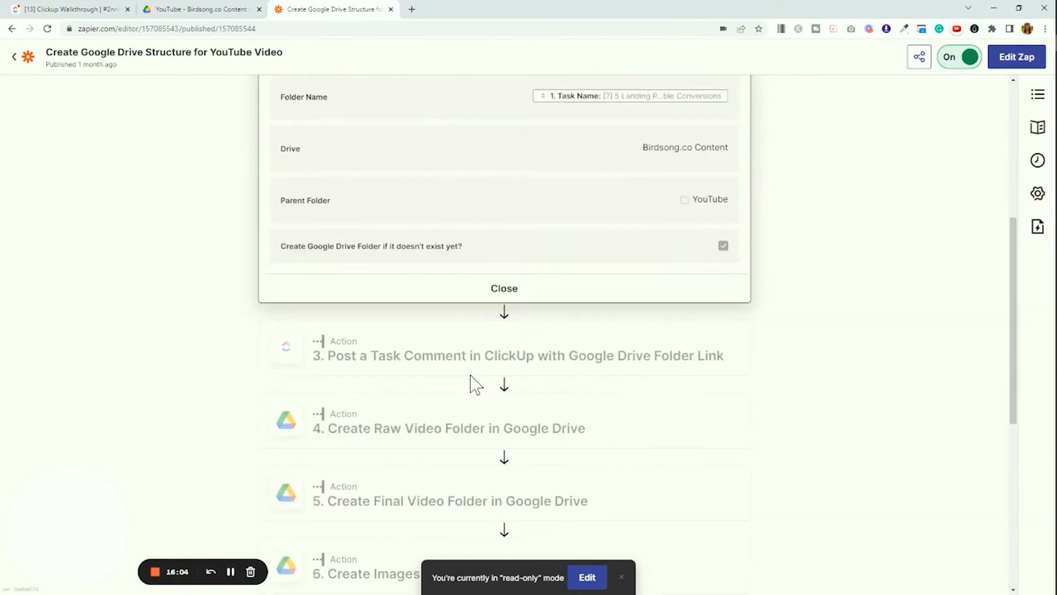
{"action": "left_click", "coordinate": [539, 247]}
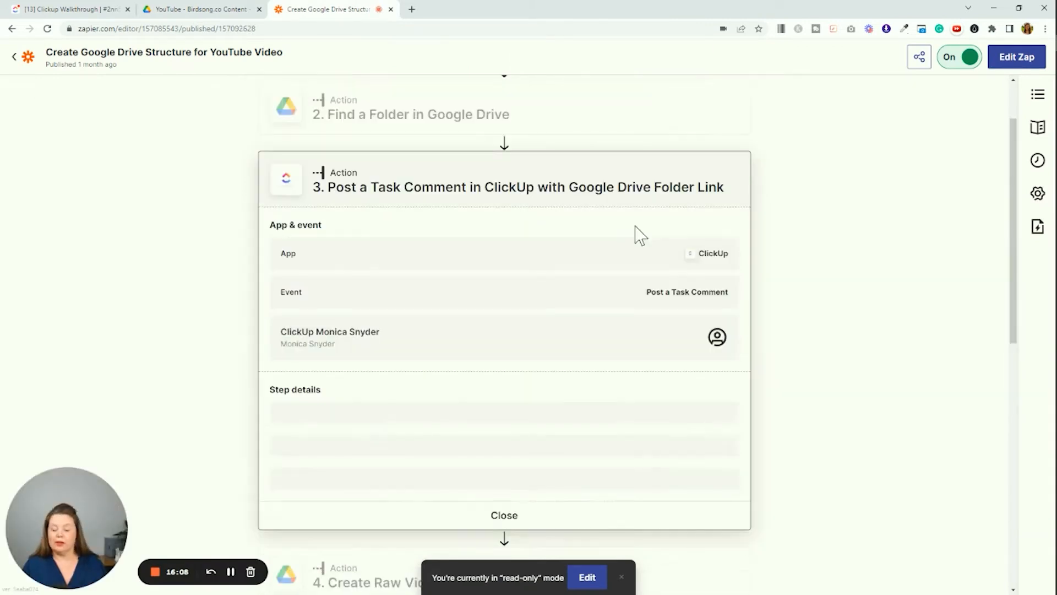
{"action": "scroll", "coordinate": [472, 308], "scroll_direction": "down", "scroll_amount": 5}
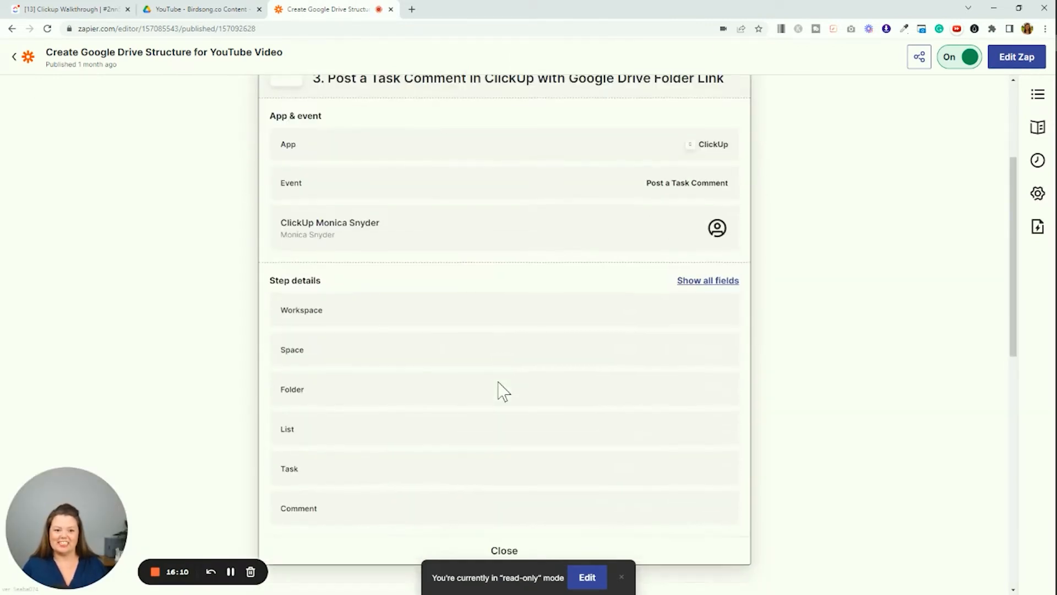
{"action": "scroll", "coordinate": [512, 407], "scroll_direction": "down", "scroll_amount": 2}
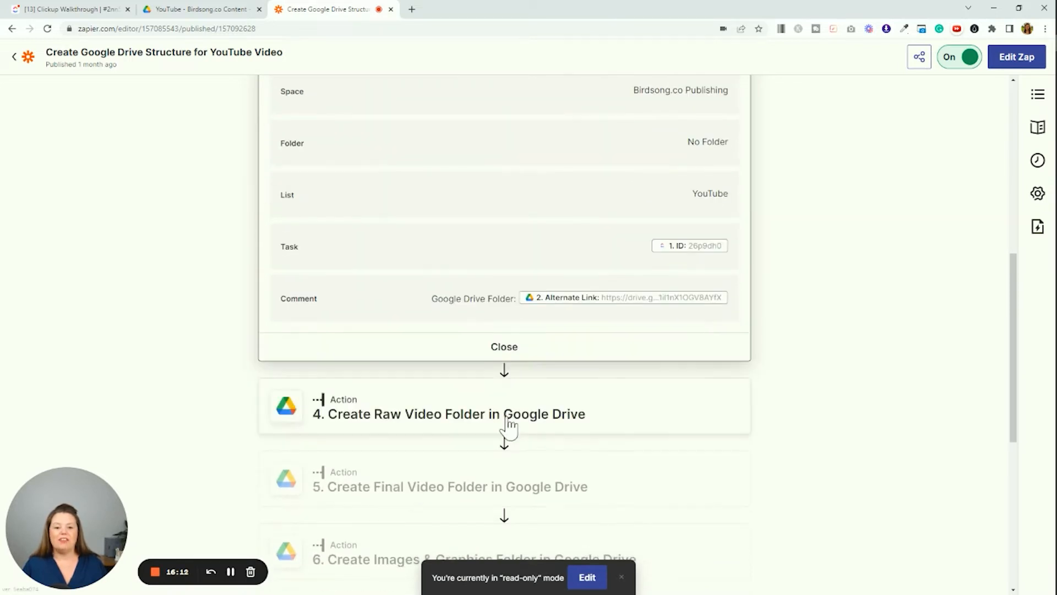
{"action": "left_click", "coordinate": [531, 430]}
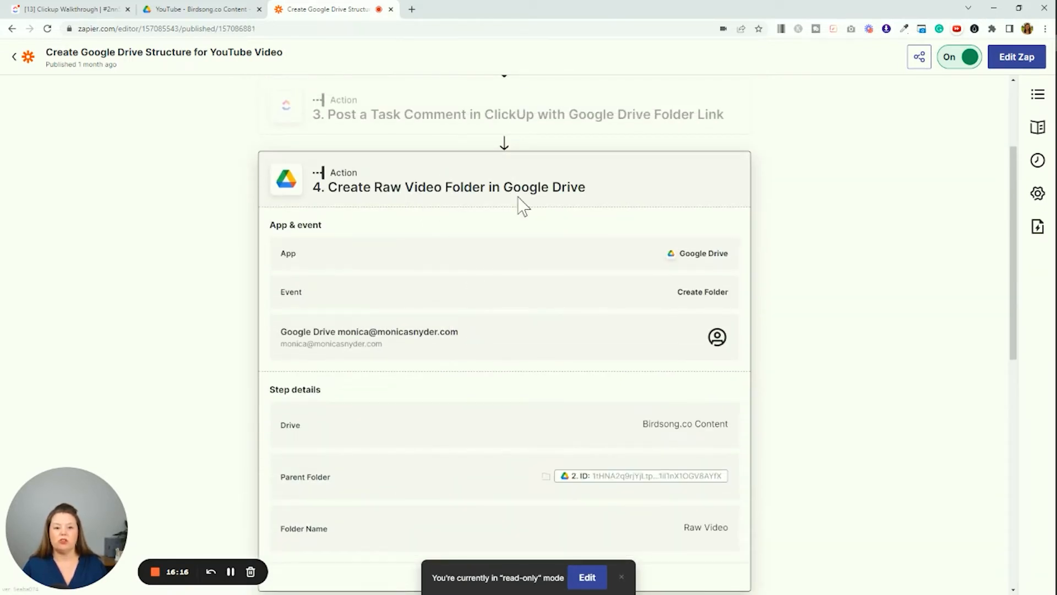
{"action": "scroll", "coordinate": [633, 250], "scroll_direction": "down", "scroll_amount": 5}
{"action": "left_click", "coordinate": [501, 301]}
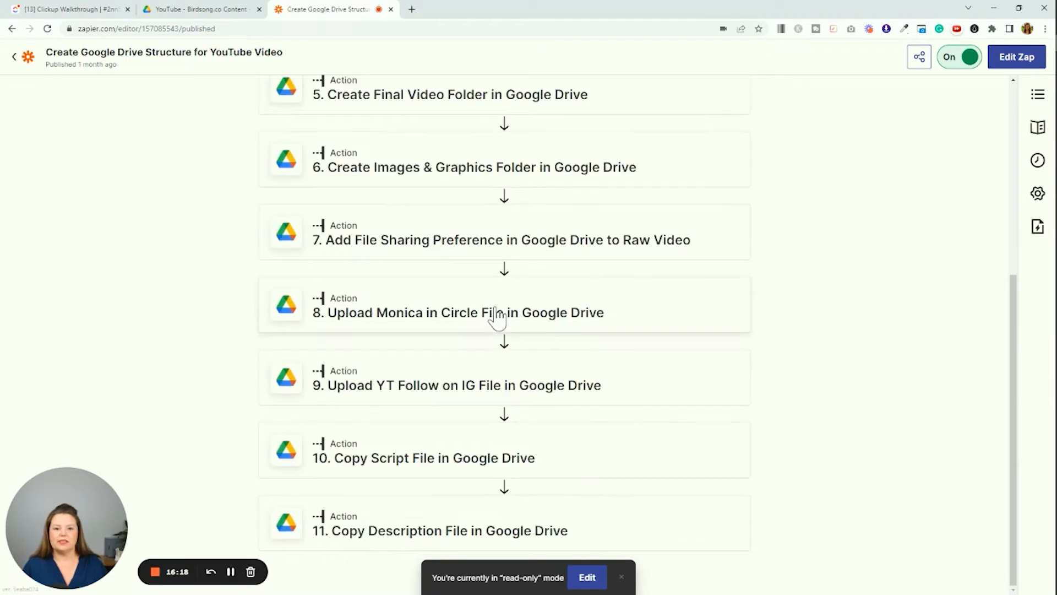
Review the zap's remaining actions, from creating the Final Video folder through copying the Description file.
{"action": "scroll", "coordinate": [518, 275], "scroll_direction": "up", "scroll_amount": 4}
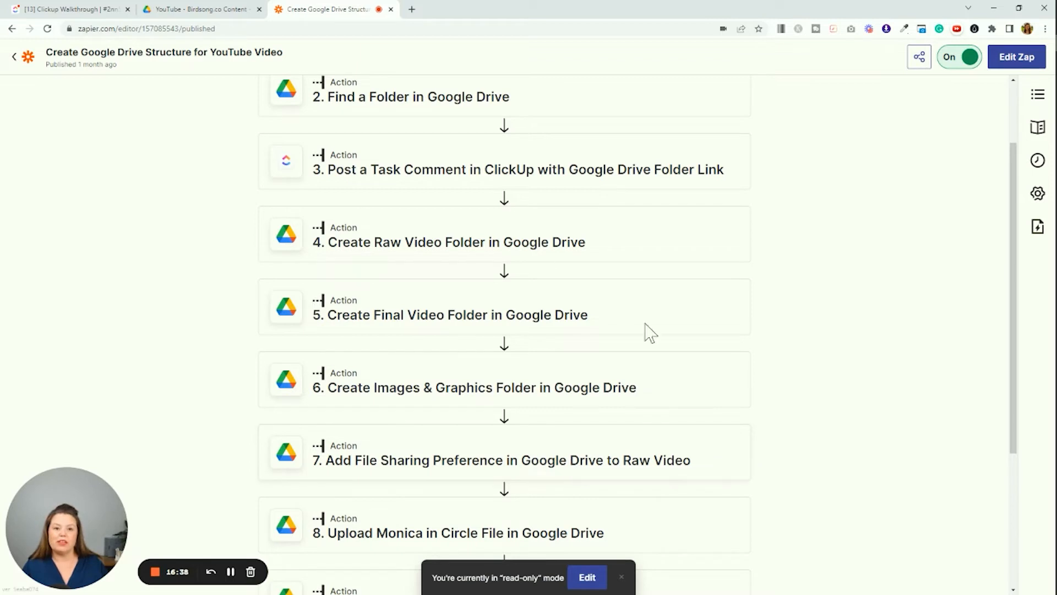
{"action": "scroll", "coordinate": [540, 284], "scroll_direction": "down", "scroll_amount": 3}
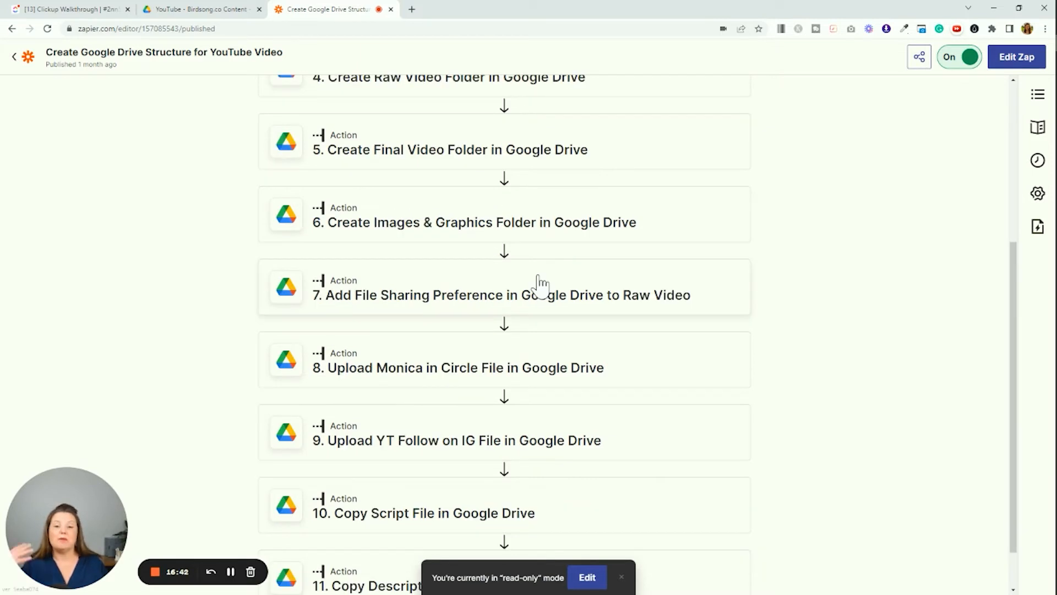
{"action": "scroll", "coordinate": [496, 134], "scroll_direction": "up", "scroll_amount": 3}
{"action": "scroll", "coordinate": [529, 283], "scroll_direction": "down", "scroll_amount": 4}
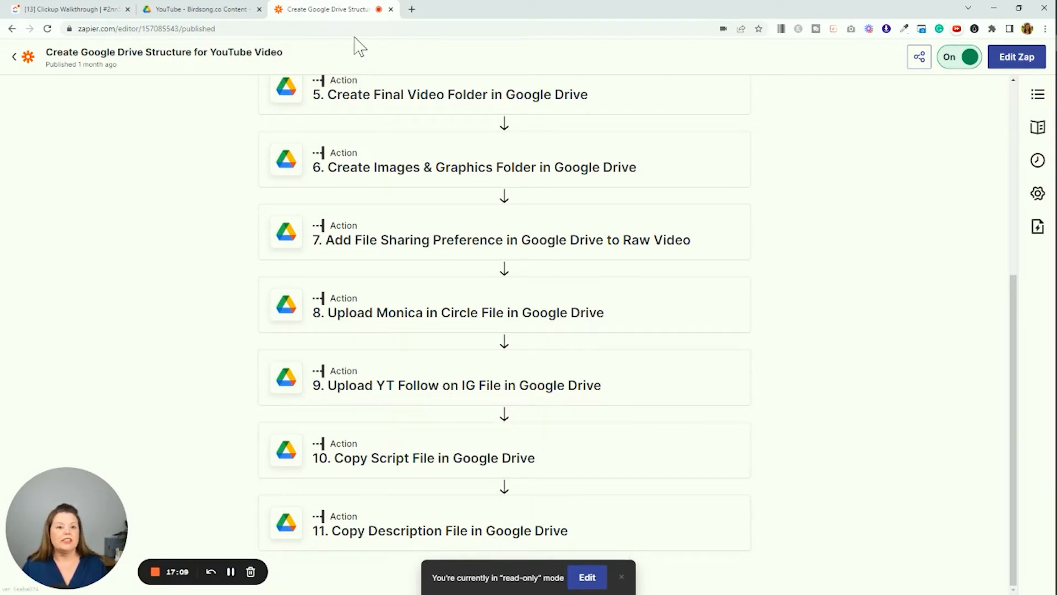
In Google Drive, move the [13] Clickup Walkthrough folder into Publishing June 2022 and open that destination folder.
{"action": "left_click", "coordinate": [190, 8]}
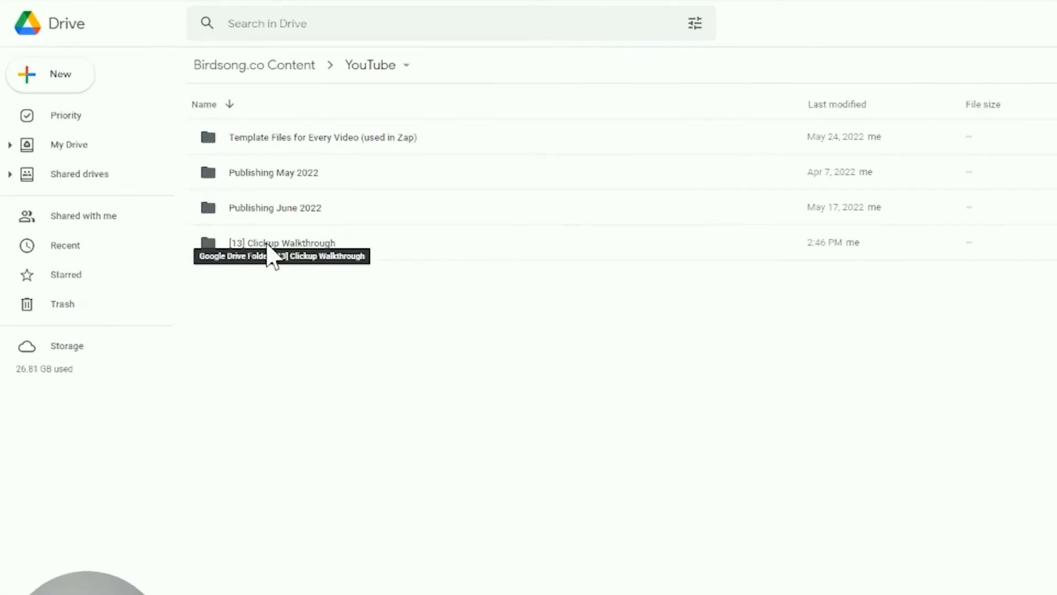
{"action": "left_click", "coordinate": [268, 254]}
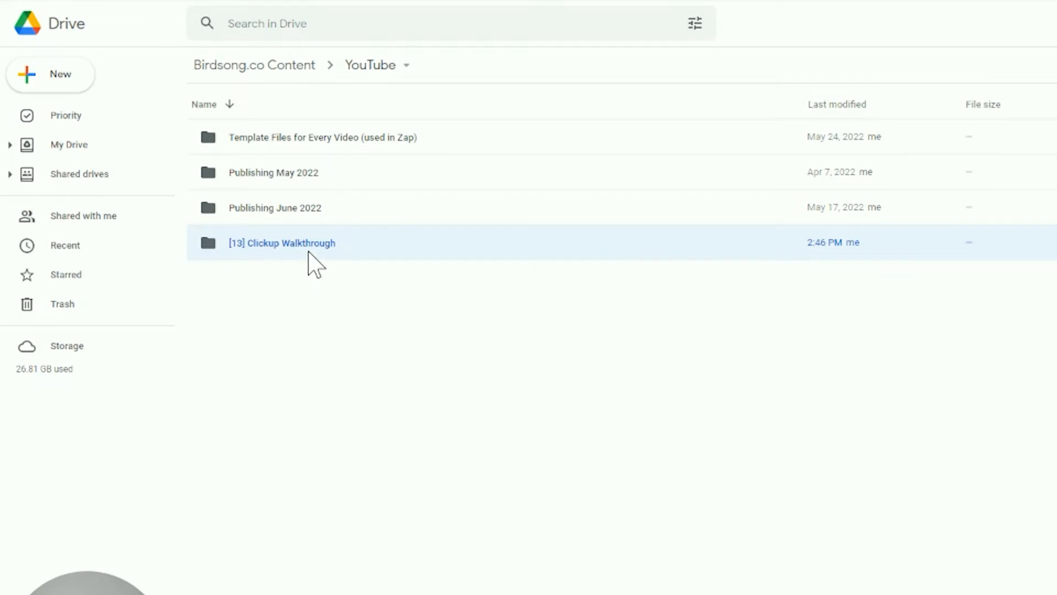
{"action": "left_click_drag", "start_coordinate": [309, 251], "coordinate": [297, 208]}
{"action": "double_click", "coordinate": [348, 207]}
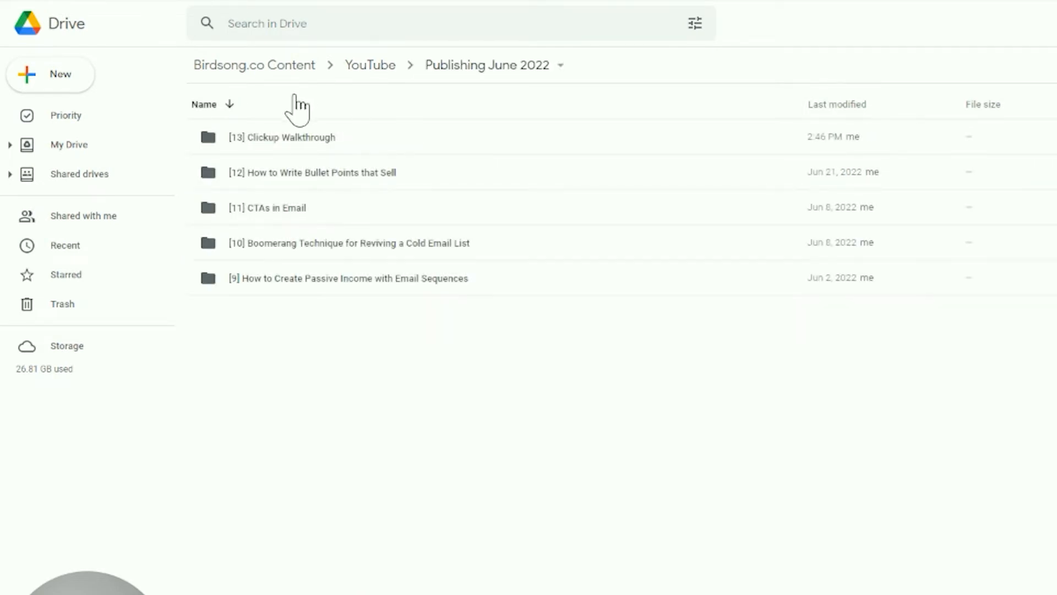
Open the [13] Clickup Walkthrough folder and look inside Raw Video and its Images & Graphics subfolder.
{"action": "left_click", "coordinate": [298, 140]}
{"action": "double_click", "coordinate": [295, 142]}
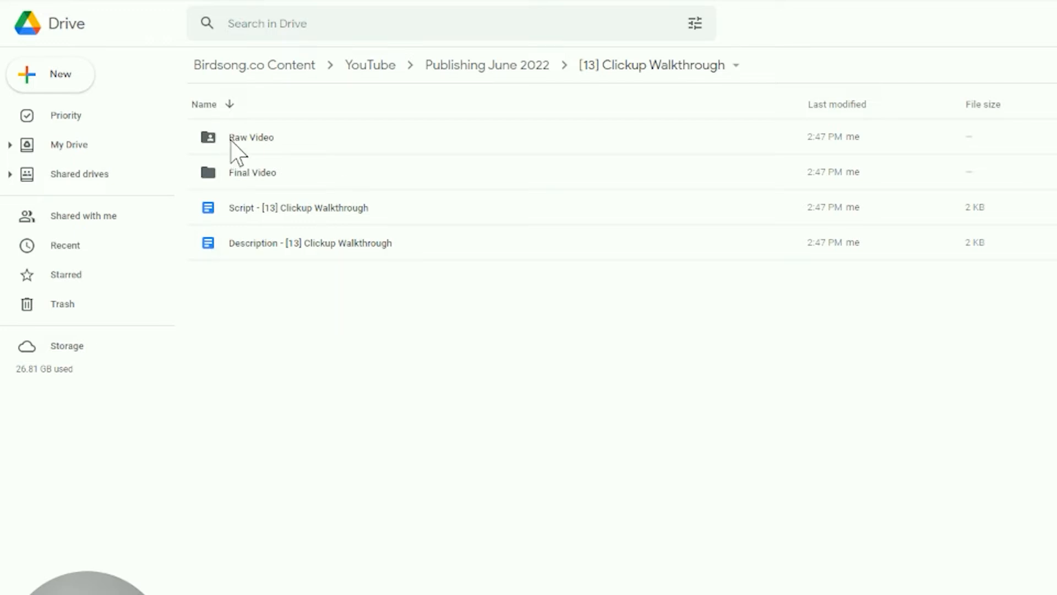
{"action": "left_click", "coordinate": [255, 141]}
{"action": "double_click", "coordinate": [255, 140]}
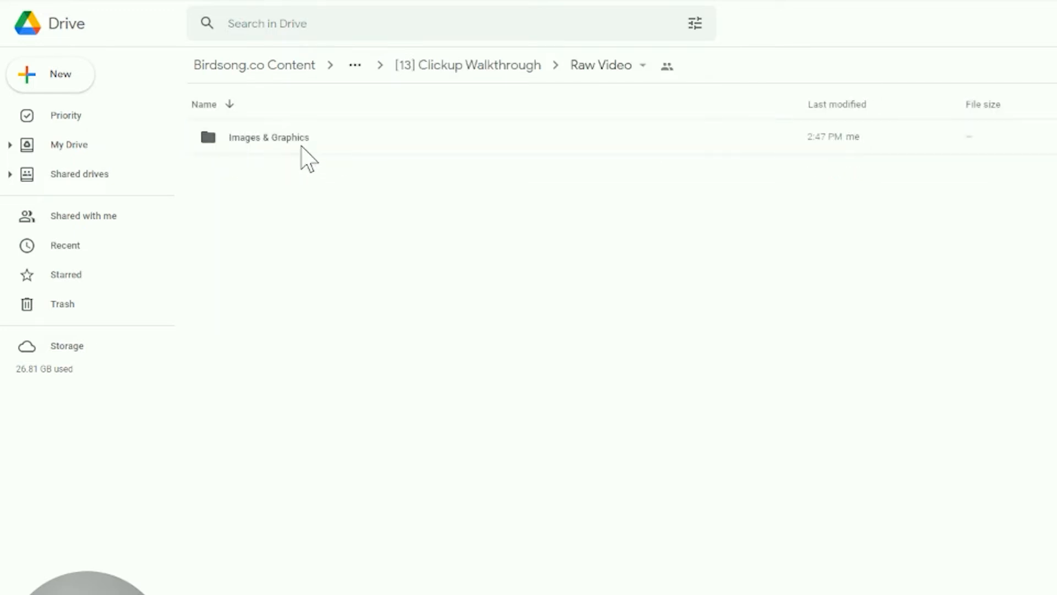
{"action": "double_click", "coordinate": [304, 157]}
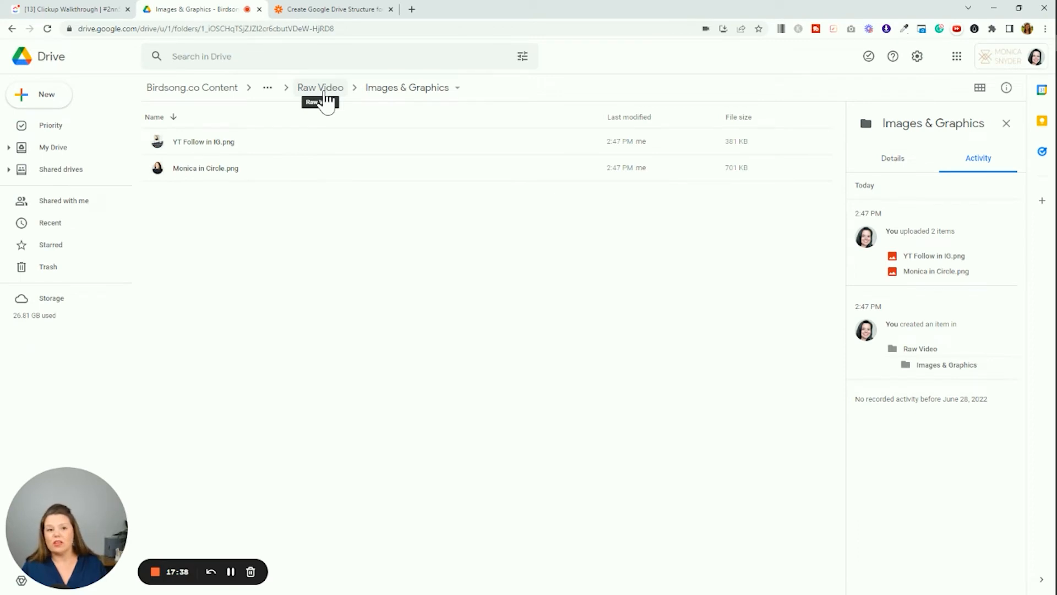
Return to the [13] Clickup Walkthrough folder and open its Final Video subfolder.
{"action": "left_click", "coordinate": [325, 89]}
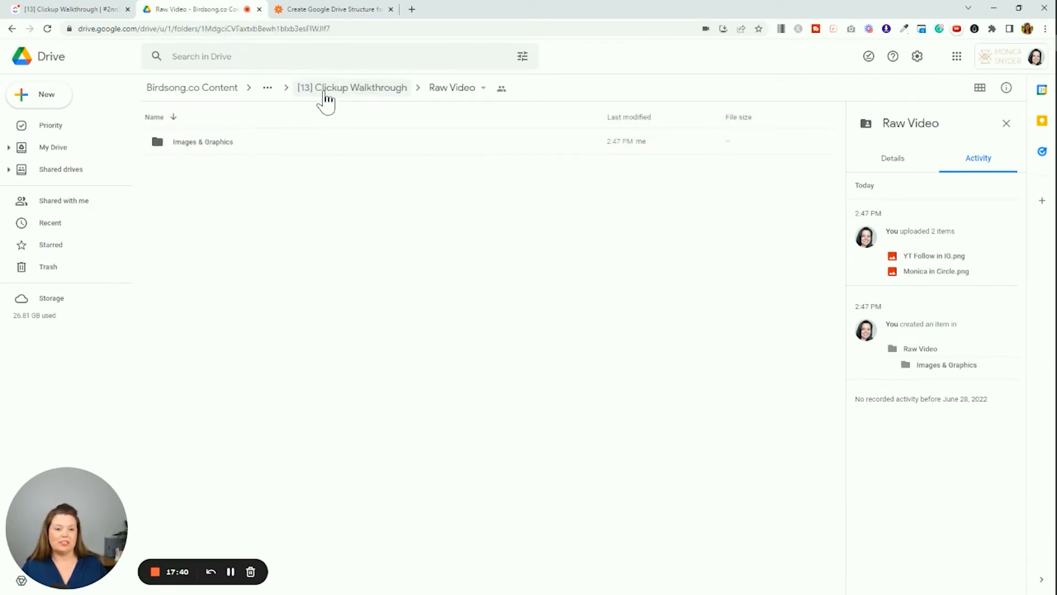
{"action": "left_click", "coordinate": [361, 91]}
{"action": "double_click", "coordinate": [225, 175]}
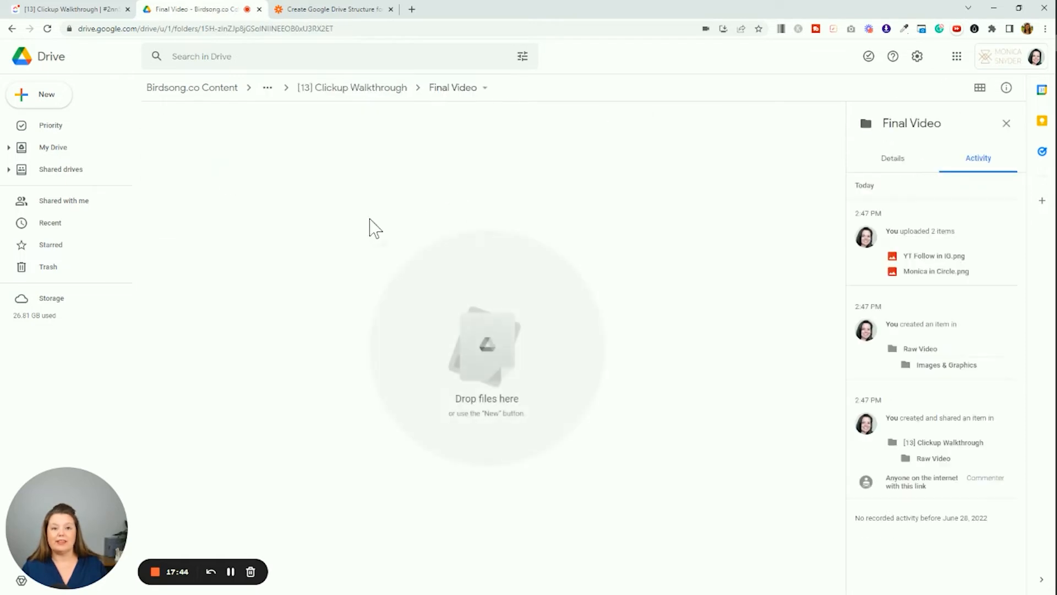
Return to the [13] Clickup Walkthrough folder, open its Script document and look through the checklist and section headings.
{"action": "left_click", "coordinate": [375, 97]}
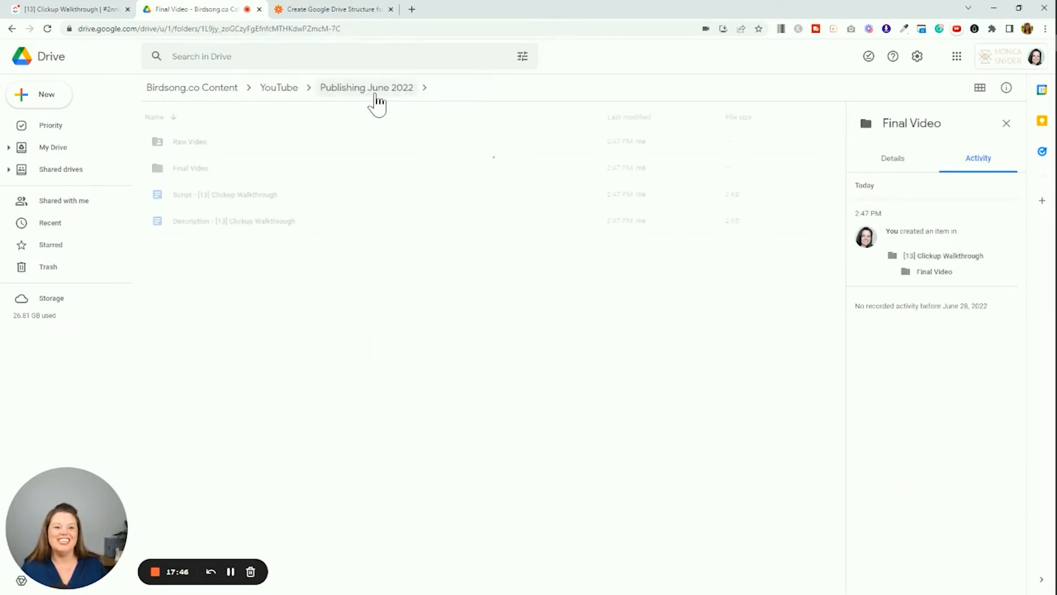
{"action": "double_click", "coordinate": [267, 197]}
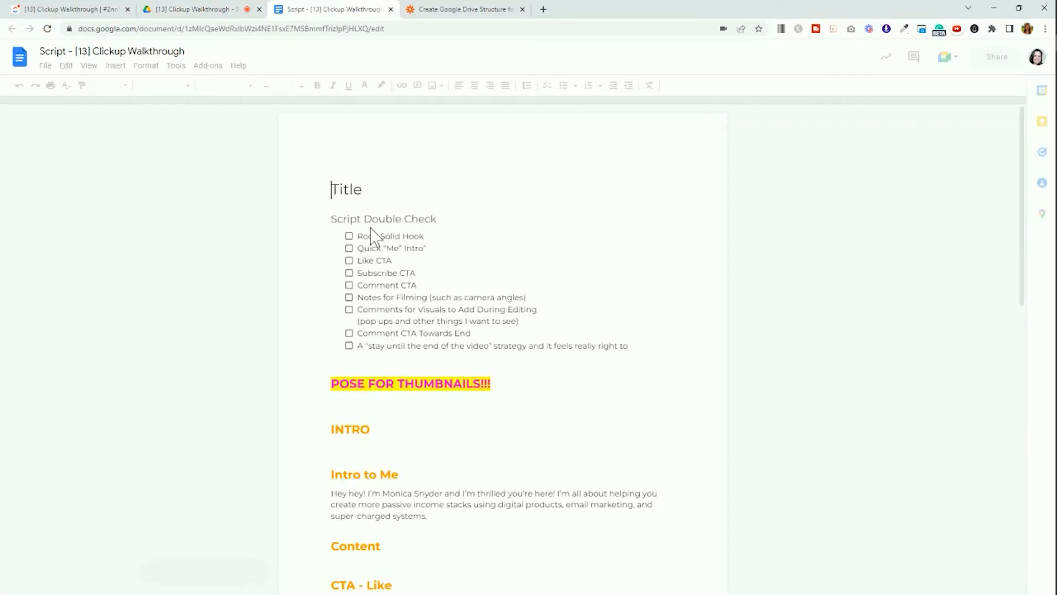
{"action": "left_click_drag", "start_coordinate": [370, 227], "coordinate": [502, 333]}
{"action": "left_click", "coordinate": [383, 247]}
{"action": "scroll", "coordinate": [397, 318], "scroll_direction": "down", "scroll_amount": 2}
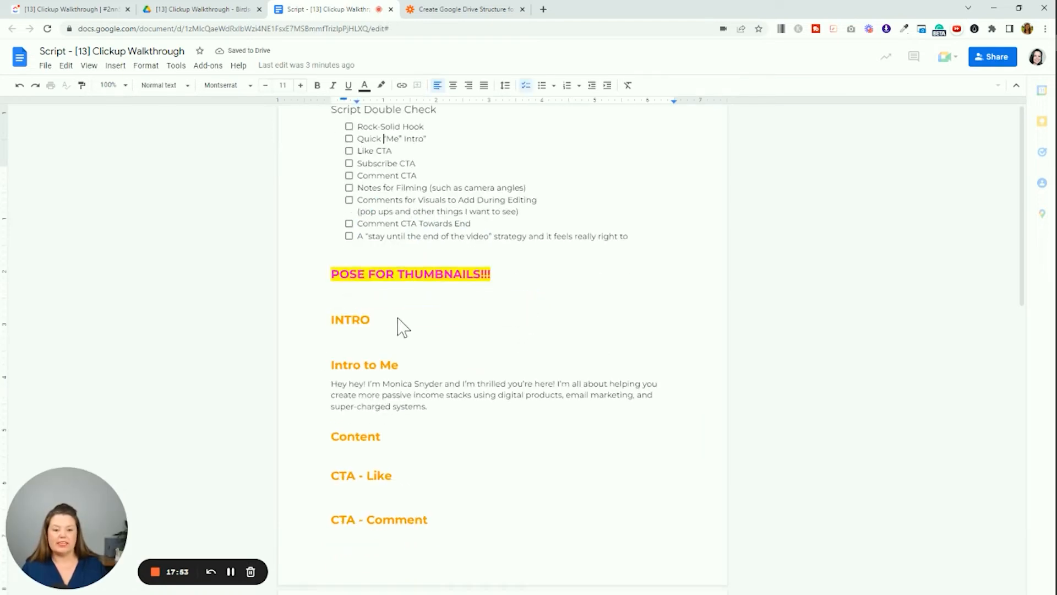
{"action": "scroll", "coordinate": [441, 331], "scroll_direction": "down", "scroll_amount": 4}
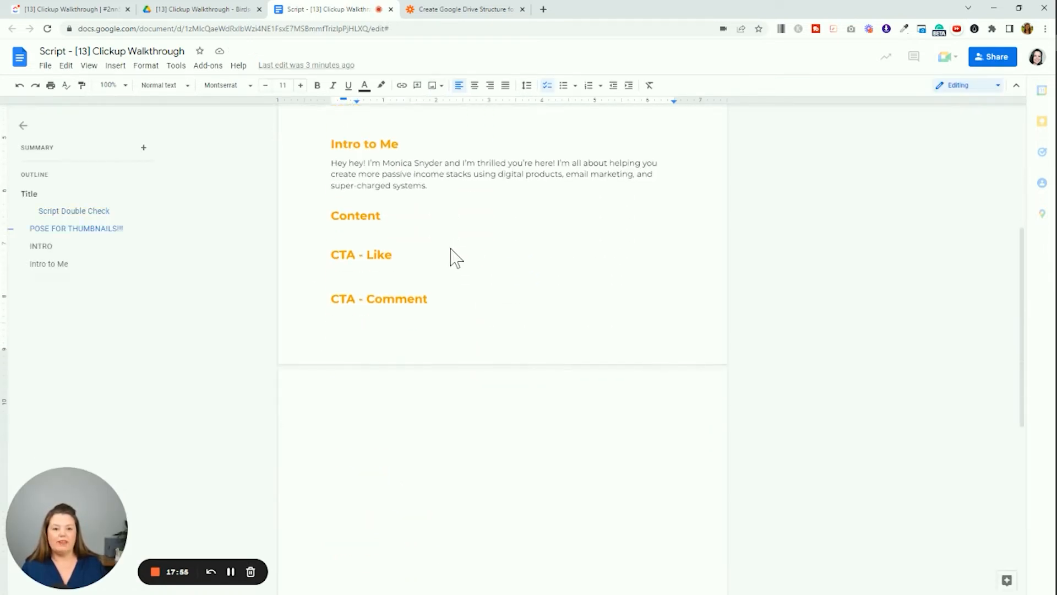
{"action": "scroll", "coordinate": [401, 316], "scroll_direction": "down", "scroll_amount": 5}
{"action": "scroll", "coordinate": [440, 358], "scroll_direction": "up", "scroll_amount": 7}
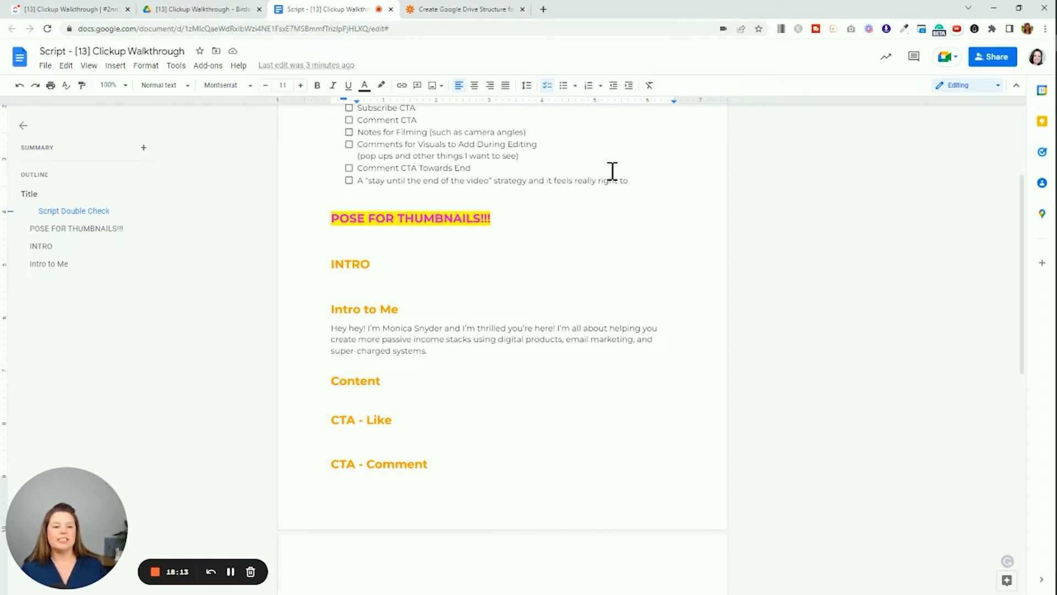
Open the Description document from the [13] Clickup Walkthrough folder and read through its boilerplate text and links.
{"action": "left_click", "coordinate": [228, 11]}
{"action": "double_click", "coordinate": [256, 222]}
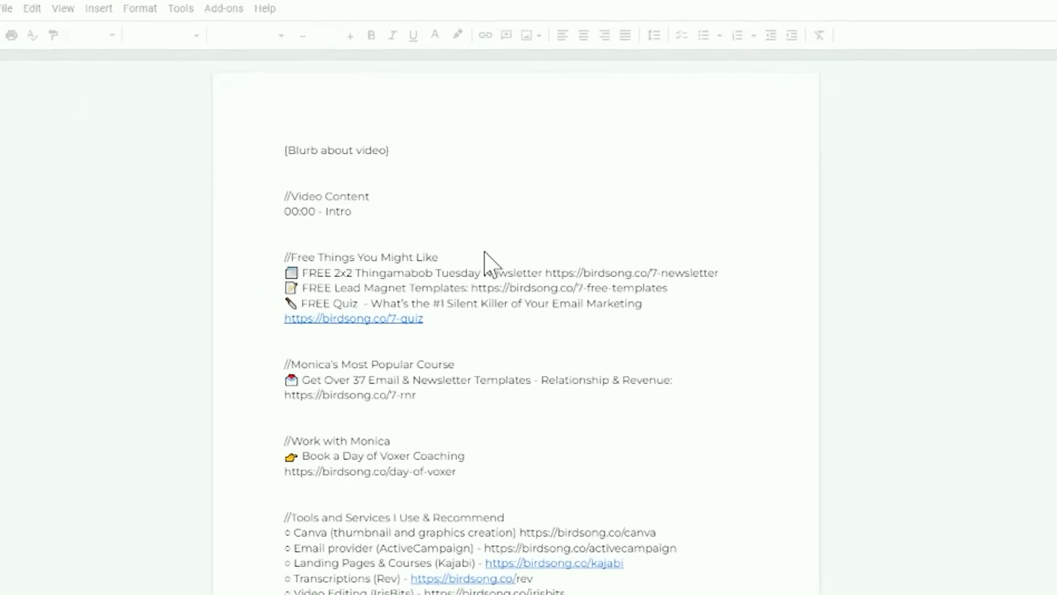
{"action": "left_click_drag", "start_coordinate": [611, 268], "coordinate": [495, 492]}
{"action": "left_click_drag", "start_coordinate": [655, 593], "coordinate": [661, 594]}
{"action": "scroll", "coordinate": [630, 352], "scroll_direction": "down", "scroll_amount": 3}
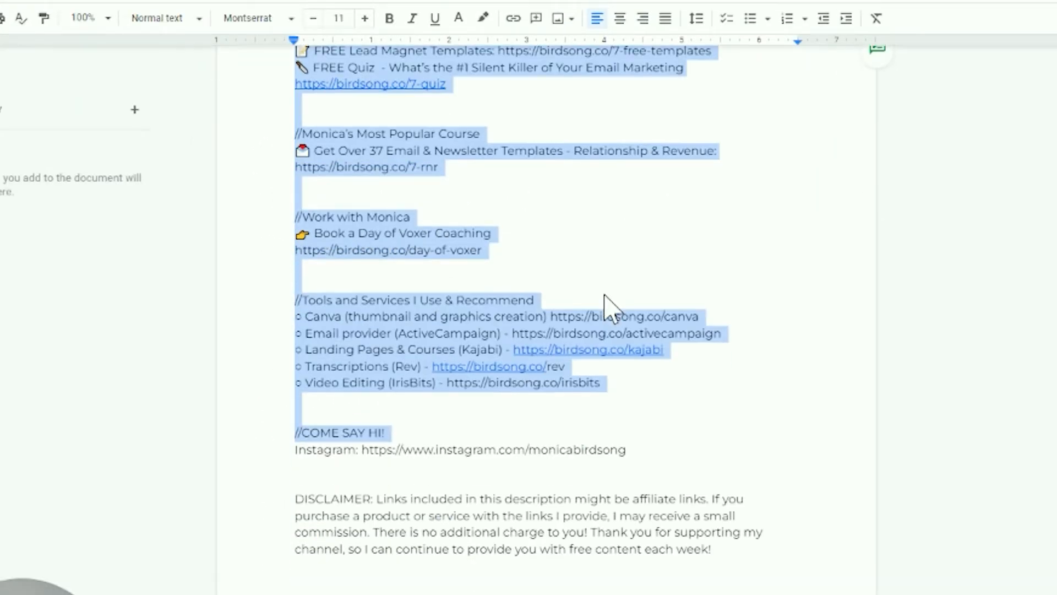
{"action": "scroll", "coordinate": [611, 292], "scroll_direction": "up", "scroll_amount": 3}
Replace the 7 with 13 in the newsletter and free-templates links of the Description document.
{"action": "left_click", "coordinate": [729, 267]}
{"action": "left_click_drag", "start_coordinate": [693, 275], "coordinate": [700, 278]}
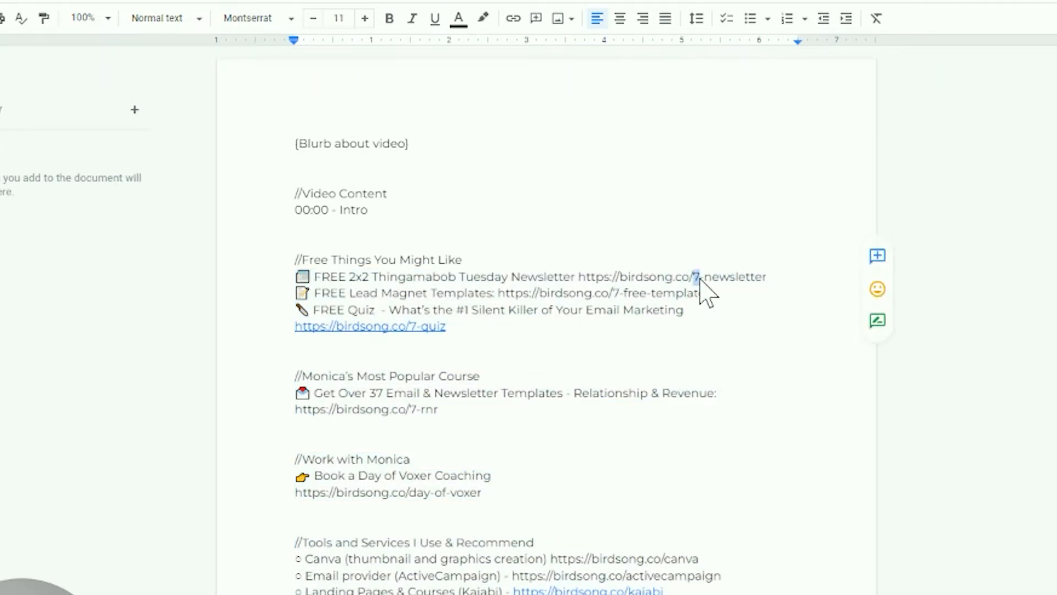
{"action": "type", "text": "13"}
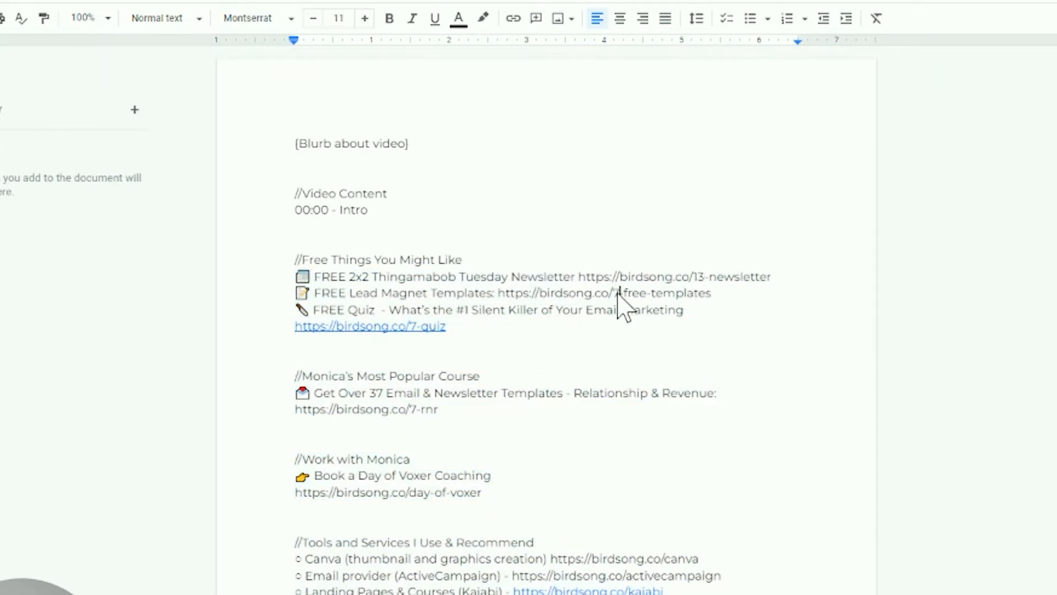
{"action": "double_click", "coordinate": [616, 293]}
{"action": "type", "text": "13"}
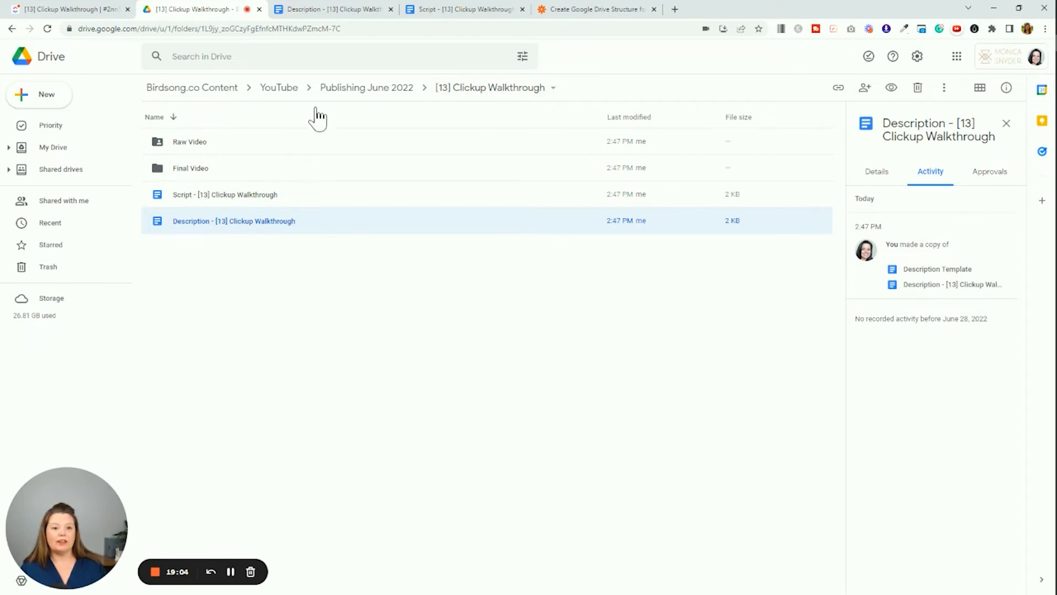
Open Script Template from YouTube's Template Files for Every Video (used in Zap) folder and compare it with the [13] Script document.
{"action": "left_click", "coordinate": [274, 92]}
{"action": "double_click", "coordinate": [253, 148]}
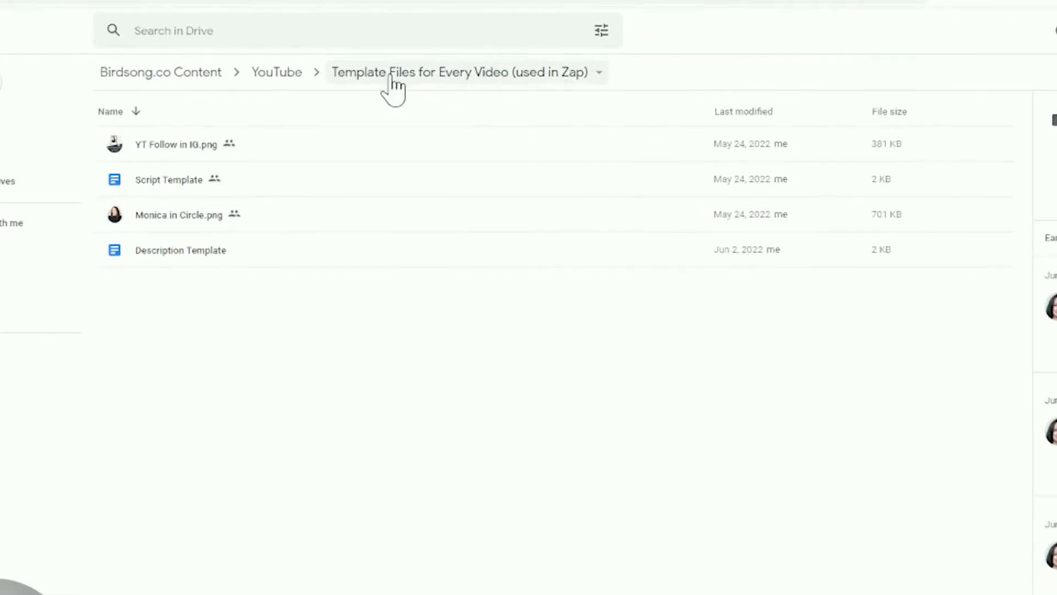
{"action": "left_click", "coordinate": [177, 187]}
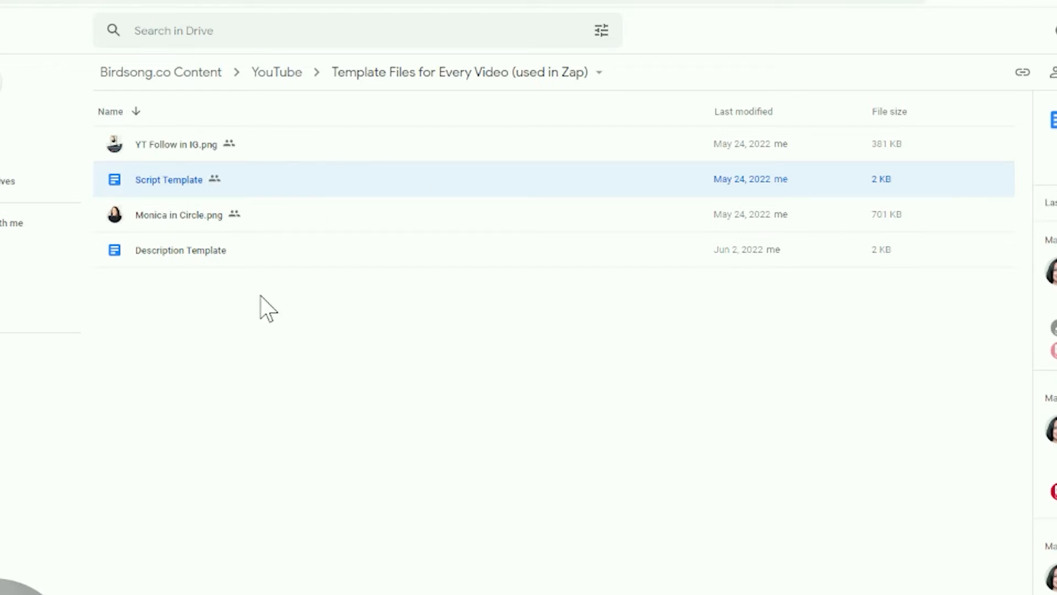
{"action": "double_click", "coordinate": [181, 180]}
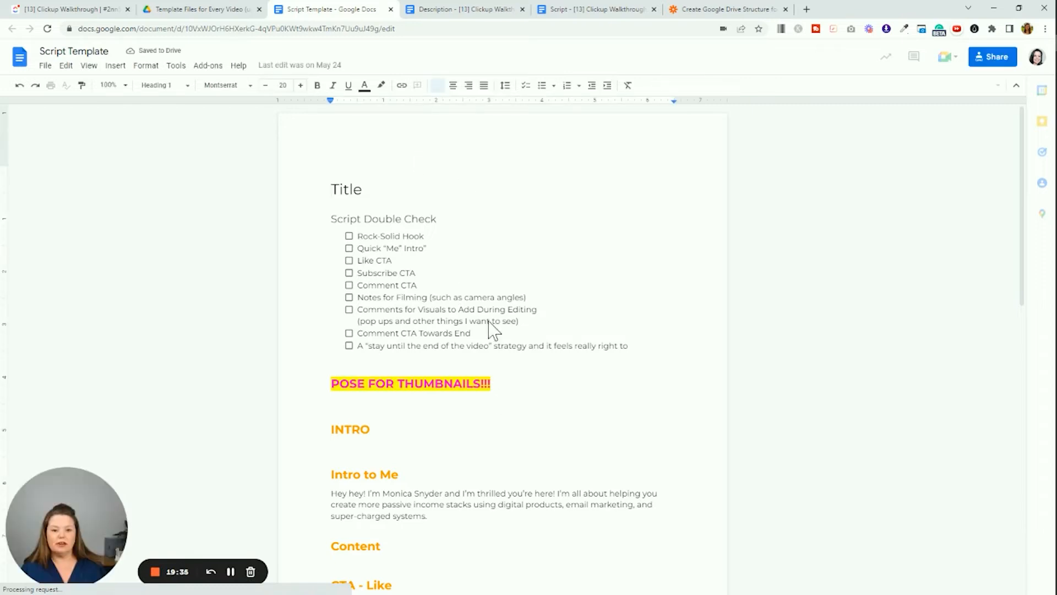
{"action": "left_click", "coordinate": [585, 10]}
{"action": "scroll", "coordinate": [408, 290], "scroll_direction": "down", "scroll_amount": 3}
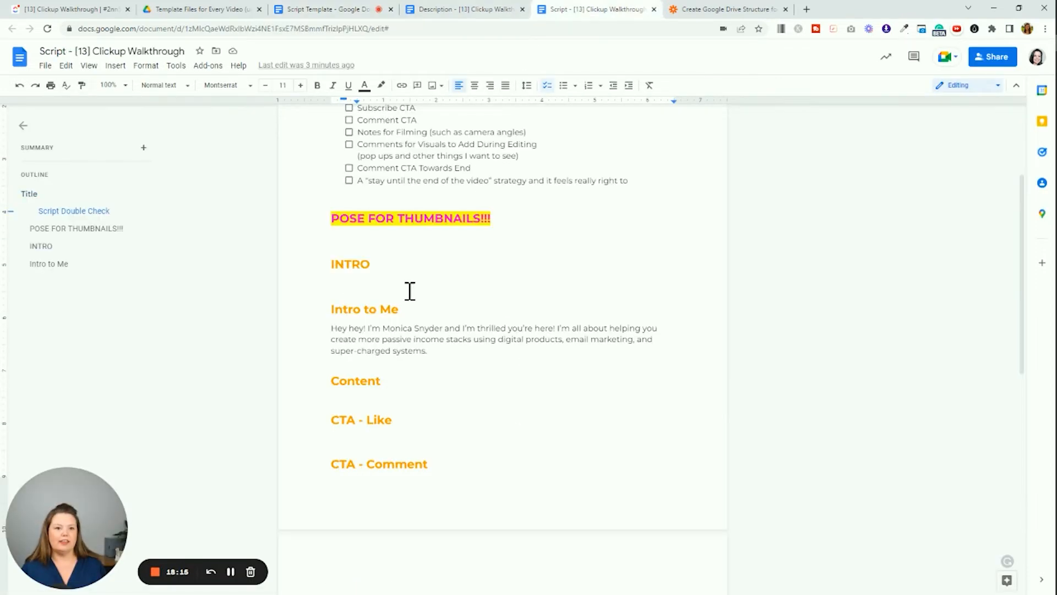
{"action": "left_click", "coordinate": [331, 9]}
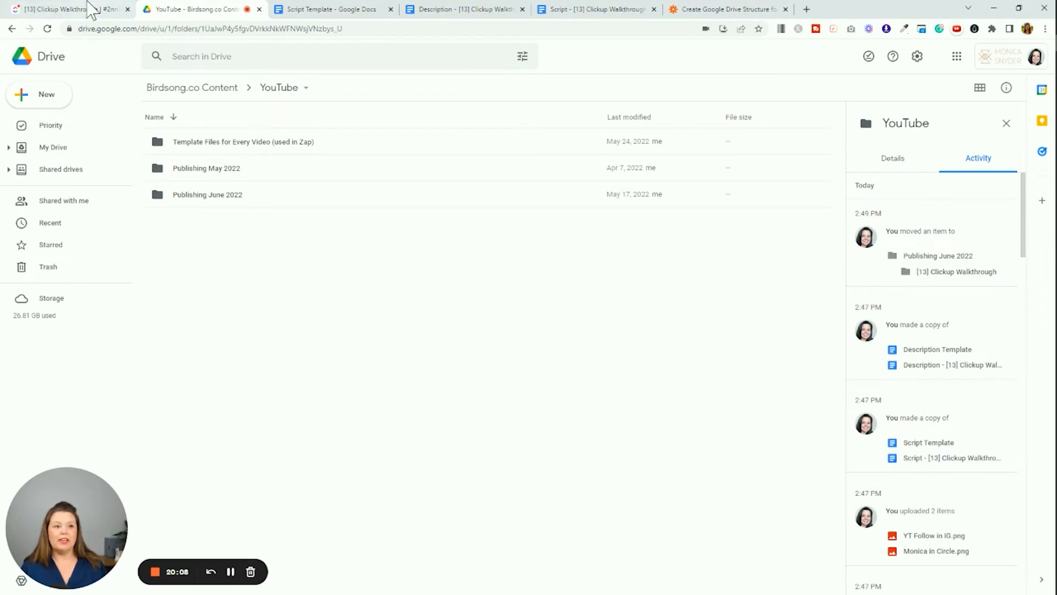
Check the tag on the [13] Clickup Walkthrough task in ClickUp, and reopen its Google Drive folder in Publishing June 2022.
{"action": "left_click", "coordinate": [88, 9]}
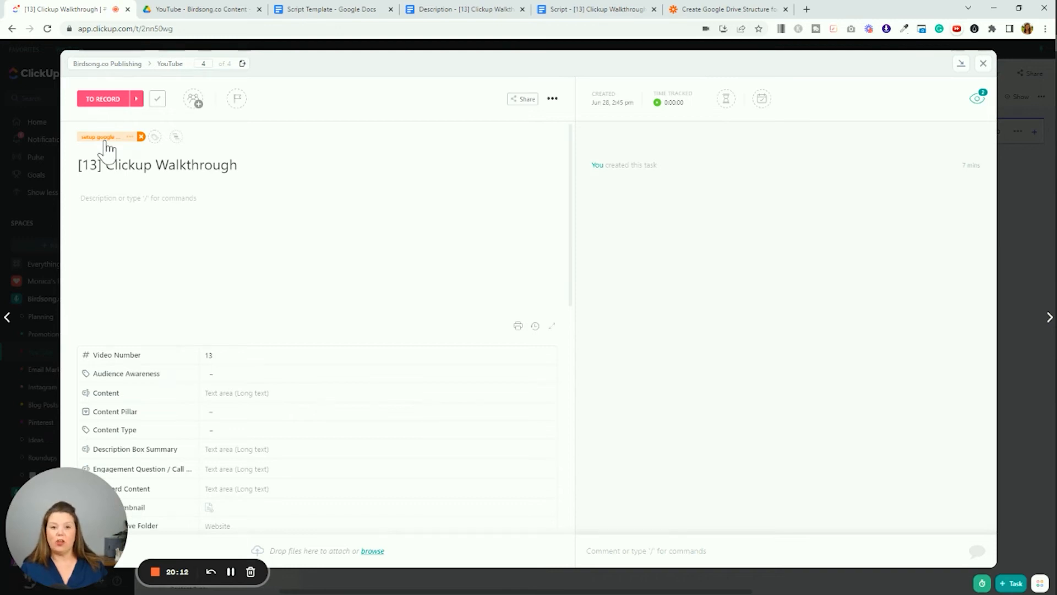
{"action": "left_click", "coordinate": [236, 10]}
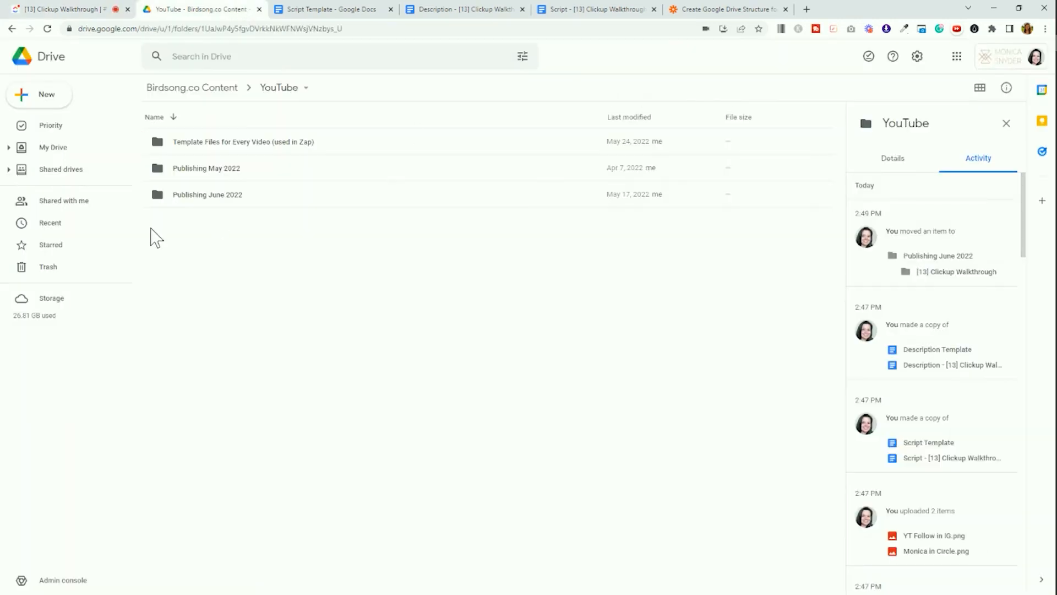
{"action": "double_click", "coordinate": [207, 196]}
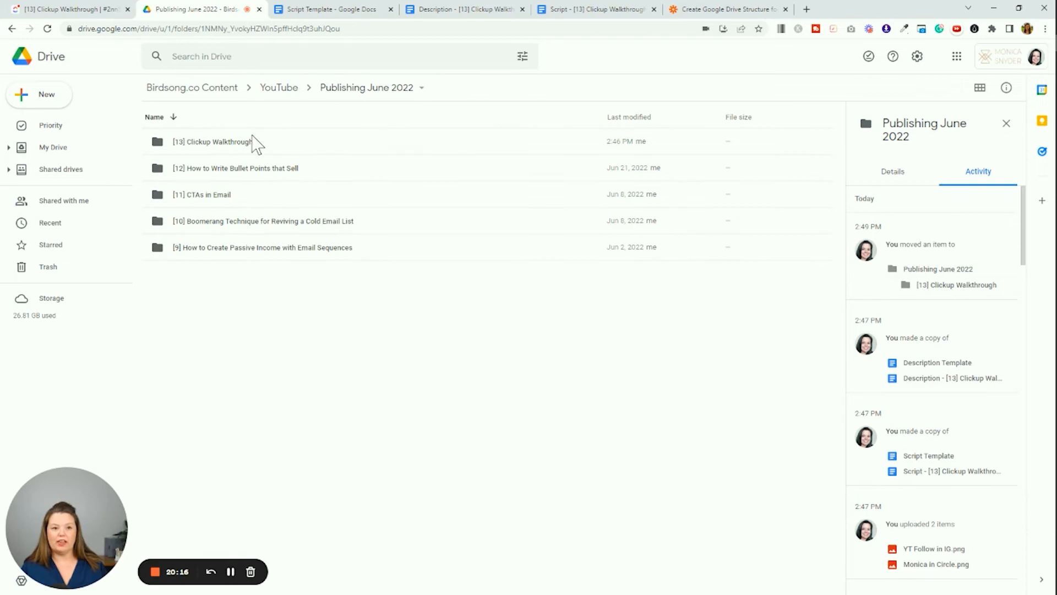
{"action": "double_click", "coordinate": [251, 141]}
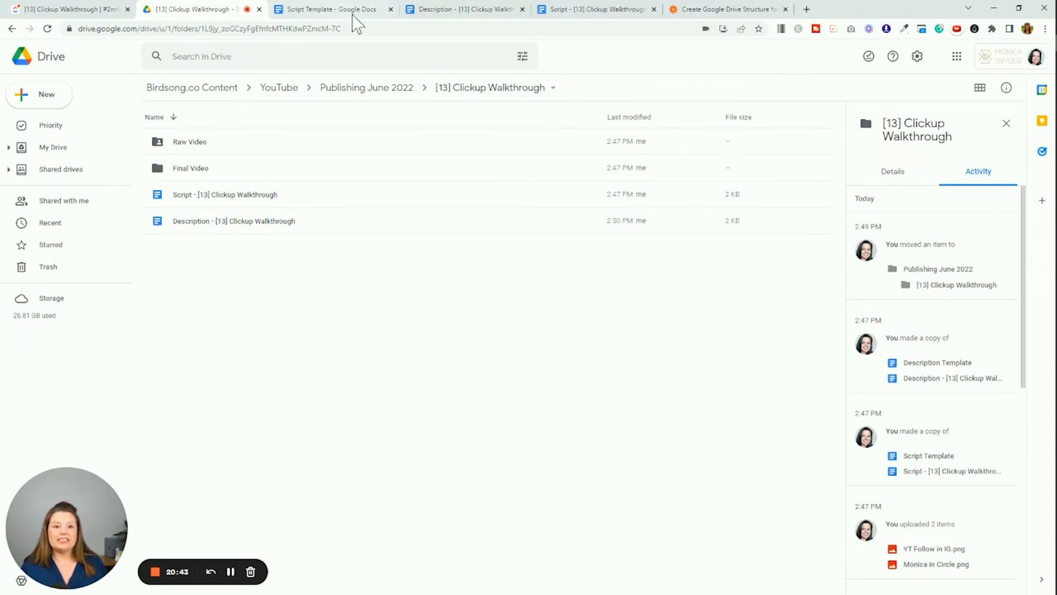
Enter the short link birdsong.co/13 as the web address in the Script Template's browser tab.
{"action": "left_click", "coordinate": [367, 11]}
{"action": "left_click", "coordinate": [364, 31]}
{"action": "type", "text": "birdsong.co/13"}
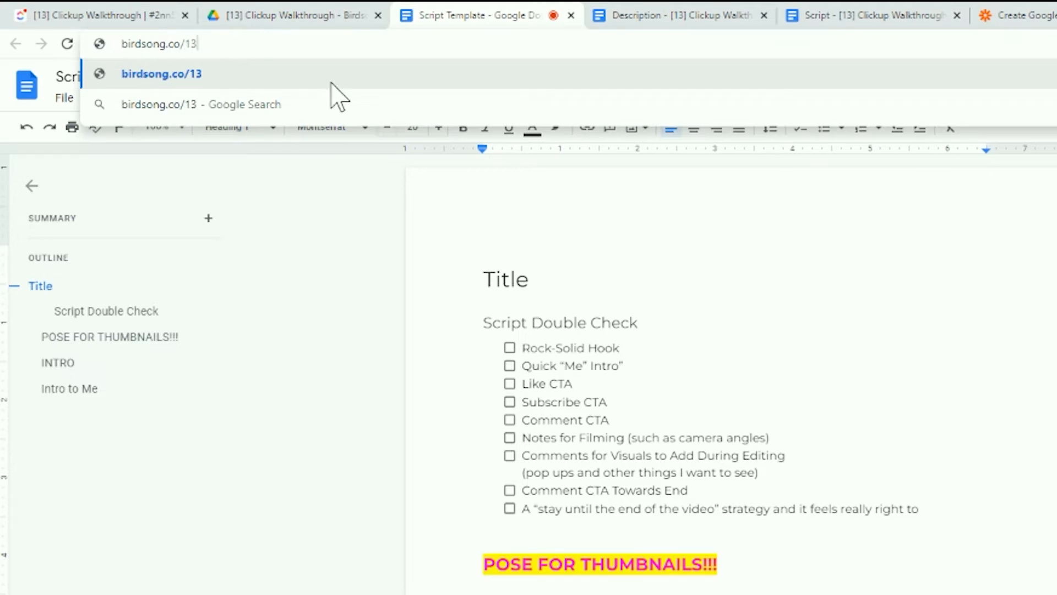
Switch to ClickUp and copy the Google Drive folder link from the [13] Clickup Walkthrough task's comment.
{"action": "left_click", "coordinate": [104, 15]}
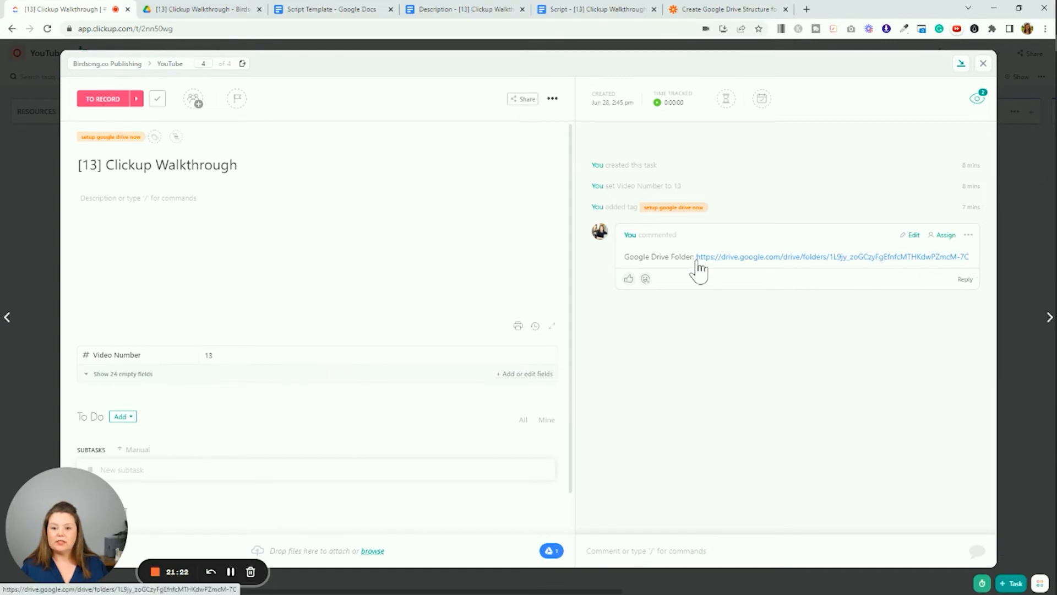
{"action": "left_click_drag", "start_coordinate": [697, 259], "coordinate": [976, 264]}
{"action": "key", "text": "ctrl+c"}
{"action": "right_click", "coordinate": [932, 257]}
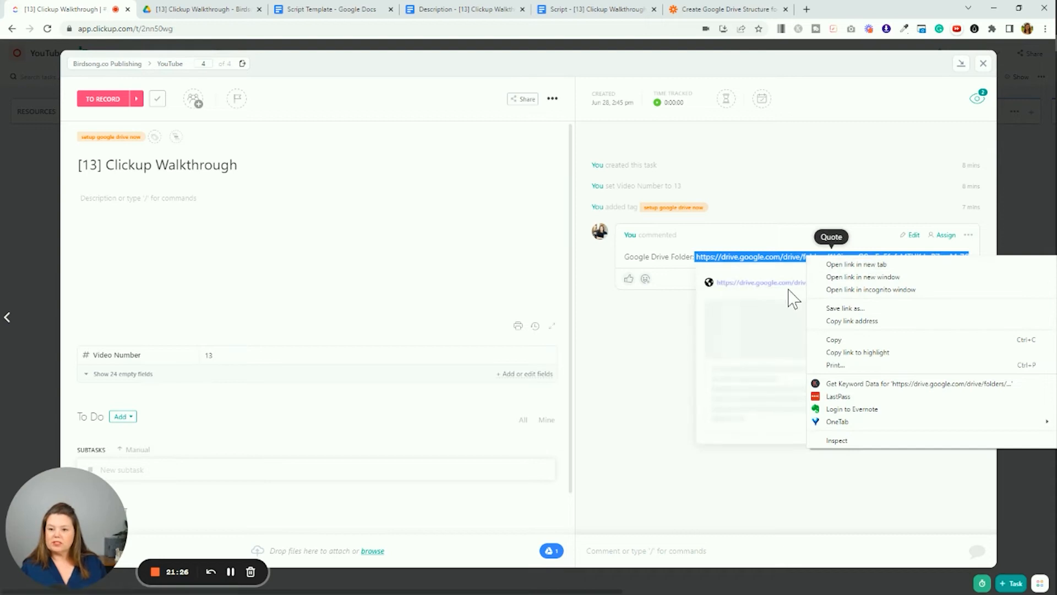
{"action": "left_click", "coordinate": [850, 339]}
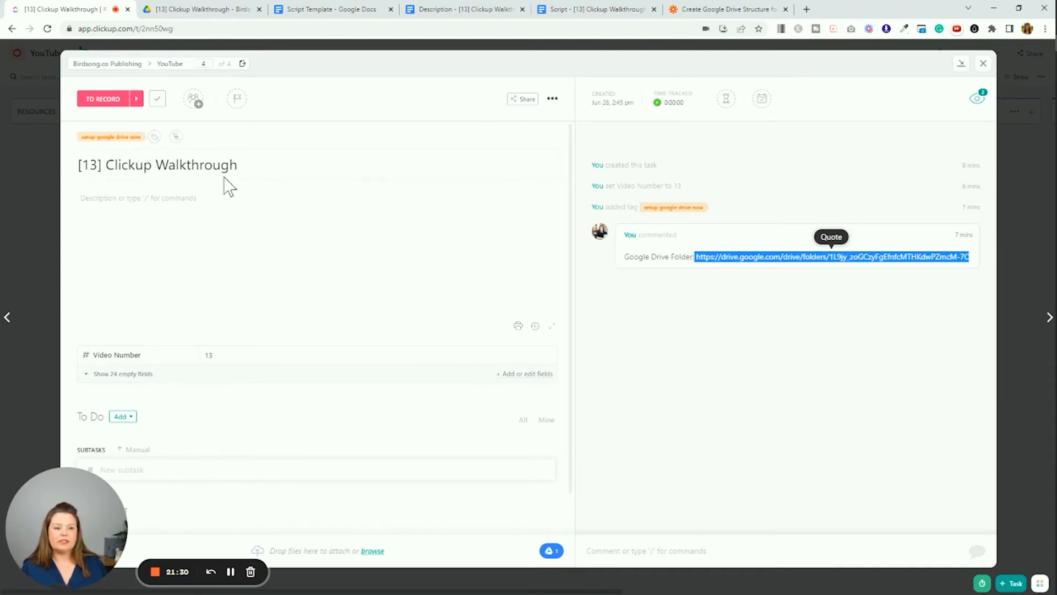
Reveal the task's empty custom fields and paste the copied link into the Google Drive Folder field.
{"action": "scroll", "coordinate": [138, 275], "scroll_direction": "down", "scroll_amount": 1}
{"action": "left_click", "coordinate": [140, 335]}
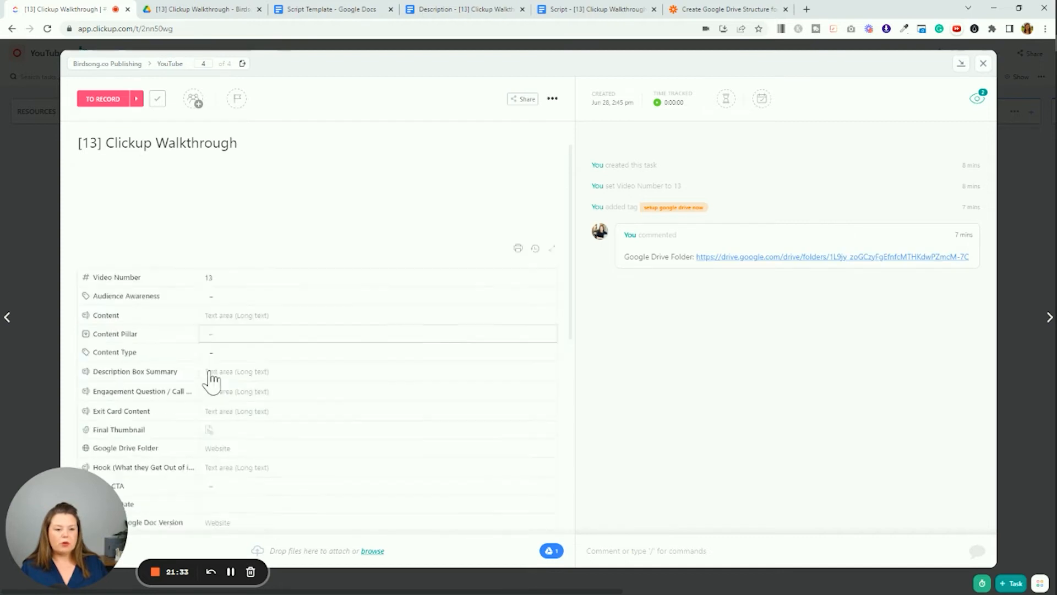
{"action": "scroll", "coordinate": [242, 306], "scroll_direction": "down", "scroll_amount": 5}
{"action": "scroll", "coordinate": [242, 305], "scroll_direction": "up", "scroll_amount": 3}
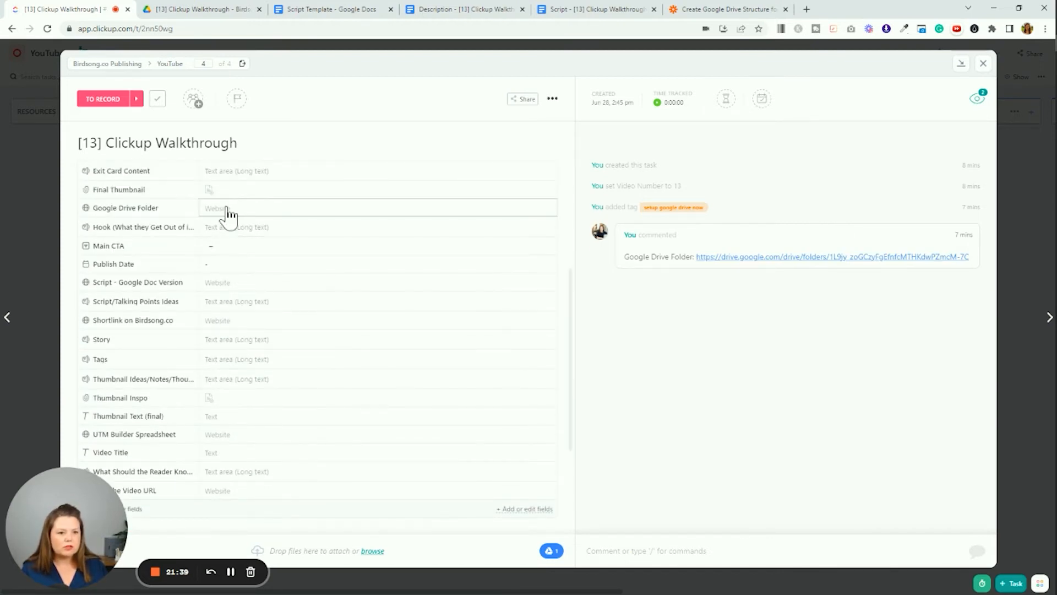
{"action": "left_click", "coordinate": [230, 210]}
{"action": "key", "text": "ctrl+v"}
{"action": "key", "text": "Return"}
{"action": "scroll", "coordinate": [292, 264], "scroll_direction": "up", "scroll_amount": 5}
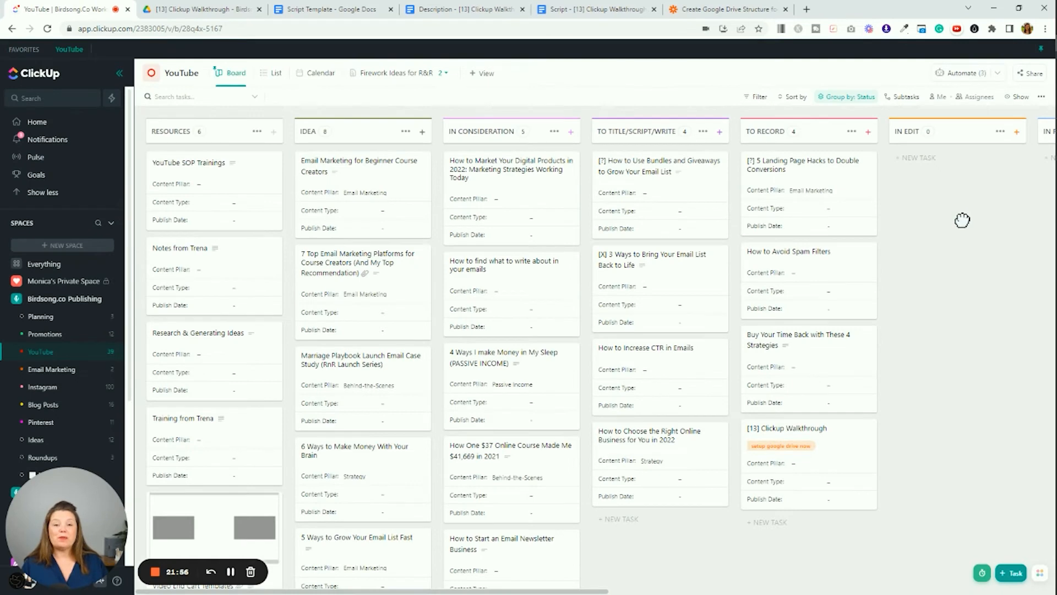
Open the YouTube list's active automations and open the 3 IG Videos, Blog Post, Announcement, and Quote automation for editing.
{"action": "left_click_drag", "start_coordinate": [962, 220], "coordinate": [605, 226]}
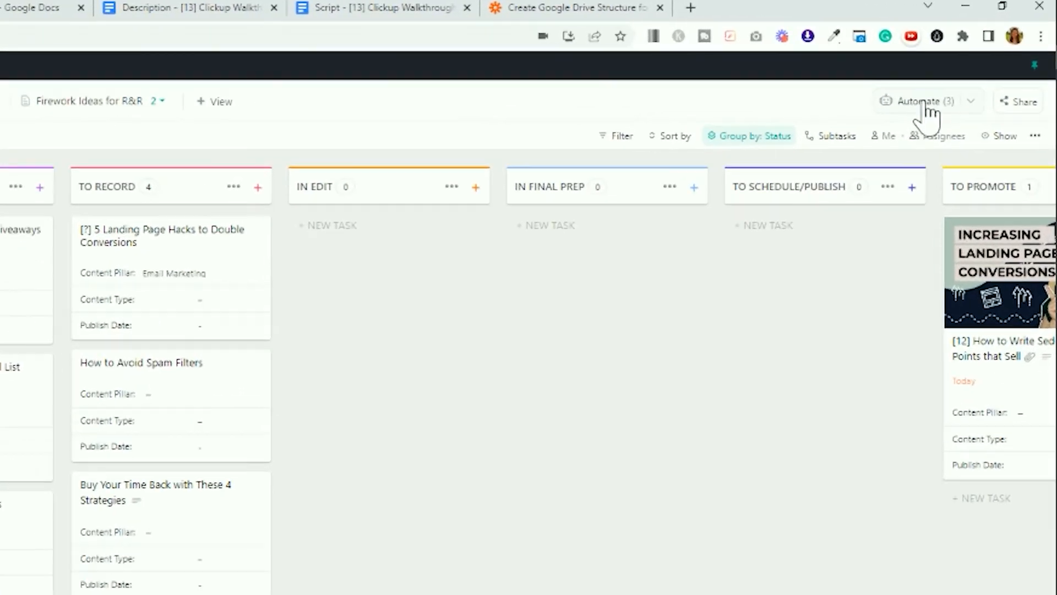
{"action": "left_click", "coordinate": [927, 108]}
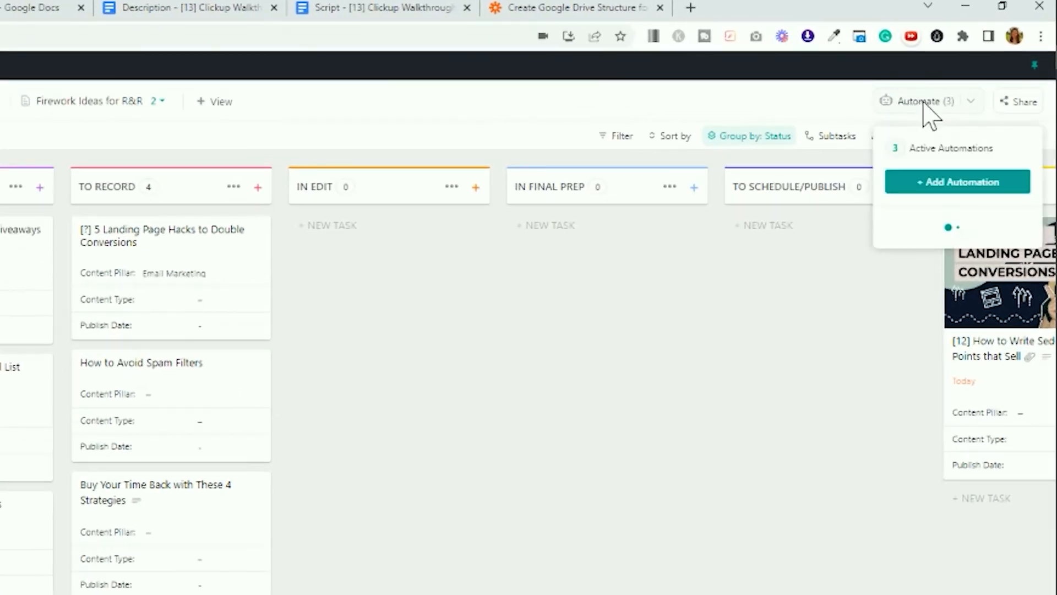
{"action": "left_click", "coordinate": [952, 153]}
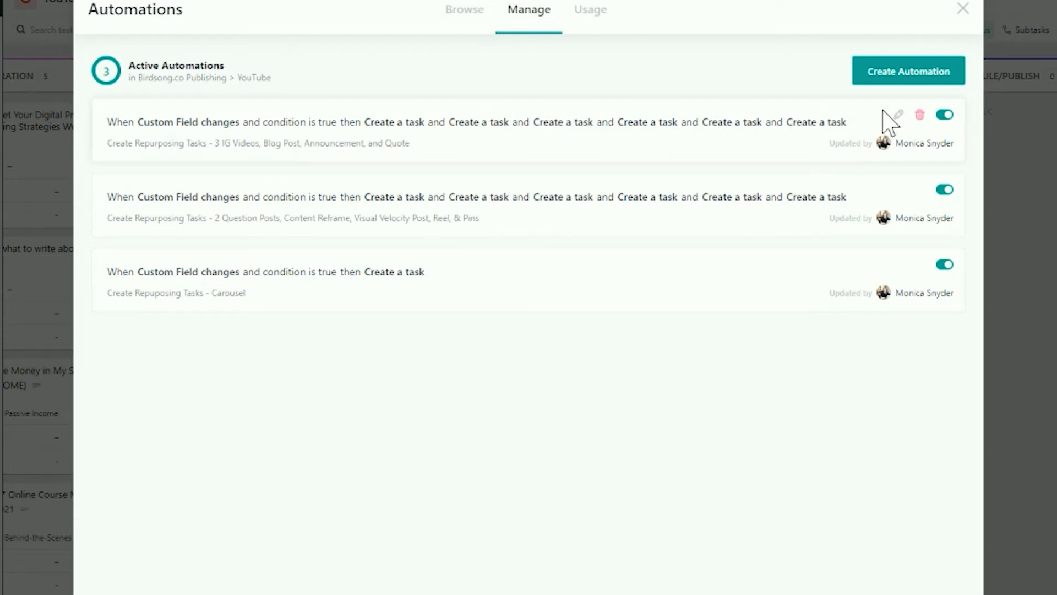
{"action": "left_click", "coordinate": [899, 115]}
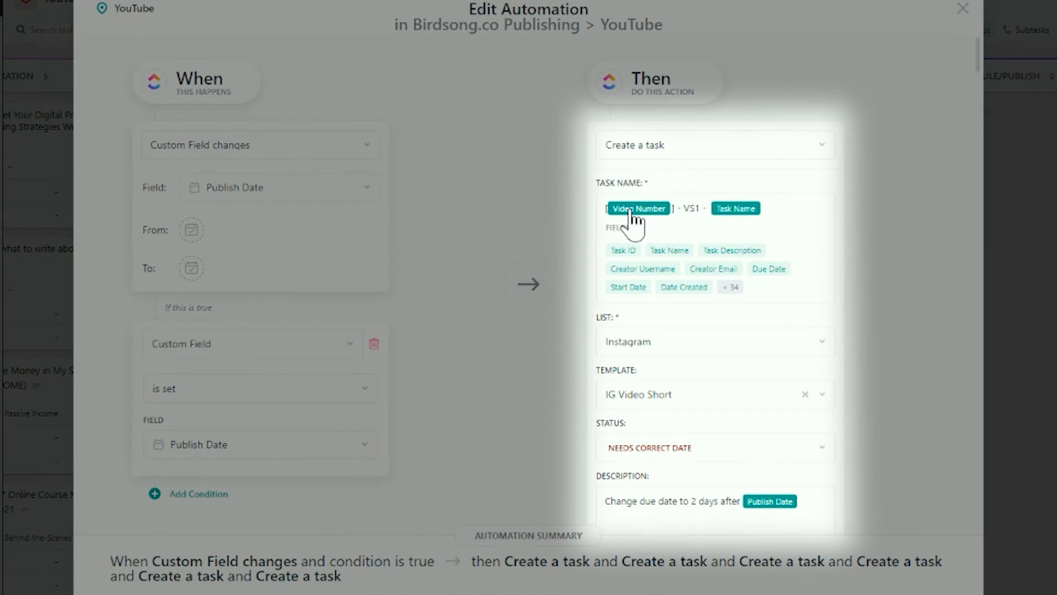
Review the first Create a task action's task name, list, template, status and description settings.
{"action": "scroll", "coordinate": [756, 216], "scroll_direction": "down", "scroll_amount": 1}
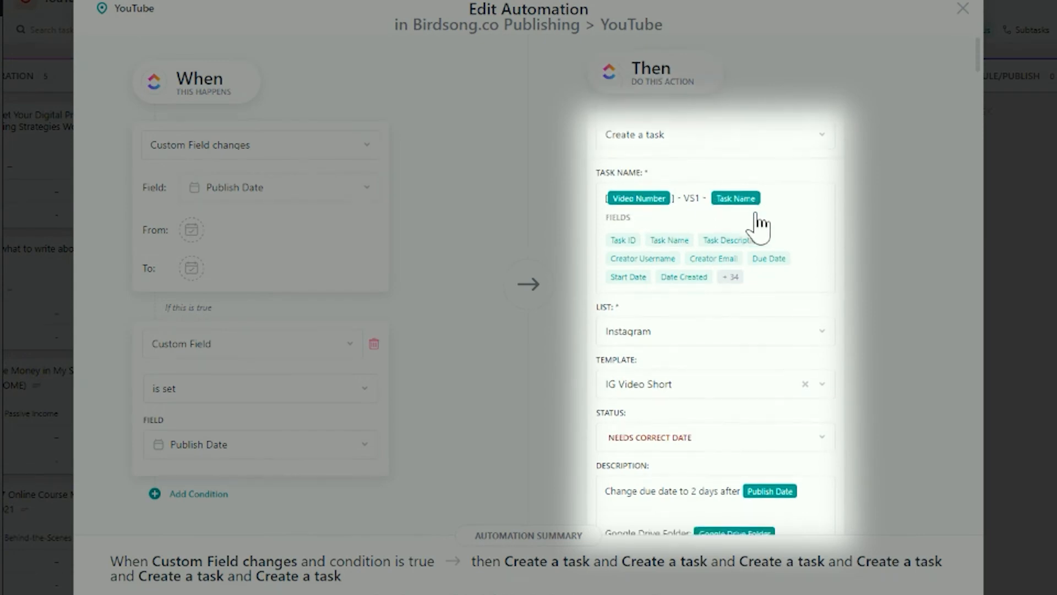
{"action": "scroll", "coordinate": [756, 216], "scroll_direction": "up", "scroll_amount": 1}
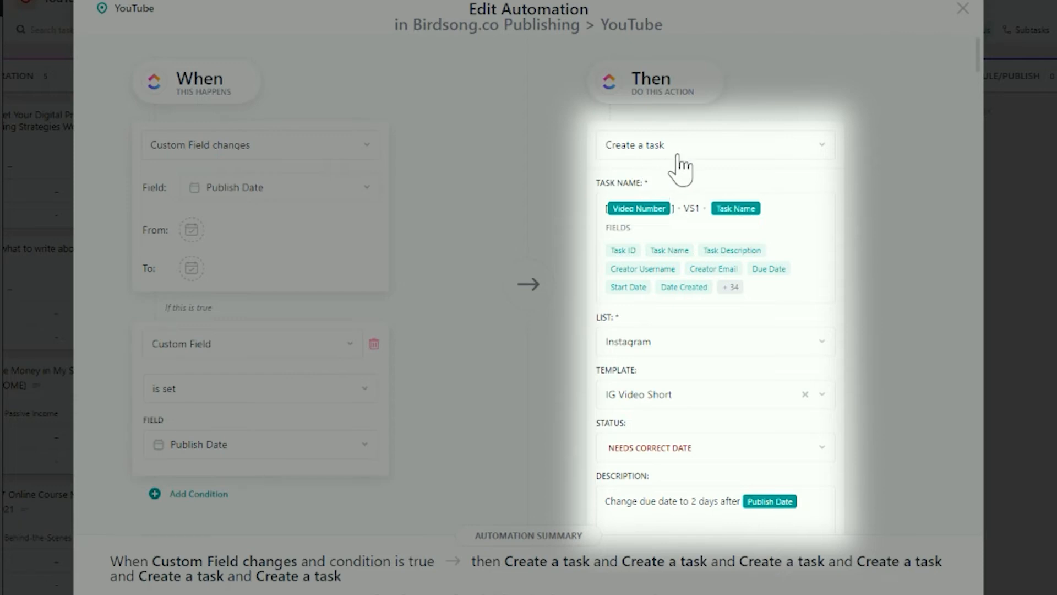
{"action": "scroll", "coordinate": [681, 165], "scroll_direction": "down", "scroll_amount": 1}
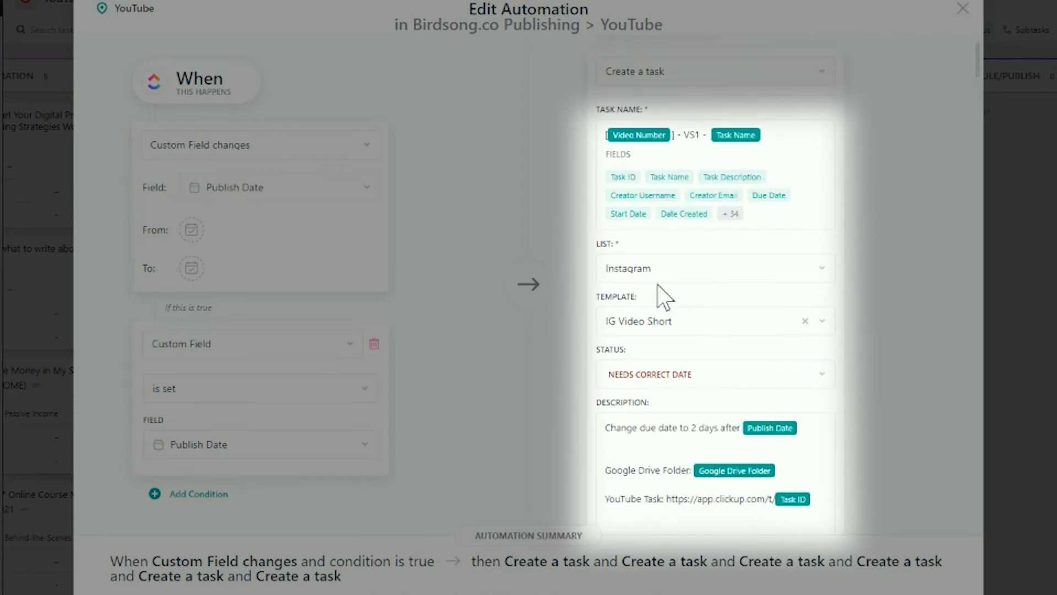
{"action": "scroll", "coordinate": [711, 330], "scroll_direction": "down", "scroll_amount": 2}
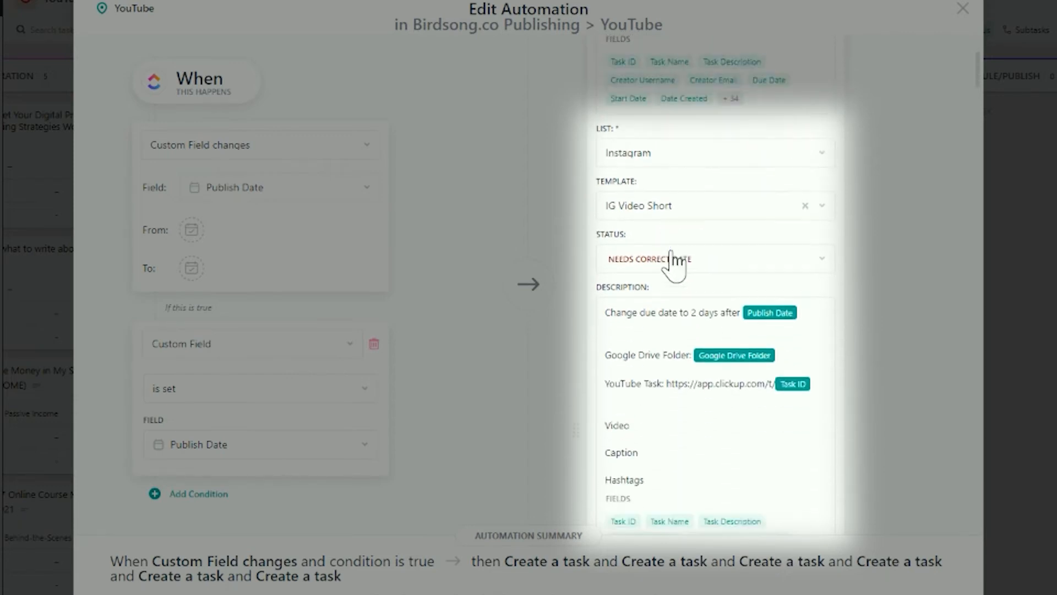
{"action": "scroll", "coordinate": [673, 261], "scroll_direction": "down", "scroll_amount": 2}
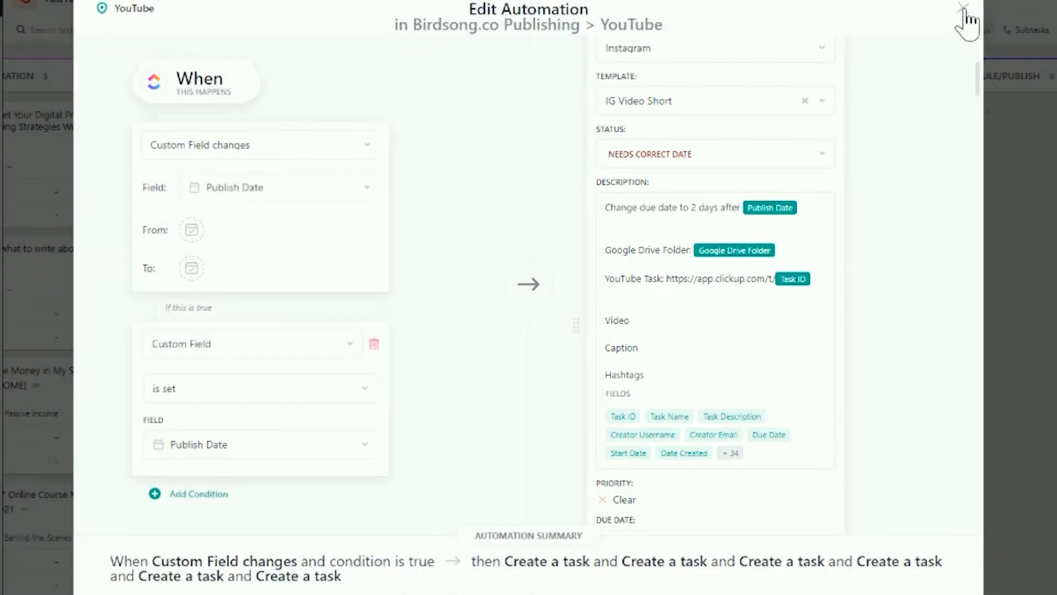
Open the custom field manager from the [13] Clickup Walkthrough task and review the YouTube list's existing fields and the available new field types.
{"action": "left_click", "coordinate": [964, 8]}
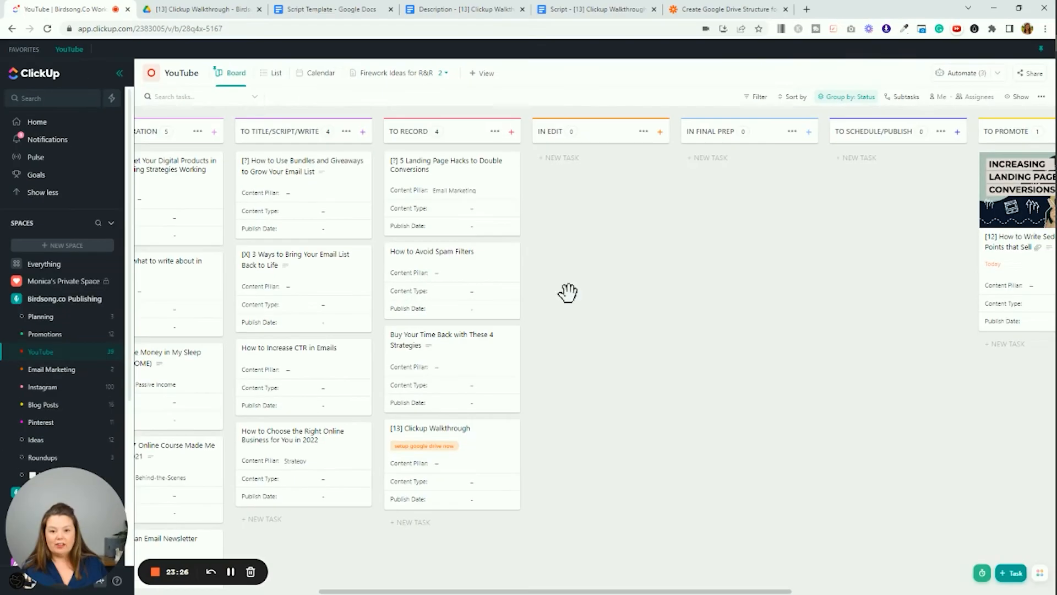
{"action": "left_click", "coordinate": [425, 435]}
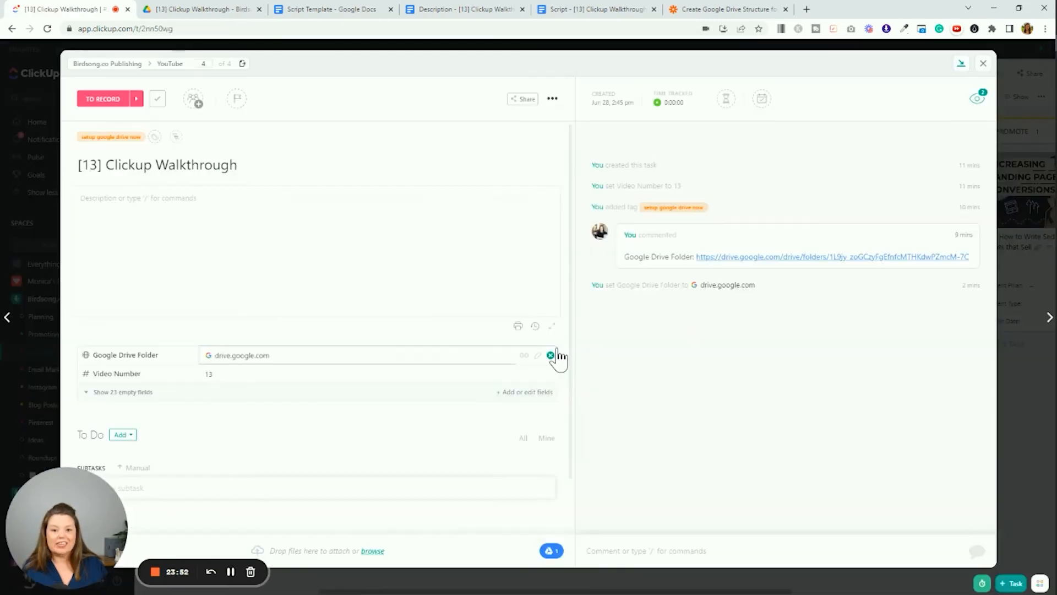
{"action": "left_click", "coordinate": [528, 393]}
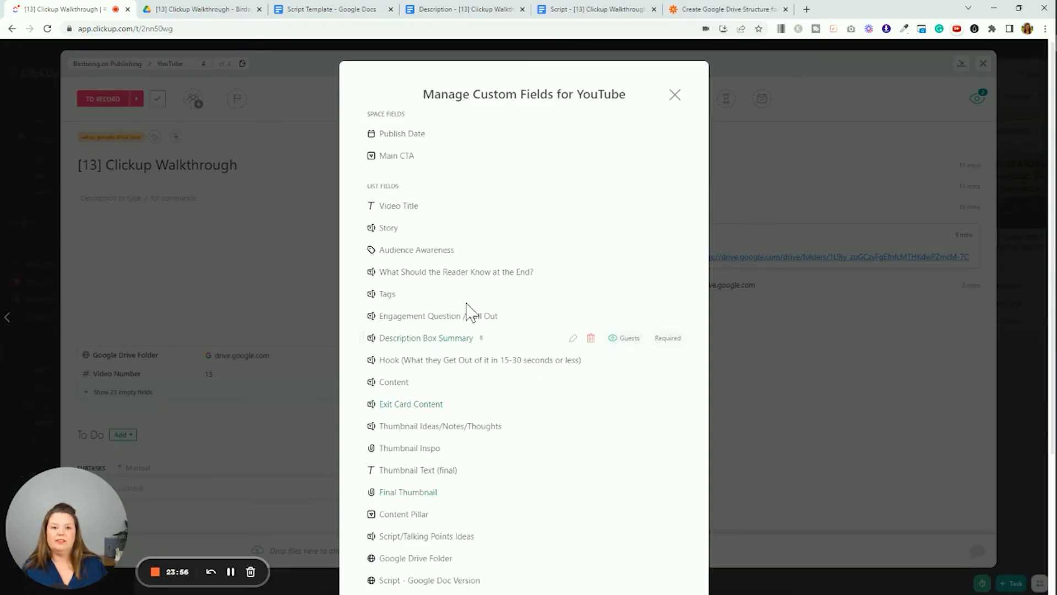
{"action": "scroll", "coordinate": [466, 309], "scroll_direction": "down", "scroll_amount": 4}
{"action": "left_click", "coordinate": [404, 548]}
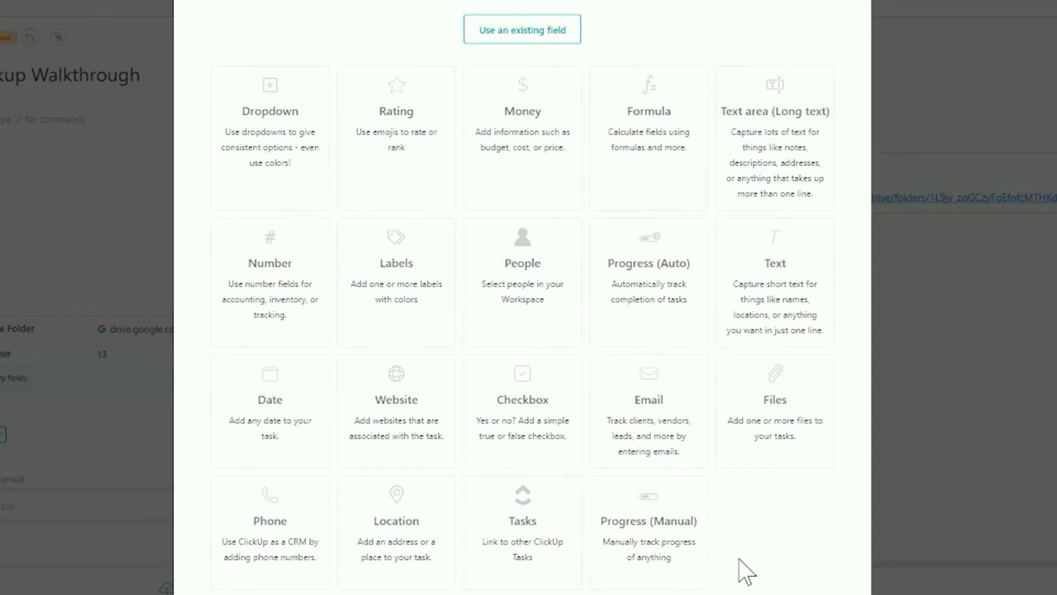
{"action": "left_click", "coordinate": [752, 72]}
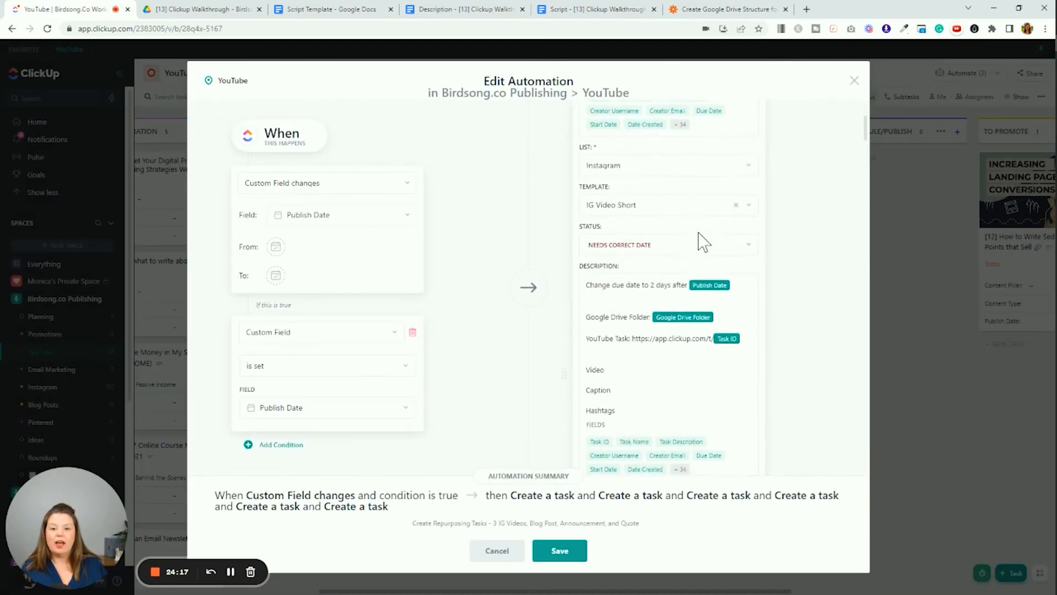
Review the first Create a task action's due date, tags and assignee, plus the VS2 action's task name, list, template and status.
{"action": "scroll", "coordinate": [703, 242], "scroll_direction": "down", "scroll_amount": 10}
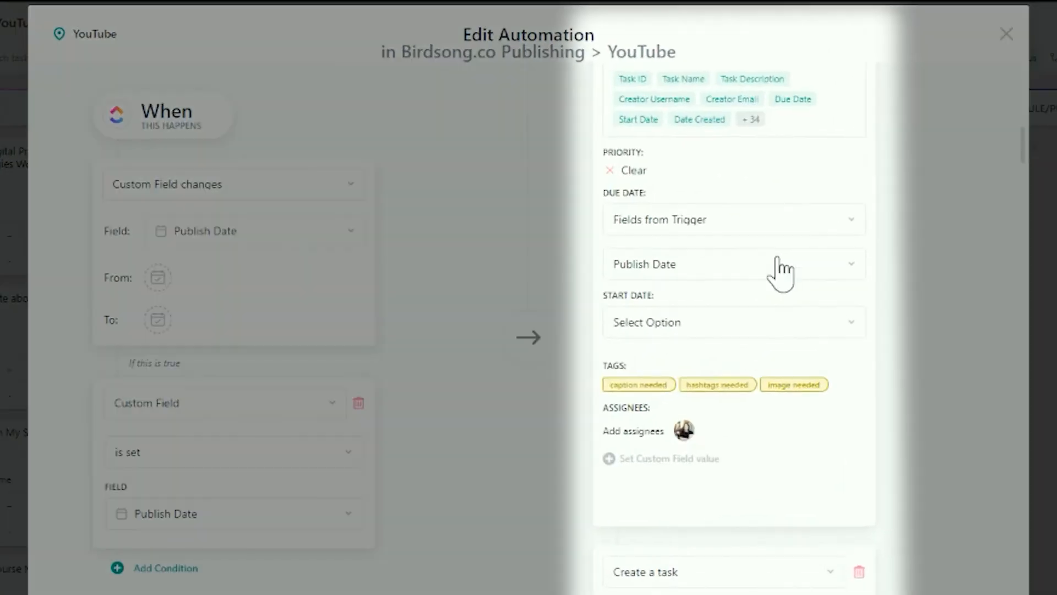
{"action": "scroll", "coordinate": [788, 255], "scroll_direction": "down", "scroll_amount": 1}
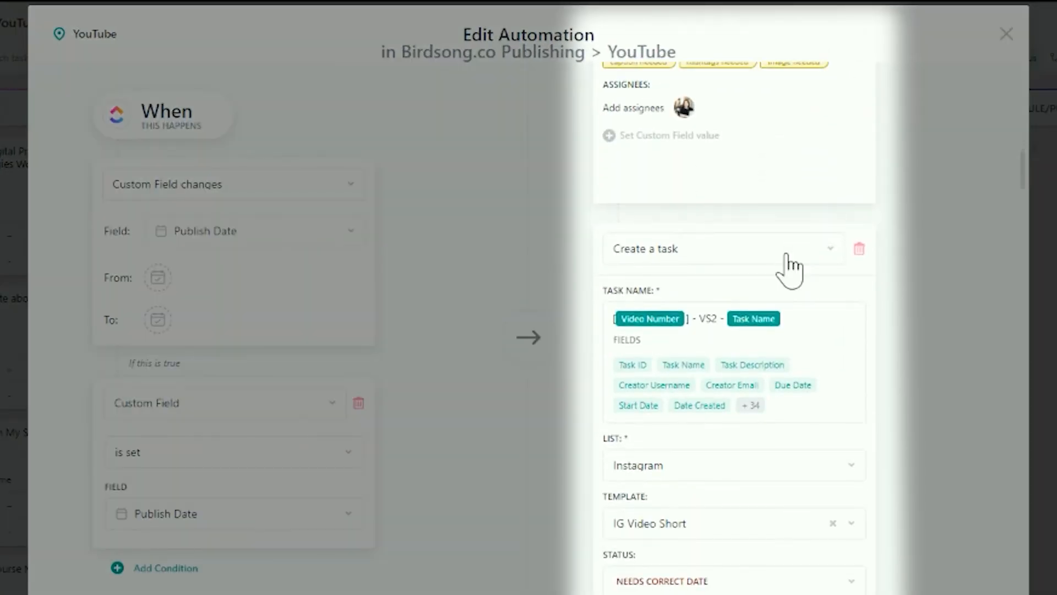
{"action": "scroll", "coordinate": [751, 275], "scroll_direction": "down", "scroll_amount": 7}
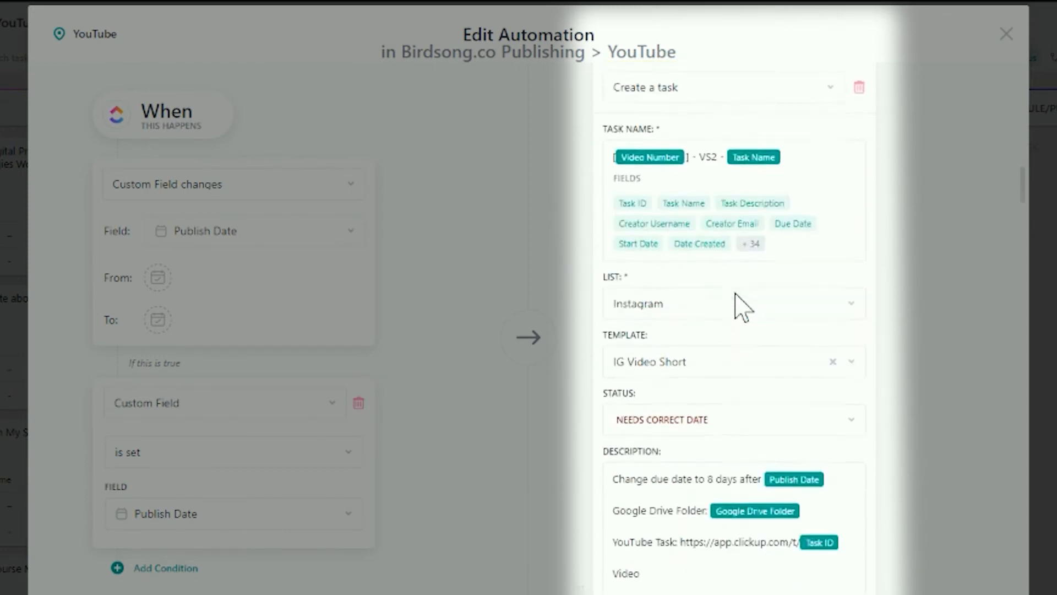
{"action": "scroll", "coordinate": [732, 426], "scroll_direction": "down", "scroll_amount": 1}
{"action": "scroll", "coordinate": [728, 422], "scroll_direction": "up", "scroll_amount": 1}
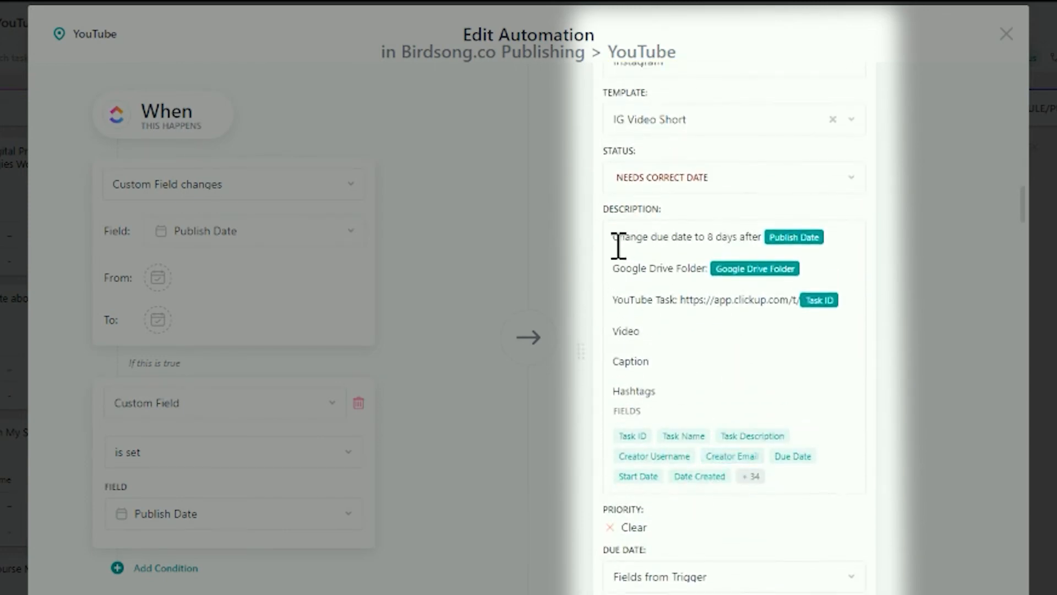
Highlight the due date instruction, Google Drive Folder label and YouTube task link in the VS2 action's description.
{"action": "left_click_drag", "start_coordinate": [689, 236], "coordinate": [741, 237]}
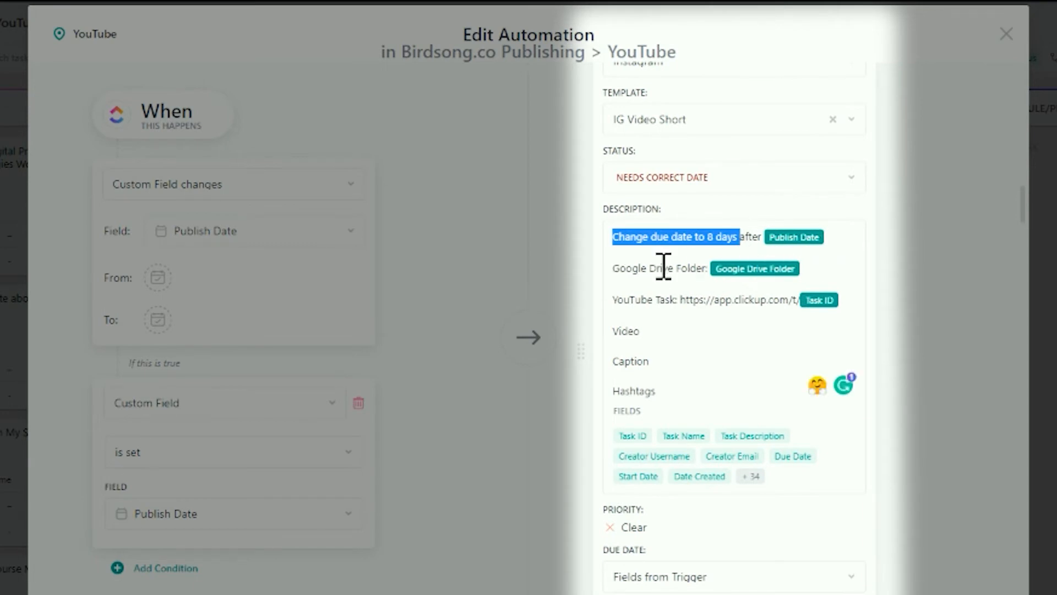
{"action": "left_click_drag", "start_coordinate": [621, 268], "coordinate": [697, 270]}
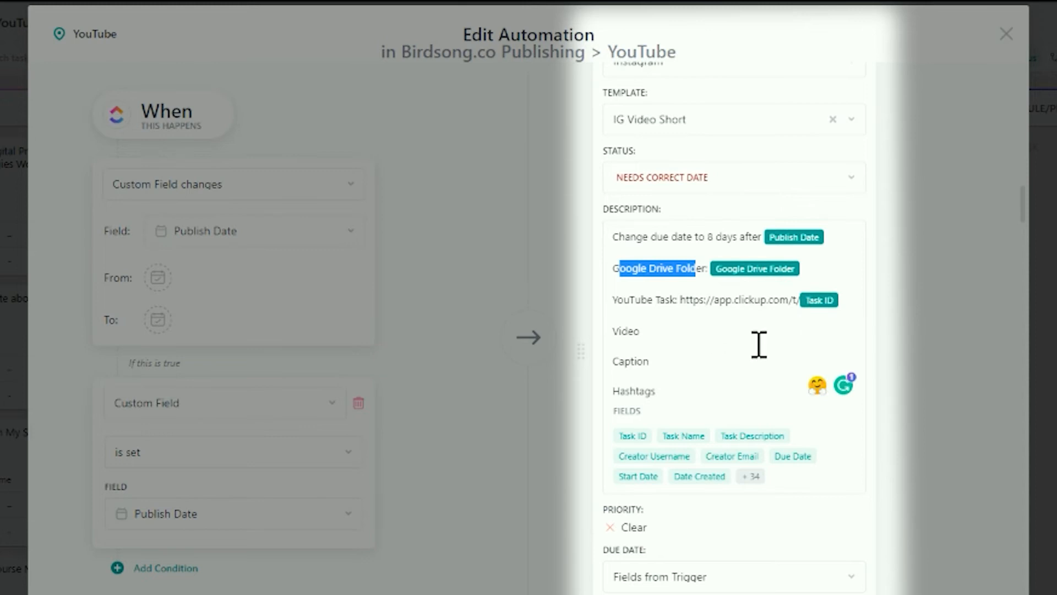
{"action": "left_click_drag", "start_coordinate": [683, 302], "coordinate": [786, 319]}
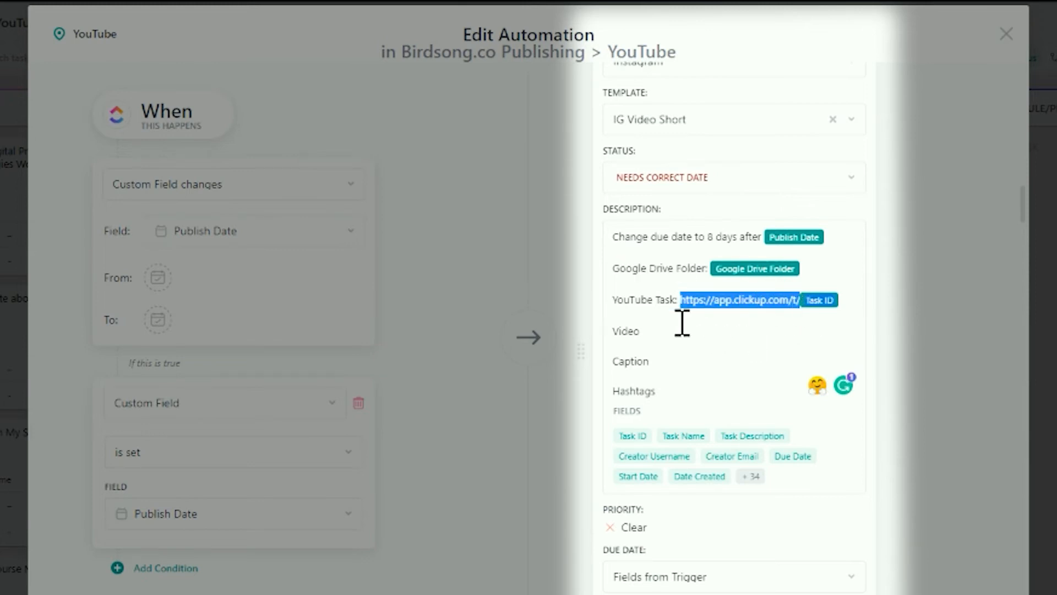
{"action": "left_click", "coordinate": [638, 334]}
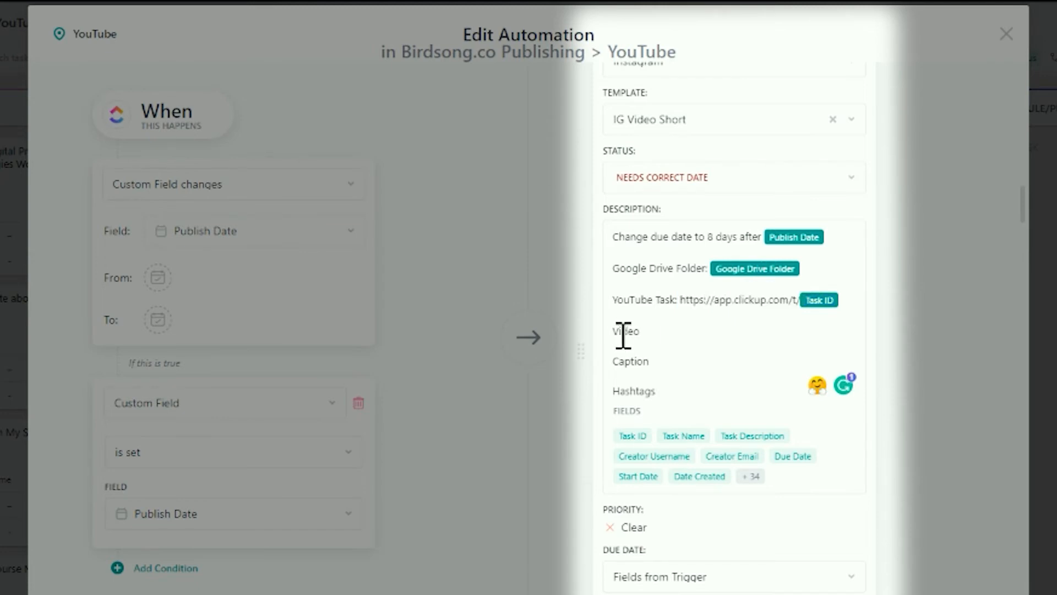
{"action": "left_click", "coordinate": [646, 391]}
Review the VS2 action's priority, due date, start date, tags and assignee settings.
{"action": "scroll", "coordinate": [643, 310], "scroll_direction": "up", "scroll_amount": 1}
{"action": "scroll", "coordinate": [649, 262], "scroll_direction": "down", "scroll_amount": 4}
{"action": "scroll", "coordinate": [711, 209], "scroll_direction": "up", "scroll_amount": 2}
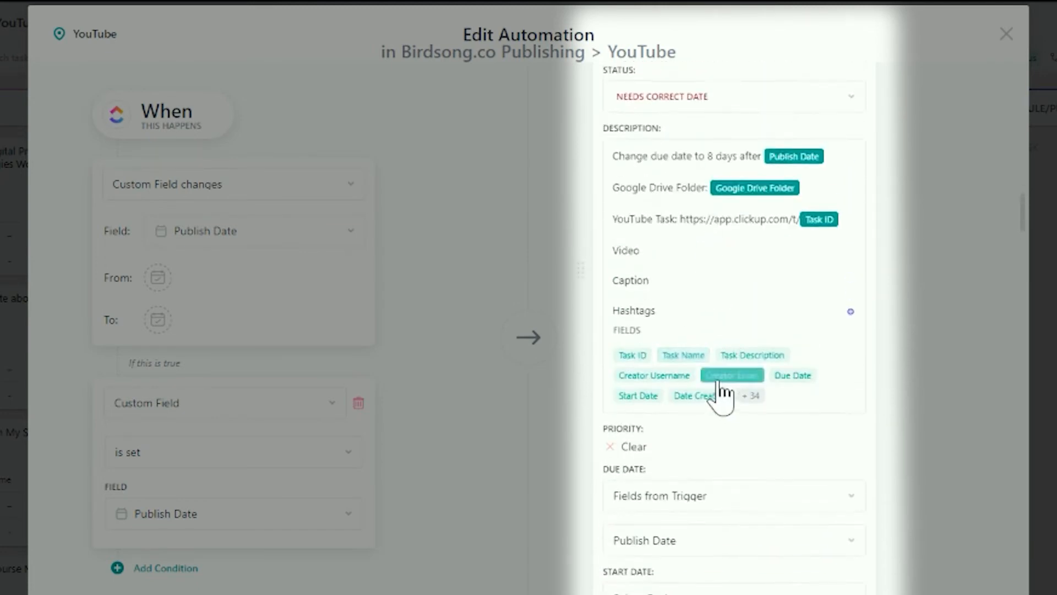
{"action": "scroll", "coordinate": [697, 276], "scroll_direction": "down", "scroll_amount": 4}
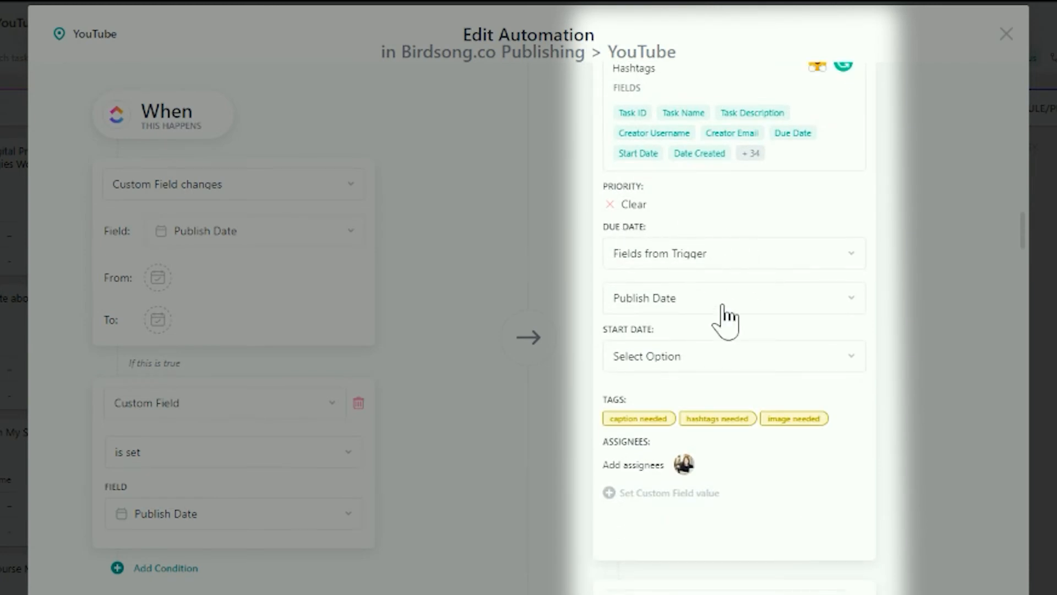
{"action": "scroll", "coordinate": [721, 335], "scroll_direction": "down", "scroll_amount": 1}
{"action": "scroll", "coordinate": [768, 303], "scroll_direction": "down", "scroll_amount": 1}
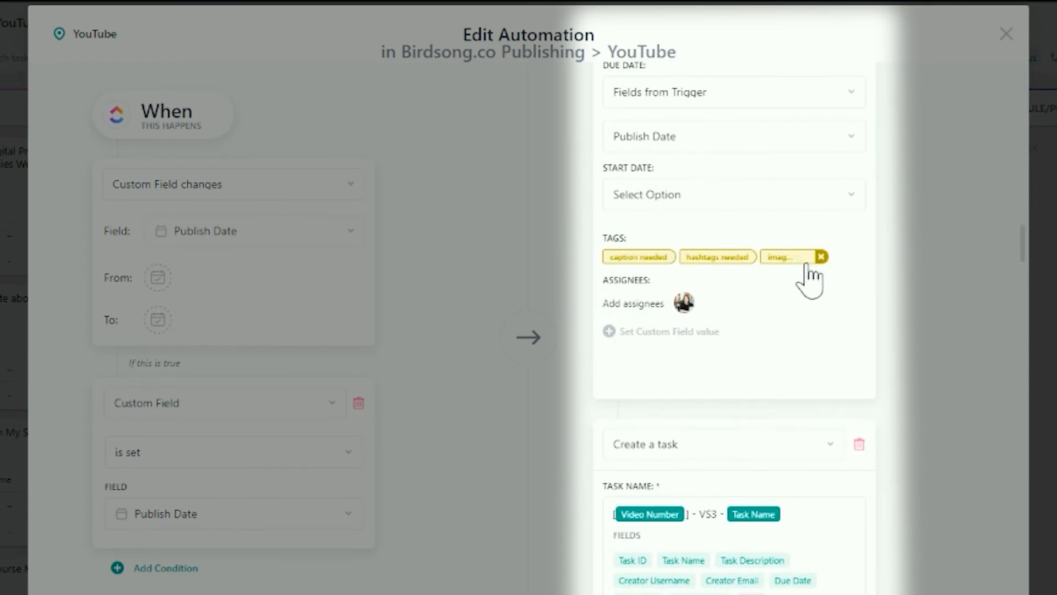
Review the VS3 task action's description and the Blog Post task action's list, template, status, description and UTM Builder Spreadsheet field.
{"action": "scroll", "coordinate": [755, 284], "scroll_direction": "down", "scroll_amount": 7}
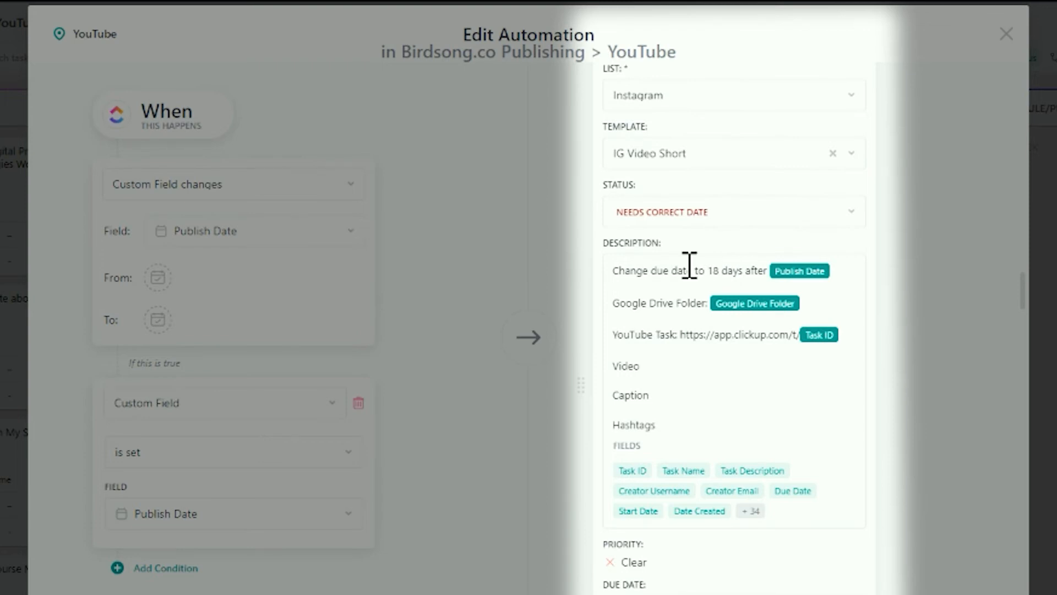
{"action": "scroll", "coordinate": [724, 281], "scroll_direction": "down", "scroll_amount": 3}
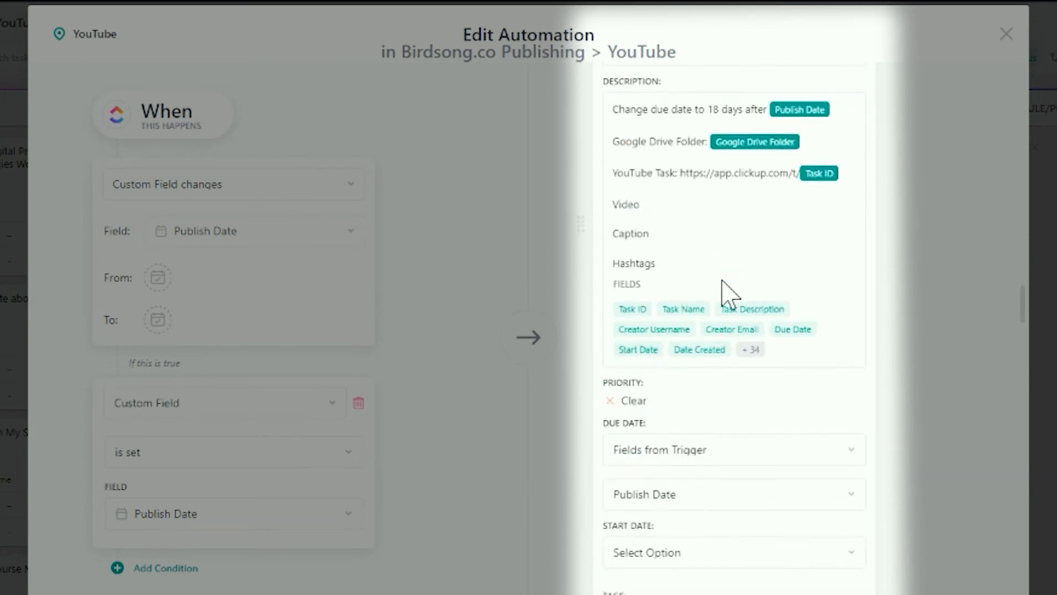
{"action": "scroll", "coordinate": [725, 295], "scroll_direction": "down", "scroll_amount": 10}
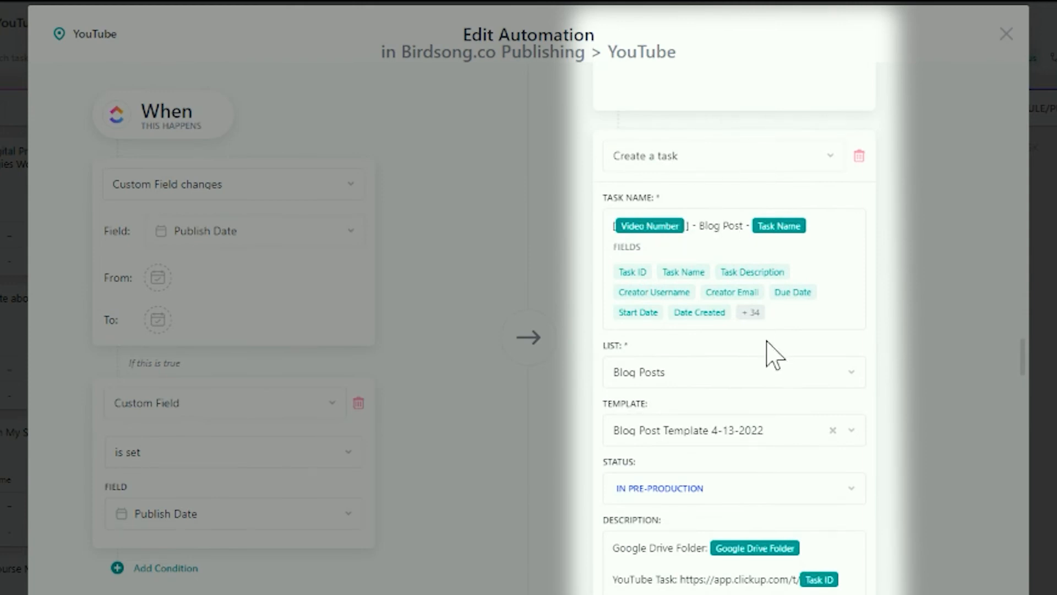
{"action": "scroll", "coordinate": [732, 311], "scroll_direction": "down", "scroll_amount": 3}
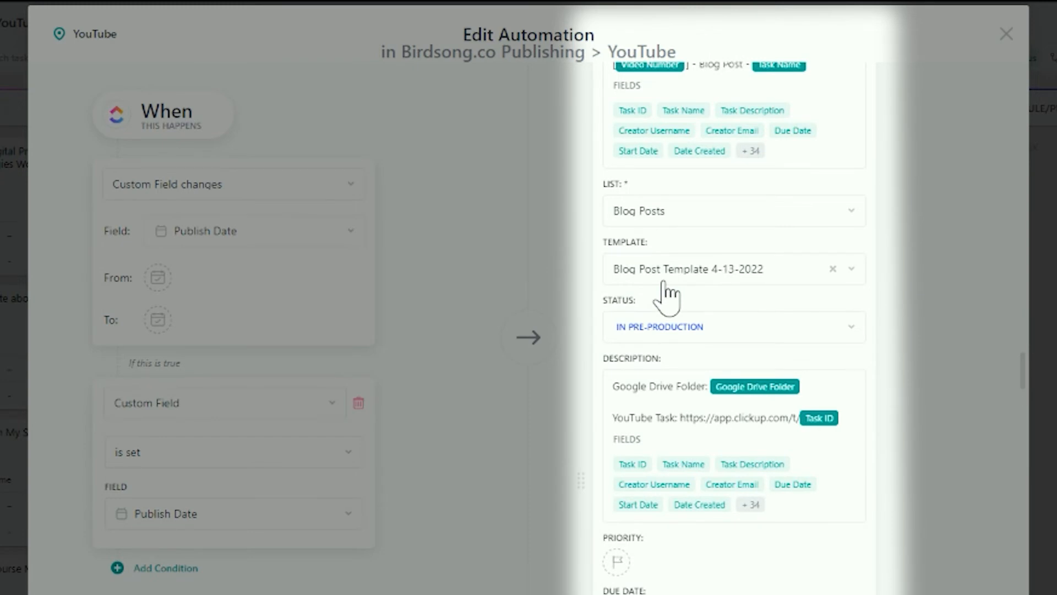
{"action": "scroll", "coordinate": [677, 314], "scroll_direction": "down", "scroll_amount": 2}
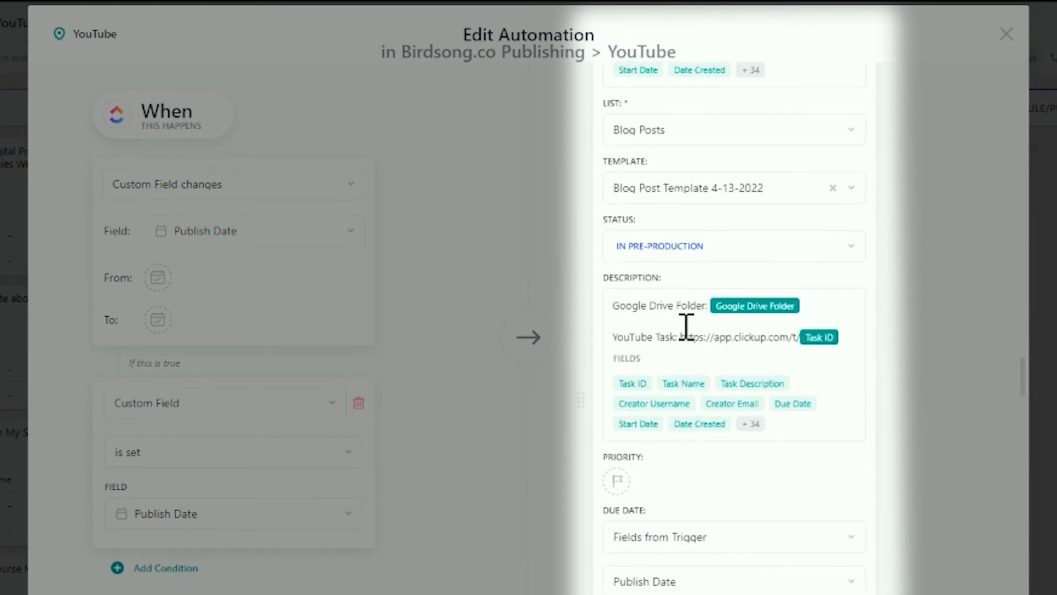
{"action": "scroll", "coordinate": [771, 323], "scroll_direction": "down", "scroll_amount": 10}
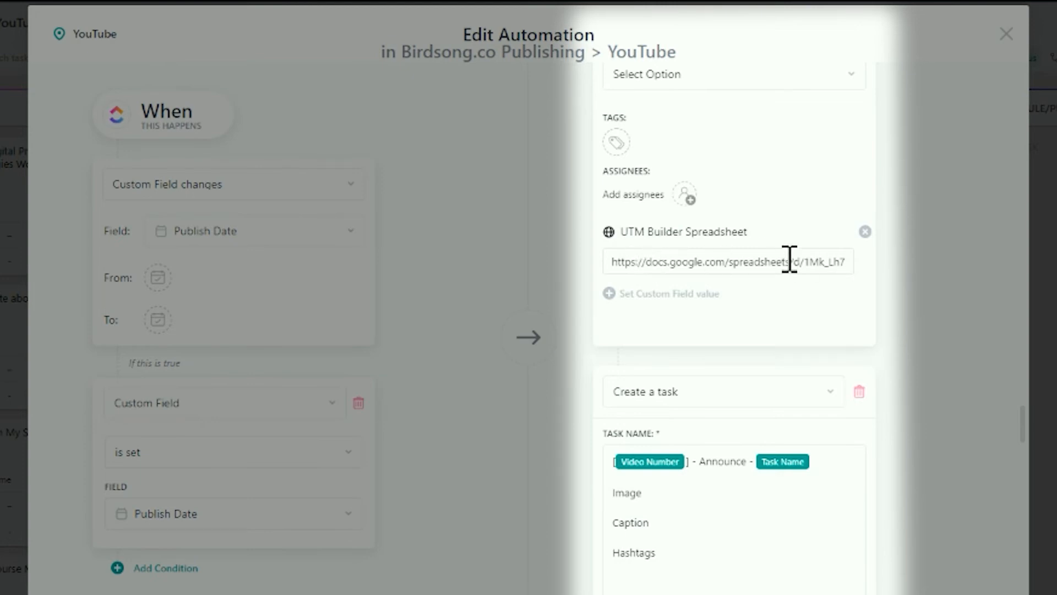
Review the Announce task action's task name, list, template, description, due date and tags.
{"action": "scroll", "coordinate": [752, 289], "scroll_direction": "down", "scroll_amount": 5}
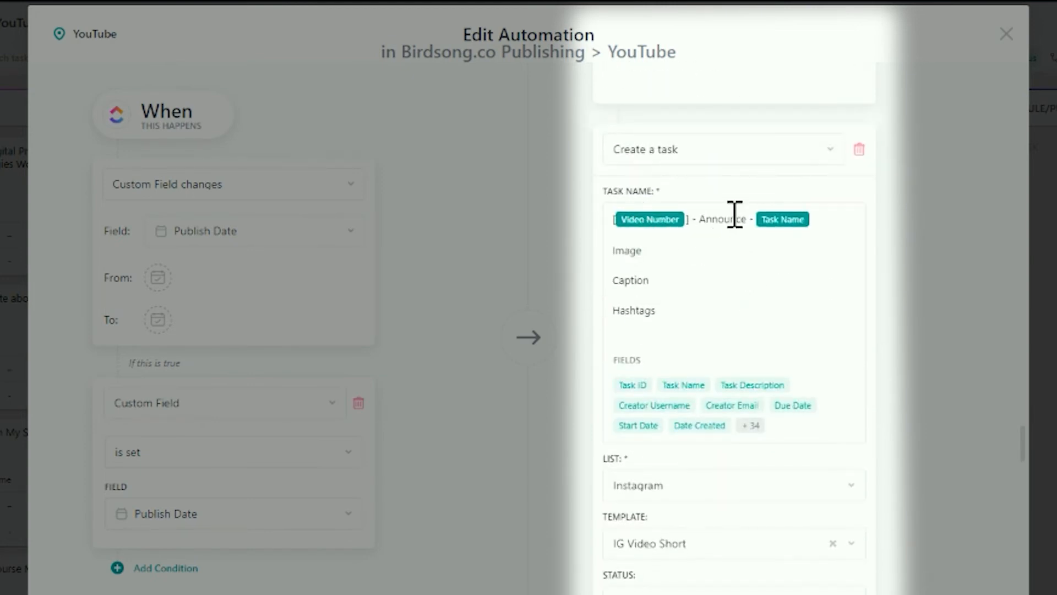
{"action": "scroll", "coordinate": [692, 337], "scroll_direction": "down", "scroll_amount": 12}
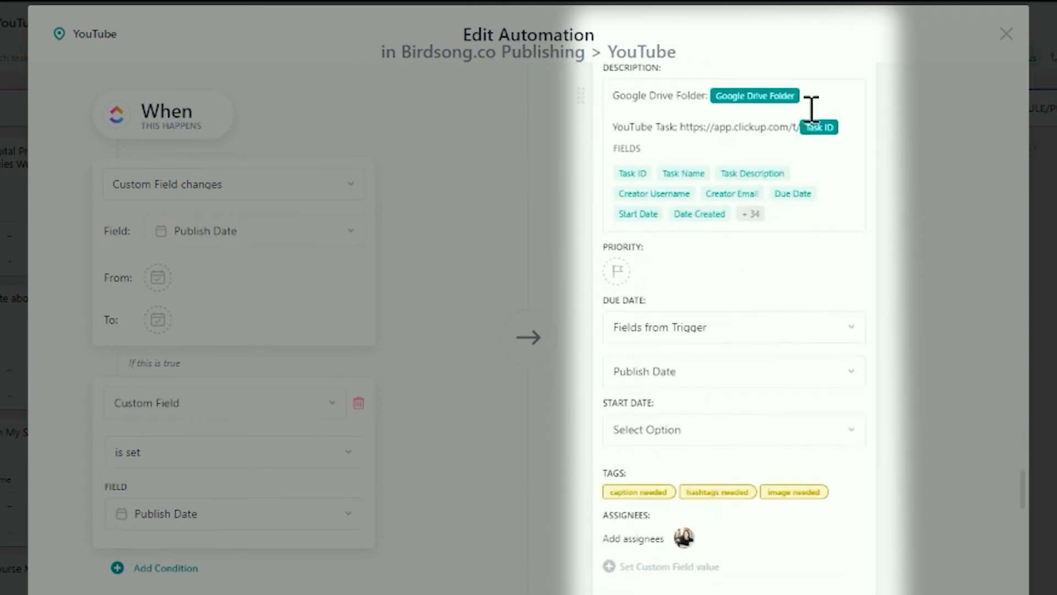
{"action": "scroll", "coordinate": [793, 127], "scroll_direction": "up", "scroll_amount": 2}
Review the Quote task action's name and settings, highlight its due date instruction in the description, and close the automation unsaved.
{"action": "scroll", "coordinate": [782, 146], "scroll_direction": "down", "scroll_amount": 12}
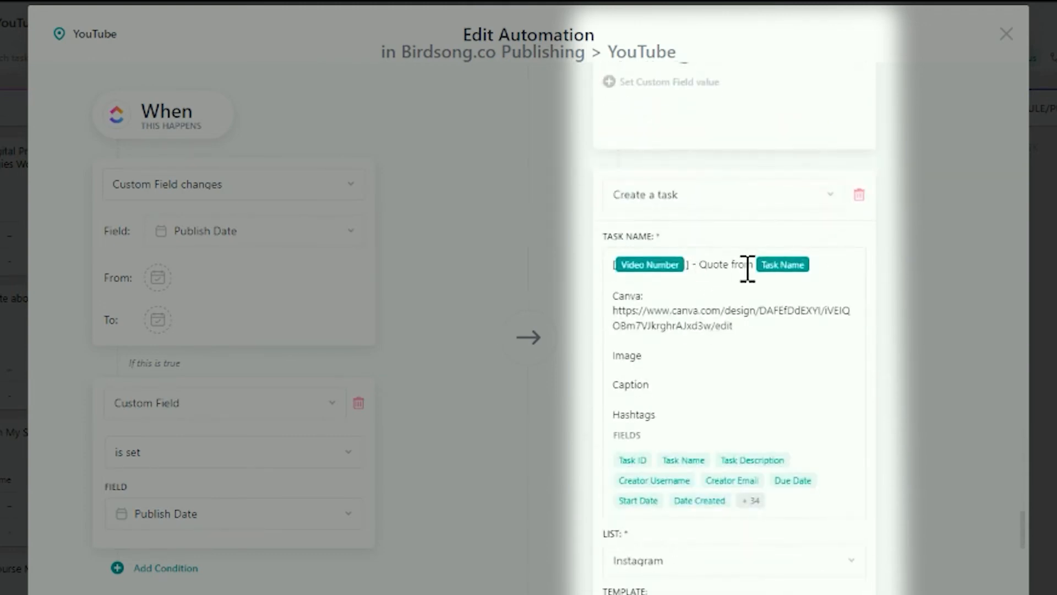
{"action": "scroll", "coordinate": [747, 268], "scroll_direction": "down", "scroll_amount": 15}
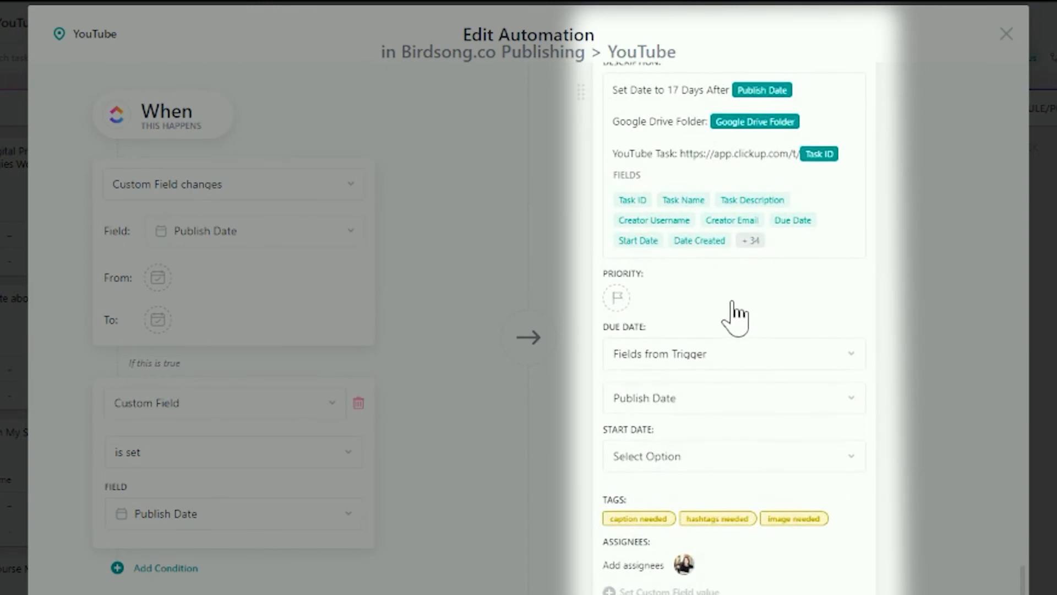
{"action": "scroll", "coordinate": [736, 317], "scroll_direction": "up", "scroll_amount": 4}
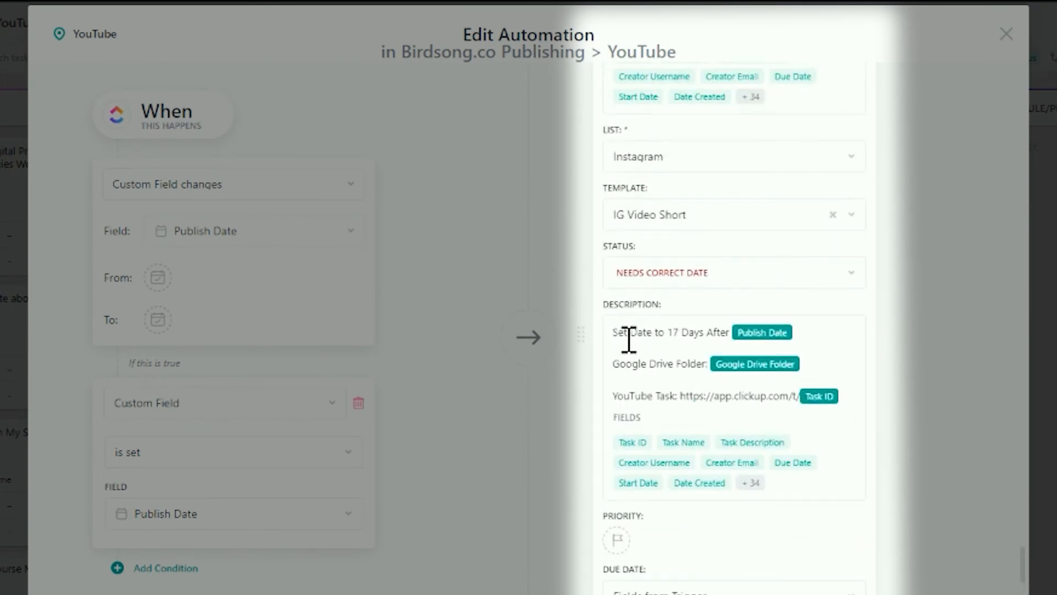
{"action": "left_click_drag", "start_coordinate": [629, 340], "coordinate": [746, 354]}
{"action": "scroll", "coordinate": [678, 338], "scroll_direction": "down", "scroll_amount": 5}
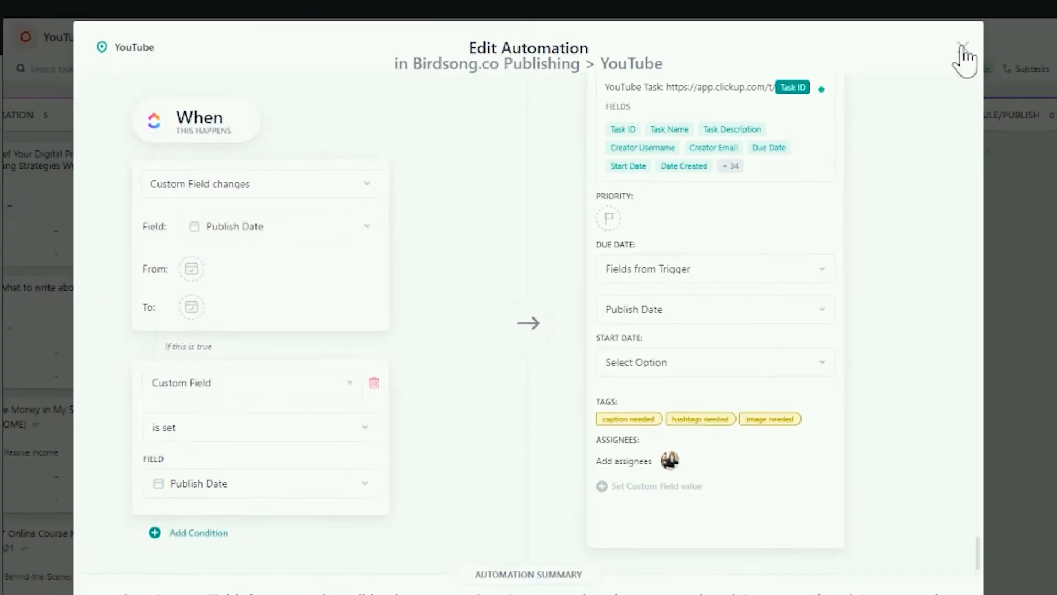
{"action": "left_click", "coordinate": [1007, 34]}
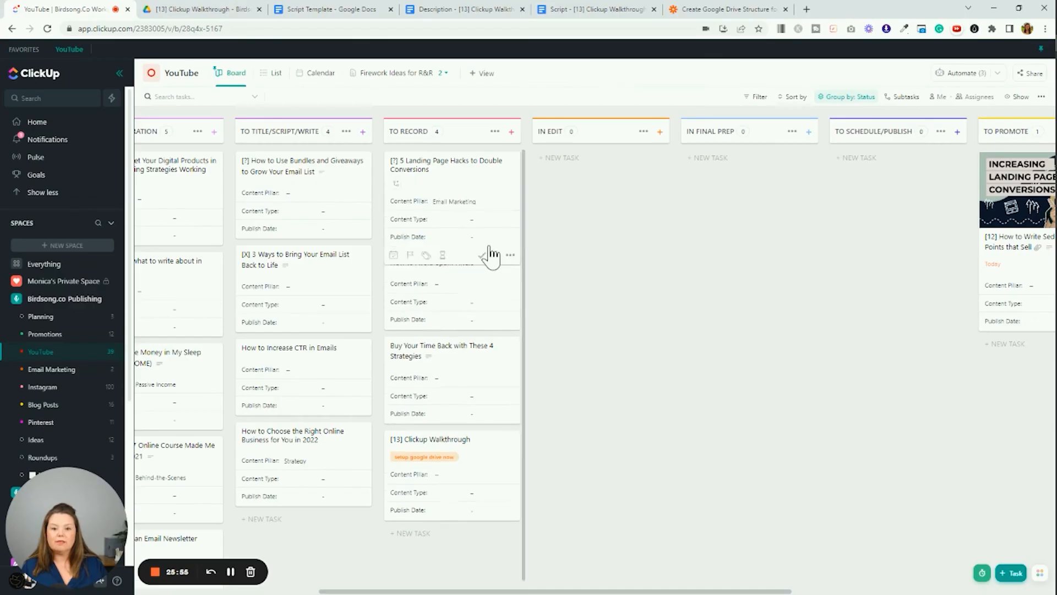
Open the YouTube list's active automations for an overview and close the list of automations.
{"action": "left_click", "coordinate": [965, 73]}
{"action": "left_click", "coordinate": [994, 106]}
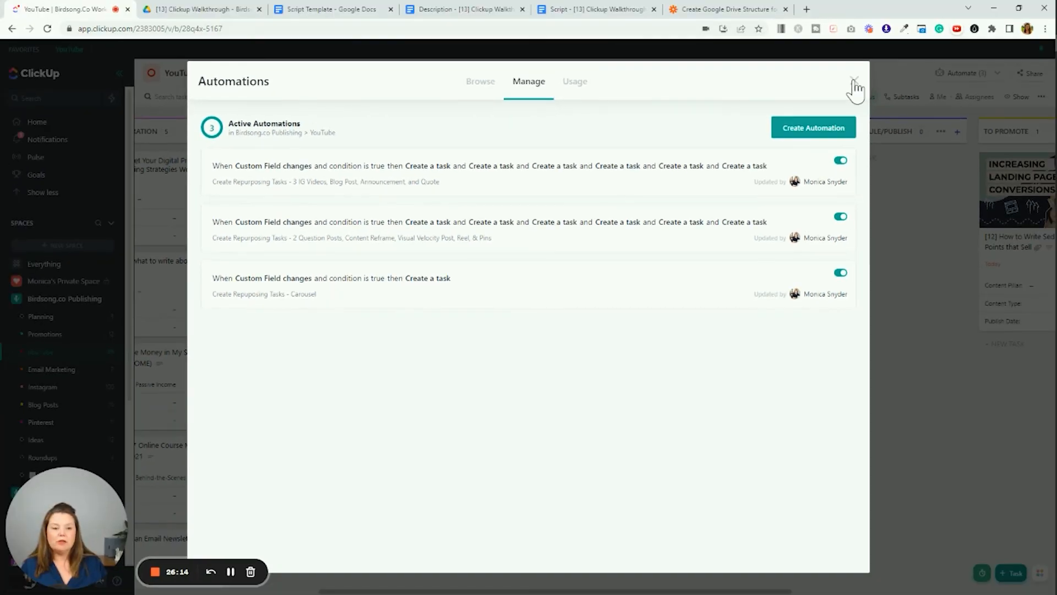
{"action": "left_click", "coordinate": [962, 9]}
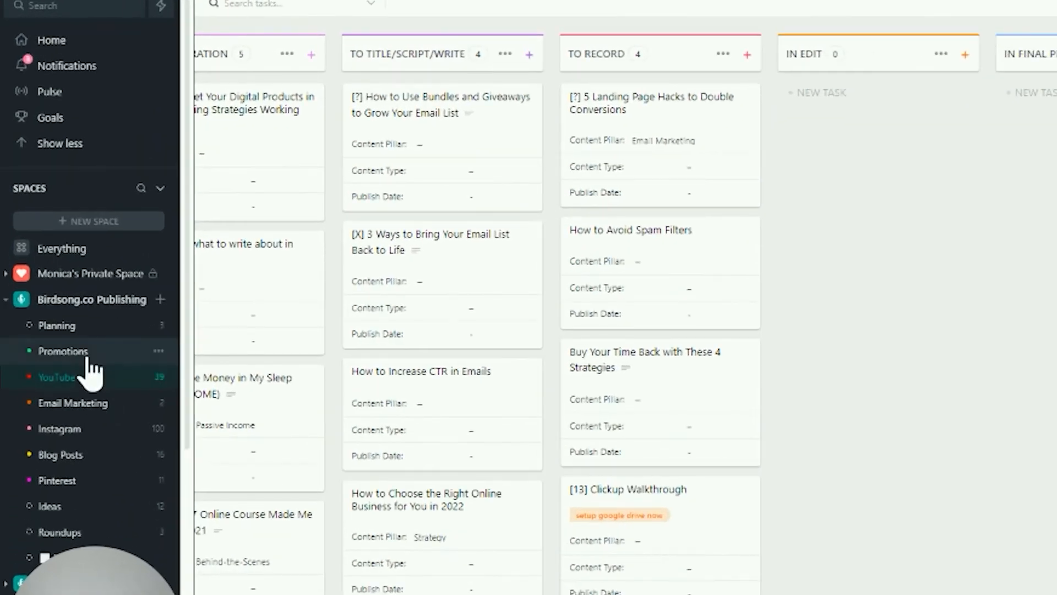
Open the Instagram list and view its tasks as a status-grouped list and as a board.
{"action": "left_click", "coordinate": [57, 432]}
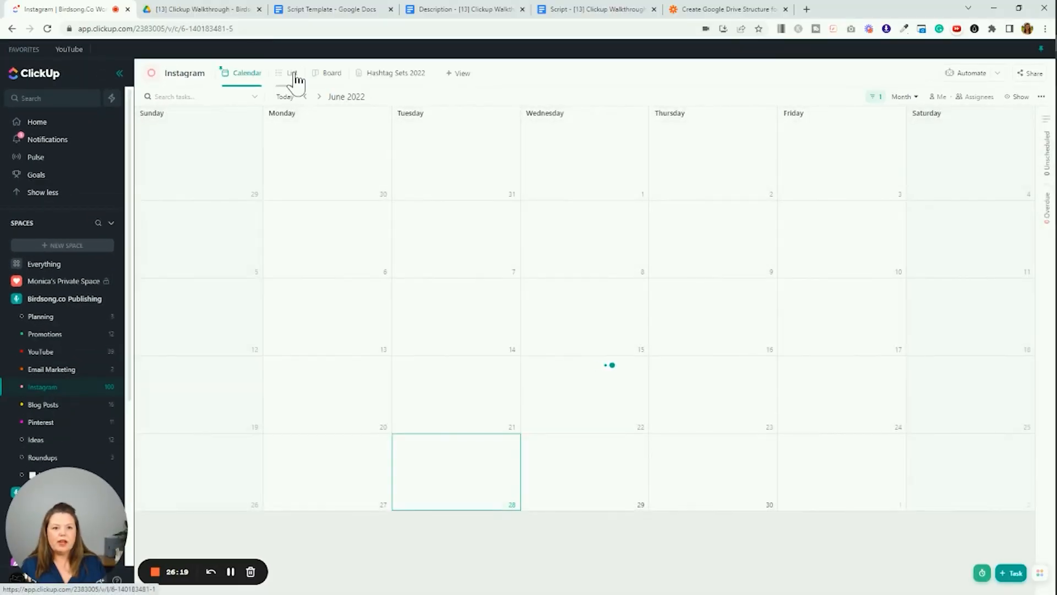
{"action": "left_click", "coordinate": [293, 77]}
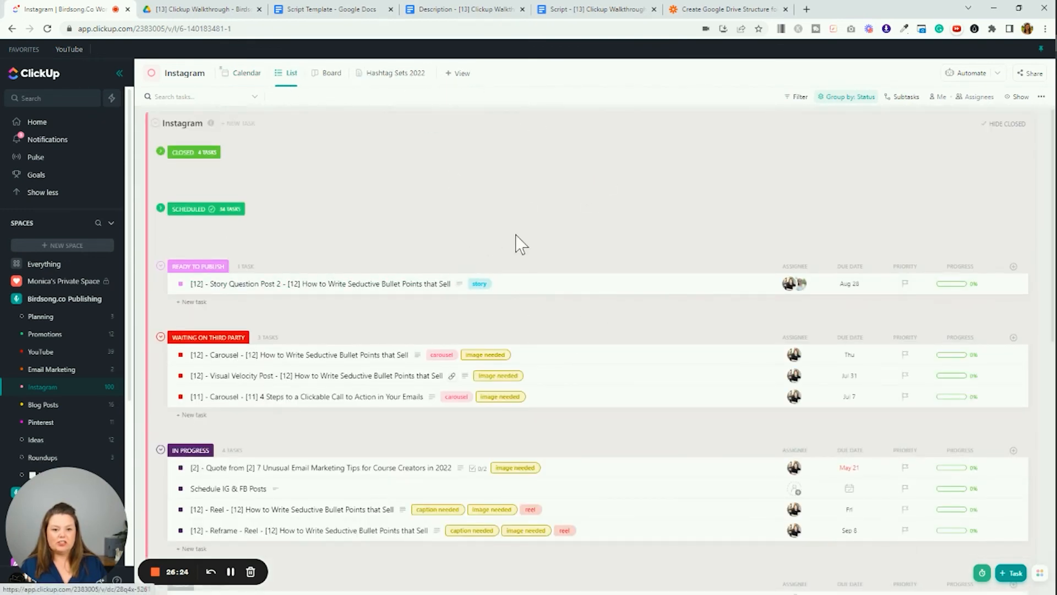
{"action": "scroll", "coordinate": [517, 243], "scroll_direction": "down", "scroll_amount": 1}
{"action": "scroll", "coordinate": [535, 218], "scroll_direction": "up", "scroll_amount": 1}
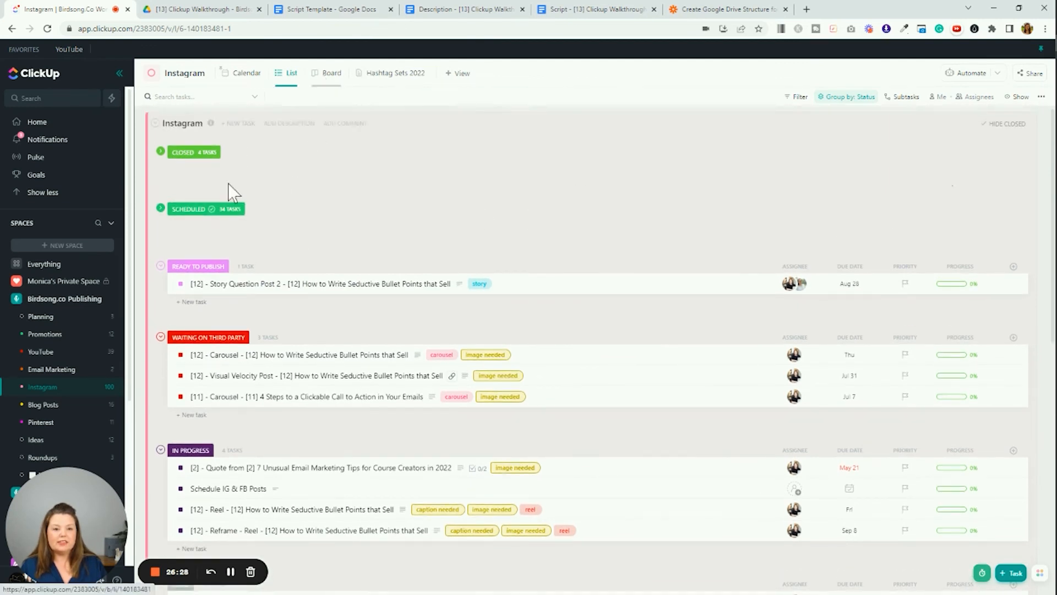
{"action": "left_click", "coordinate": [328, 77]}
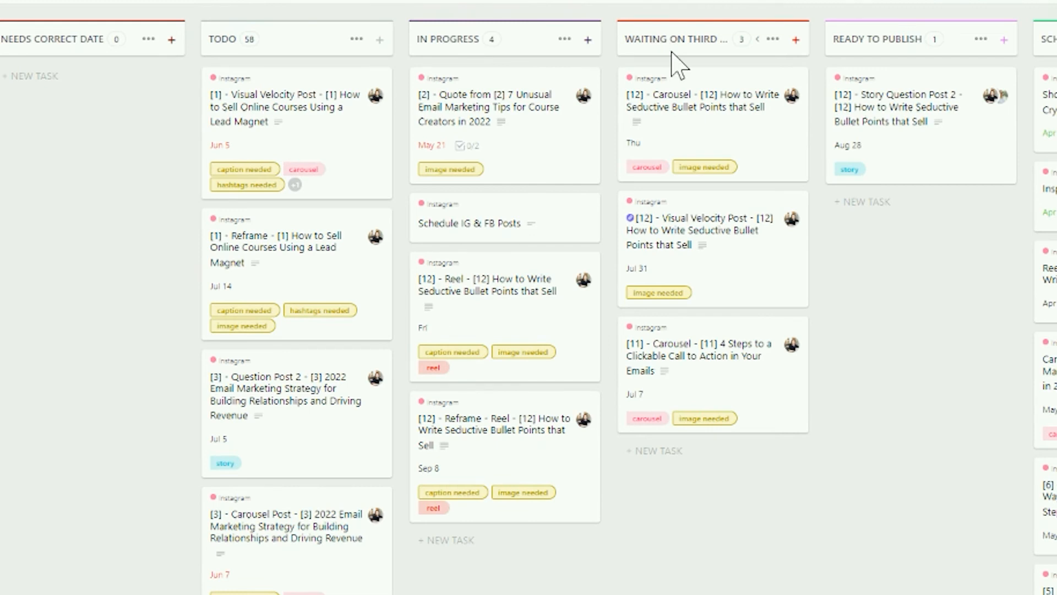
Look across the Instagram board's status columns through Scheduled and Closed, and return to the first columns.
{"action": "scroll", "coordinate": [868, 43], "scroll_direction": "right", "scroll_amount": 5}
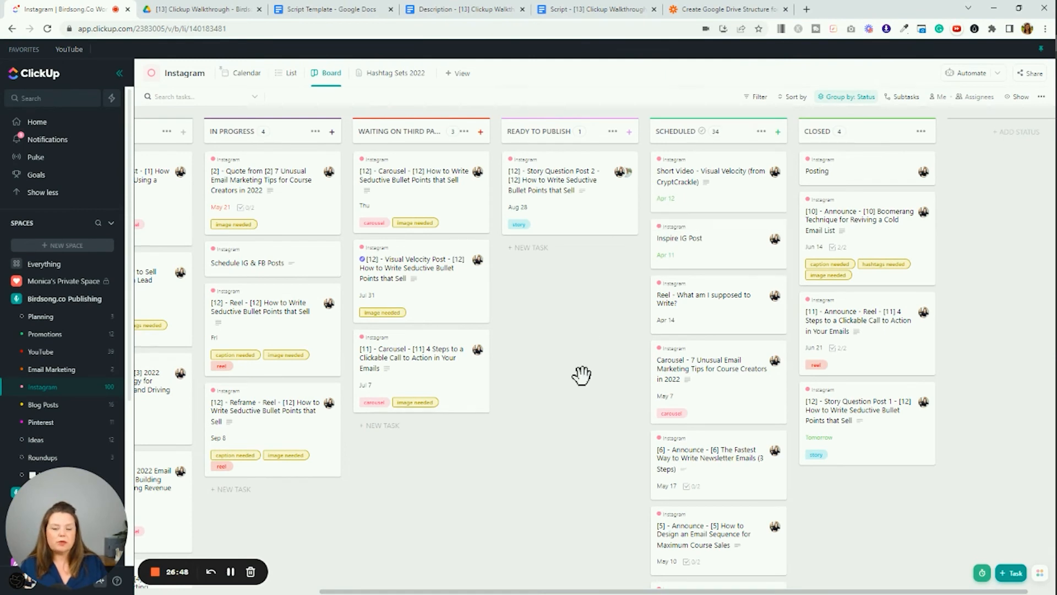
{"action": "left_click_drag", "start_coordinate": [602, 345], "coordinate": [841, 345]}
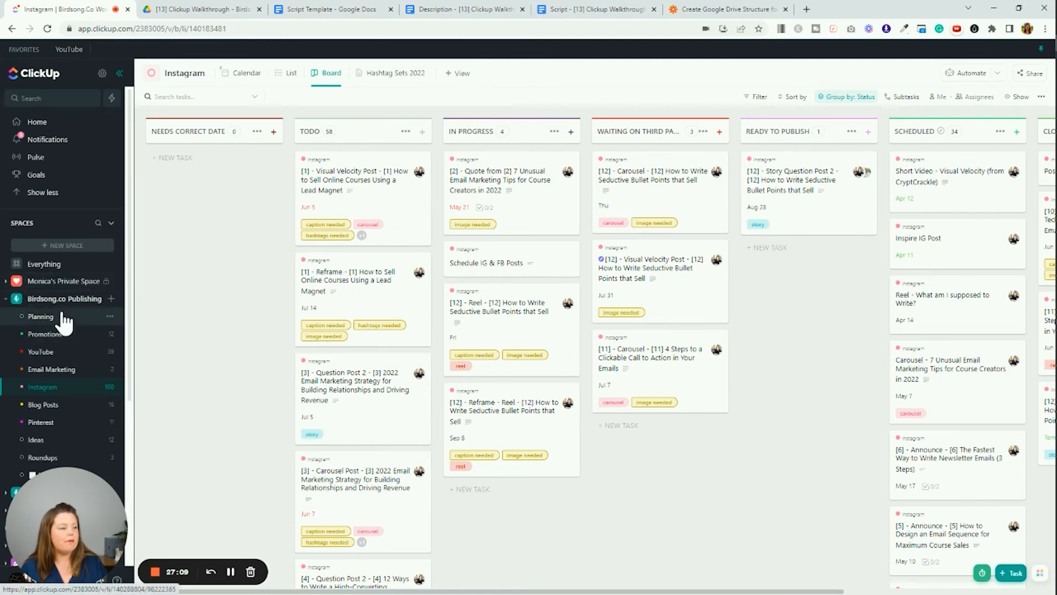
Open the [13] Clickup Walkthrough task from the YouTube board and remove its "setup google drive now" tag.
{"action": "left_click", "coordinate": [42, 352]}
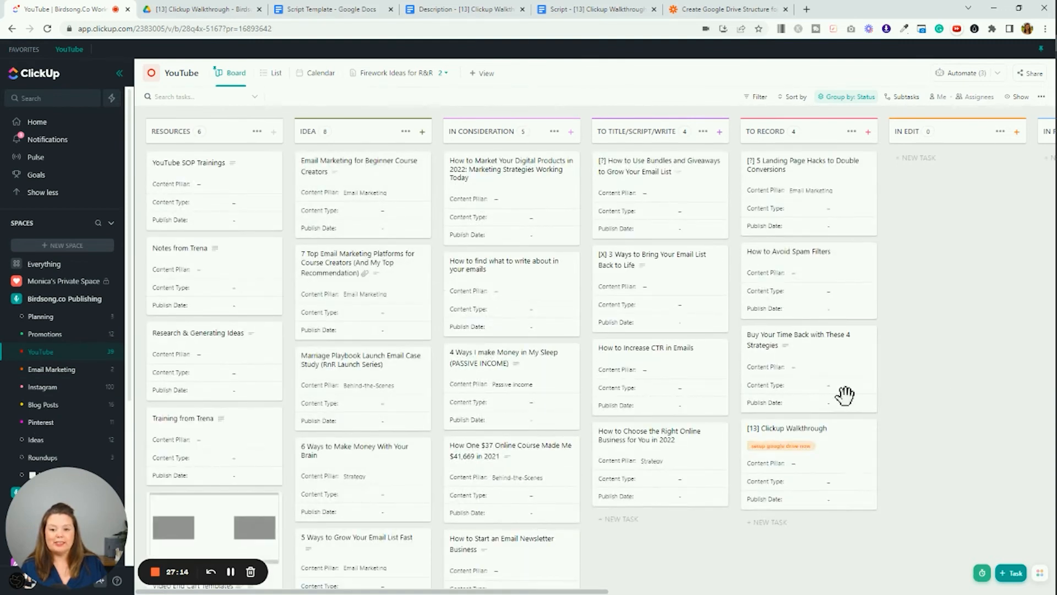
{"action": "scroll", "coordinate": [844, 395], "scroll_direction": "right", "scroll_amount": 3}
{"action": "left_click", "coordinate": [639, 435]}
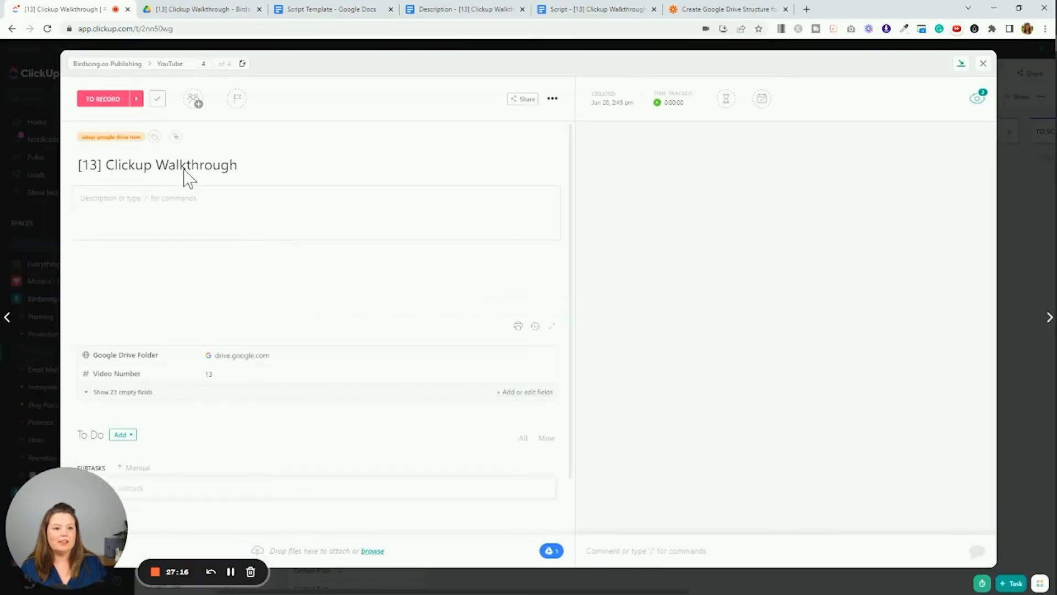
{"action": "left_click", "coordinate": [140, 137]}
Reveal the task's empty fields, set Publish Date to July 5, 2022, and close the task.
{"action": "scroll", "coordinate": [138, 411], "scroll_direction": "down", "scroll_amount": 1}
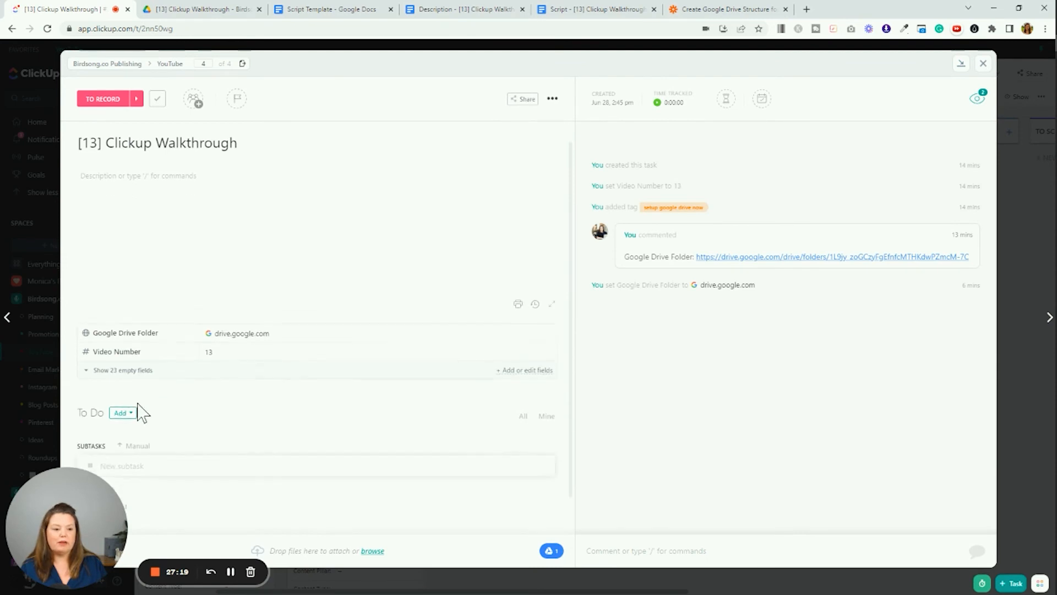
{"action": "left_click", "coordinate": [124, 368]}
{"action": "scroll", "coordinate": [325, 412], "scroll_direction": "down", "scroll_amount": 5}
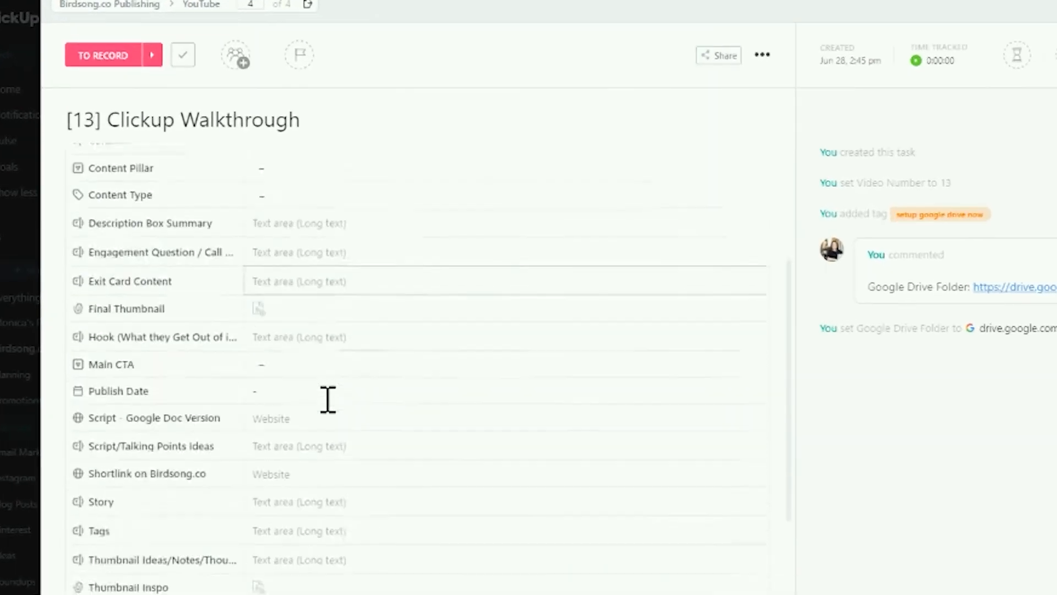
{"action": "left_click", "coordinate": [284, 357]}
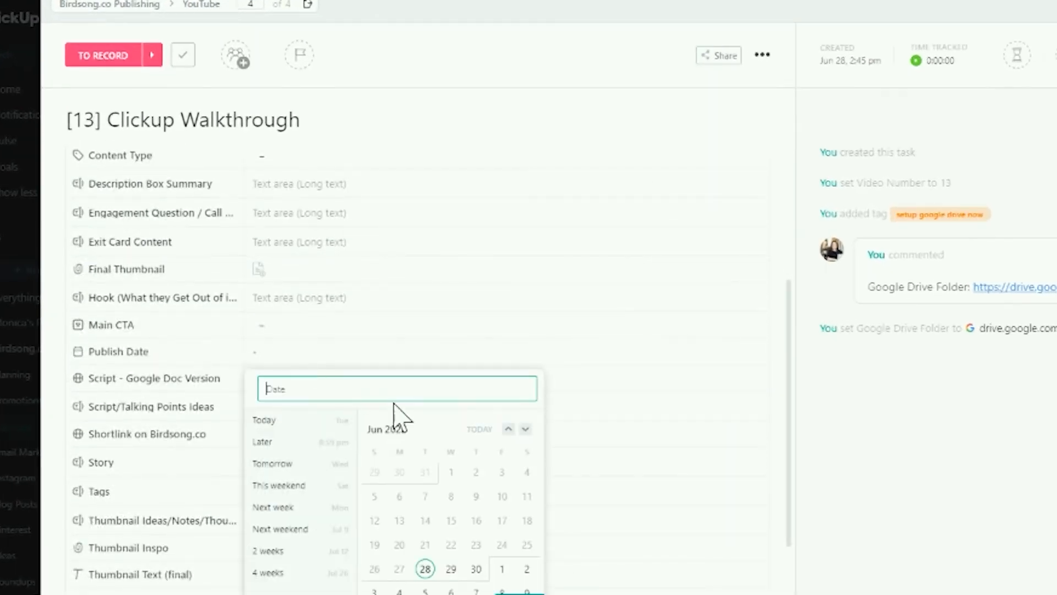
{"action": "scroll", "coordinate": [424, 551], "scroll_direction": "down", "scroll_amount": 1}
{"action": "left_click", "coordinate": [425, 557]}
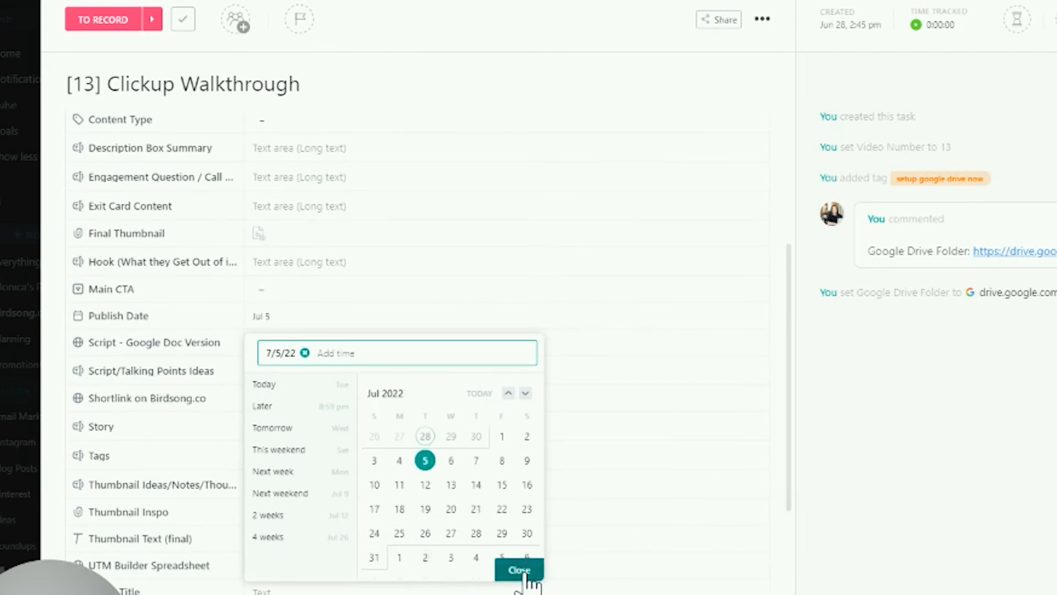
{"action": "left_click", "coordinate": [529, 571]}
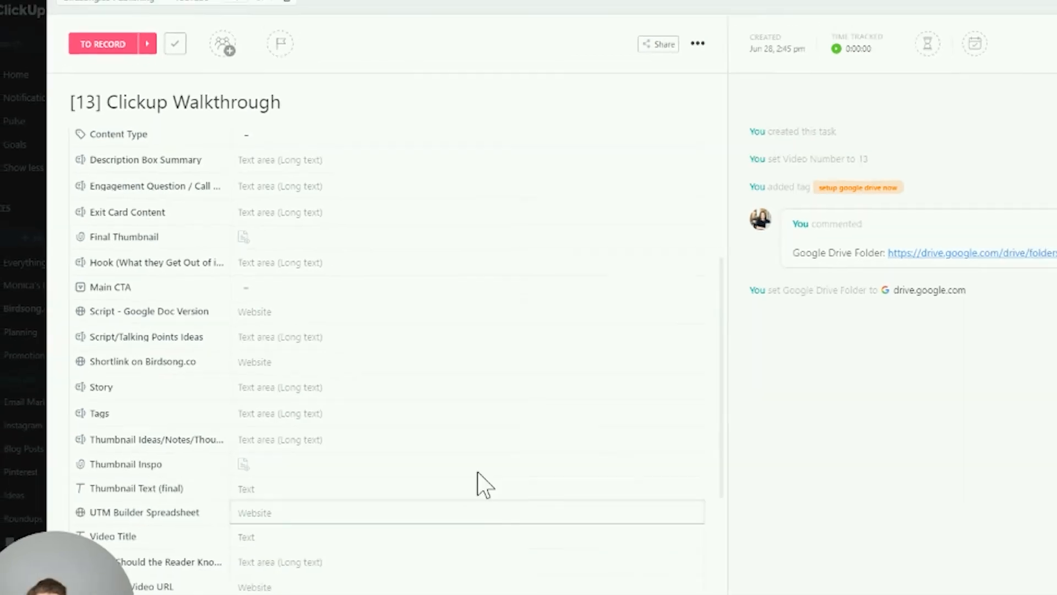
{"action": "left_click", "coordinate": [983, 65]}
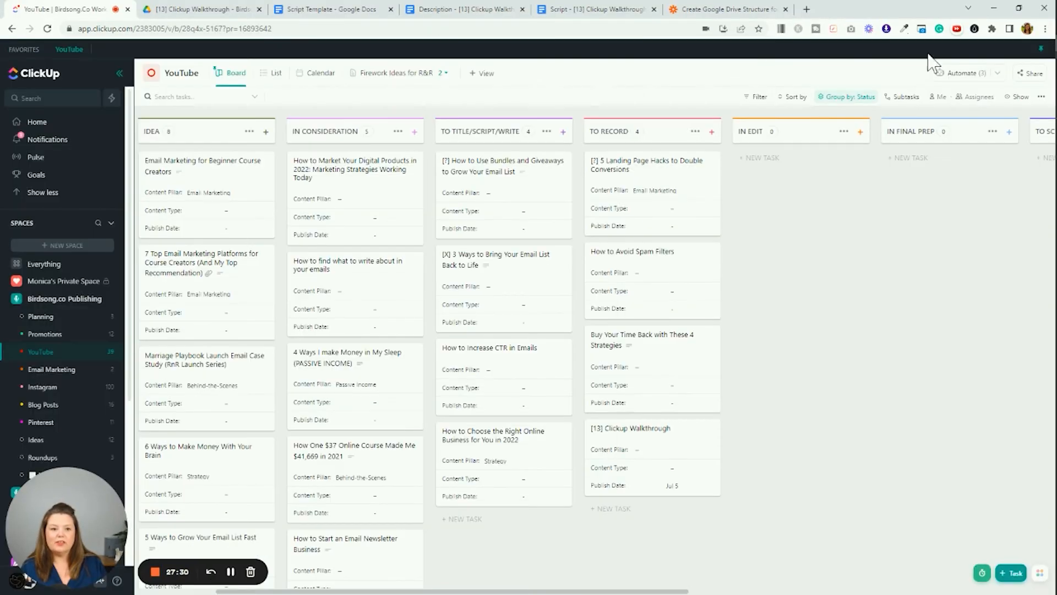
Return to the Instagram list and view its tasks as a board and as a status-grouped list.
{"action": "left_click", "coordinate": [43, 387]}
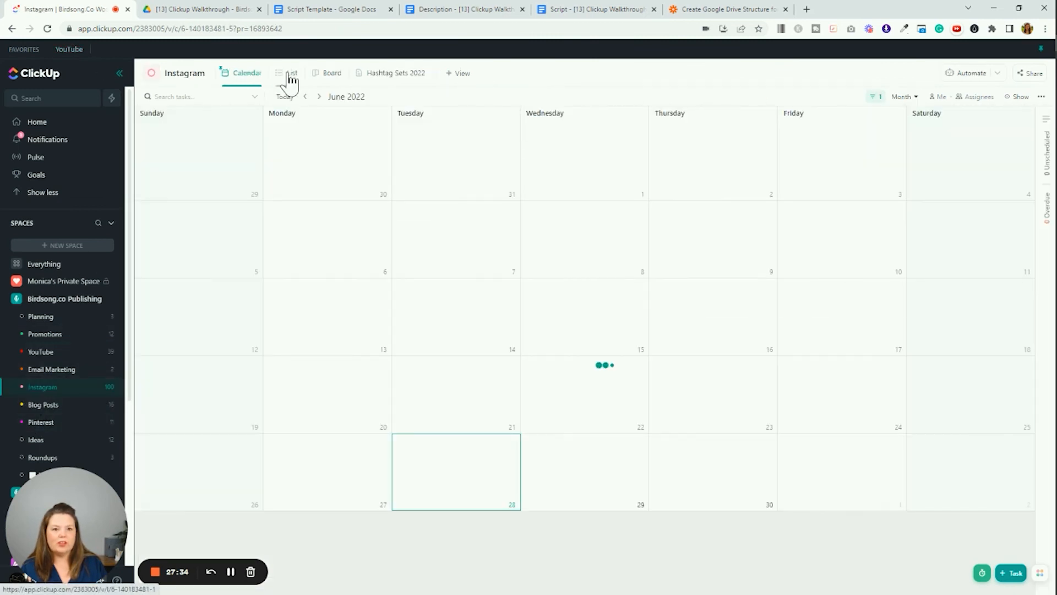
{"action": "left_click", "coordinate": [288, 74]}
{"action": "left_click", "coordinate": [332, 74]}
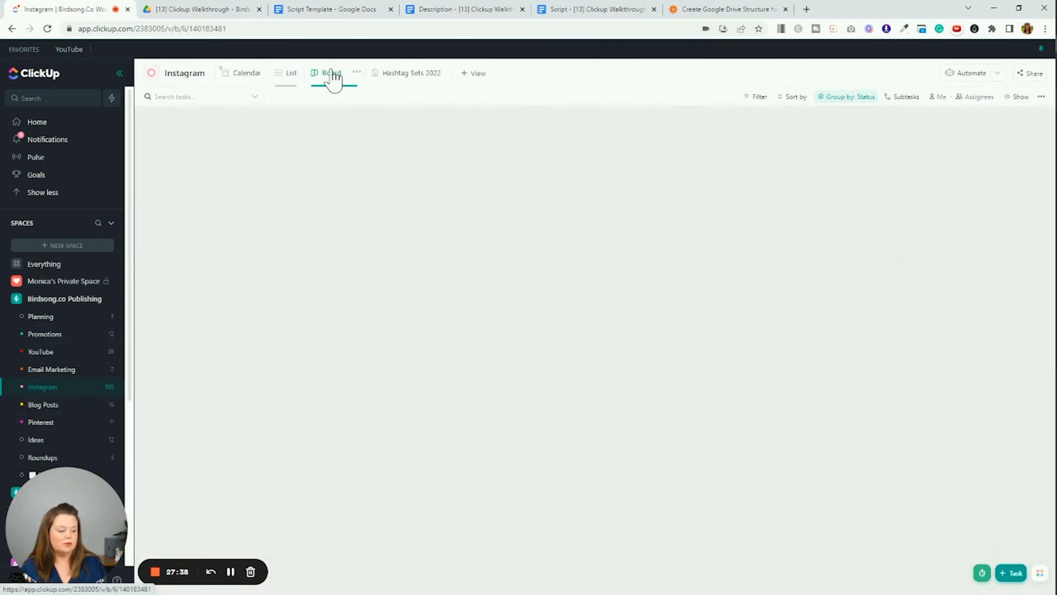
{"action": "left_click", "coordinate": [289, 76]}
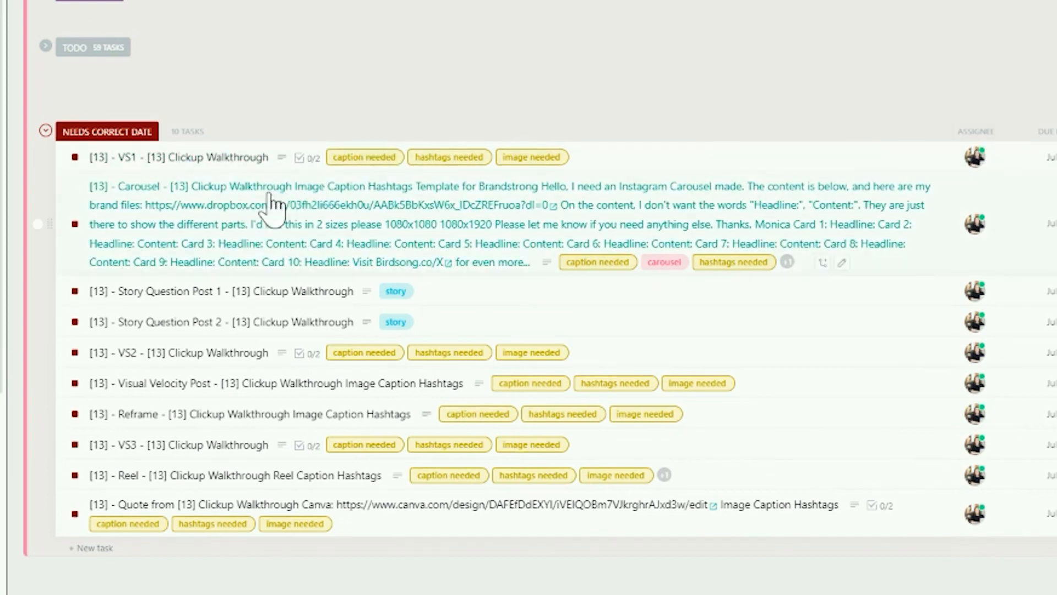
Open the [13] Carousel task under Needs Correct Date, read and highlight its template text through Card 10, and close it.
{"action": "left_click", "coordinate": [368, 224]}
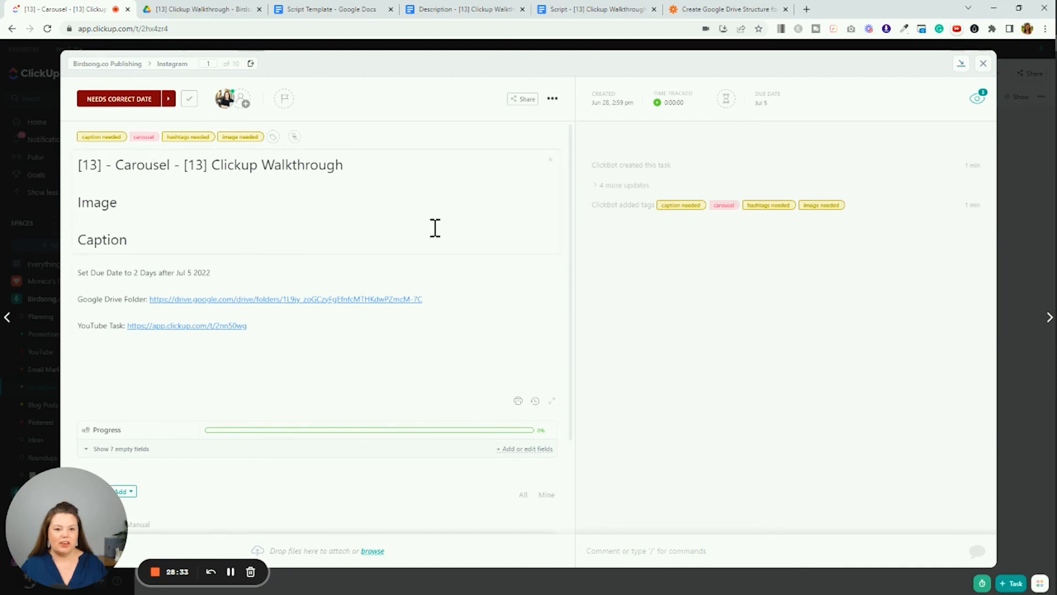
{"action": "scroll", "coordinate": [314, 222], "scroll_direction": "down", "scroll_amount": 6}
{"action": "scroll", "coordinate": [178, 194], "scroll_direction": "up", "scroll_amount": 2}
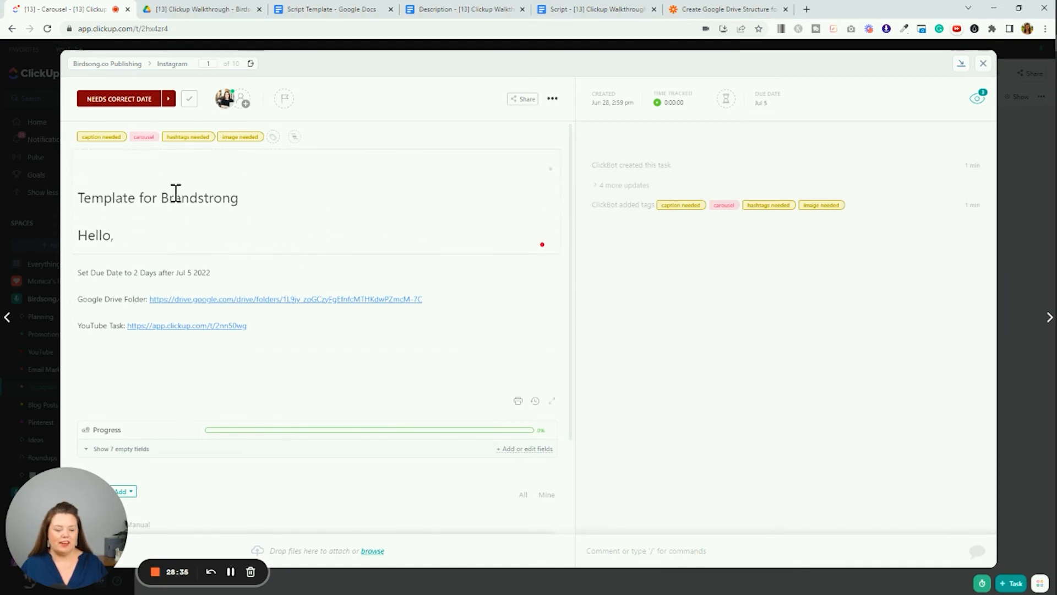
{"action": "scroll", "coordinate": [171, 201], "scroll_direction": "up", "scroll_amount": 1}
{"action": "scroll", "coordinate": [138, 209], "scroll_direction": "down", "scroll_amount": 2}
{"action": "left_click_drag", "start_coordinate": [80, 204], "coordinate": [380, 206]}
{"action": "scroll", "coordinate": [346, 222], "scroll_direction": "down", "scroll_amount": 3}
{"action": "scroll", "coordinate": [394, 186], "scroll_direction": "down", "scroll_amount": 10}
{"action": "scroll", "coordinate": [380, 206], "scroll_direction": "down", "scroll_amount": 5}
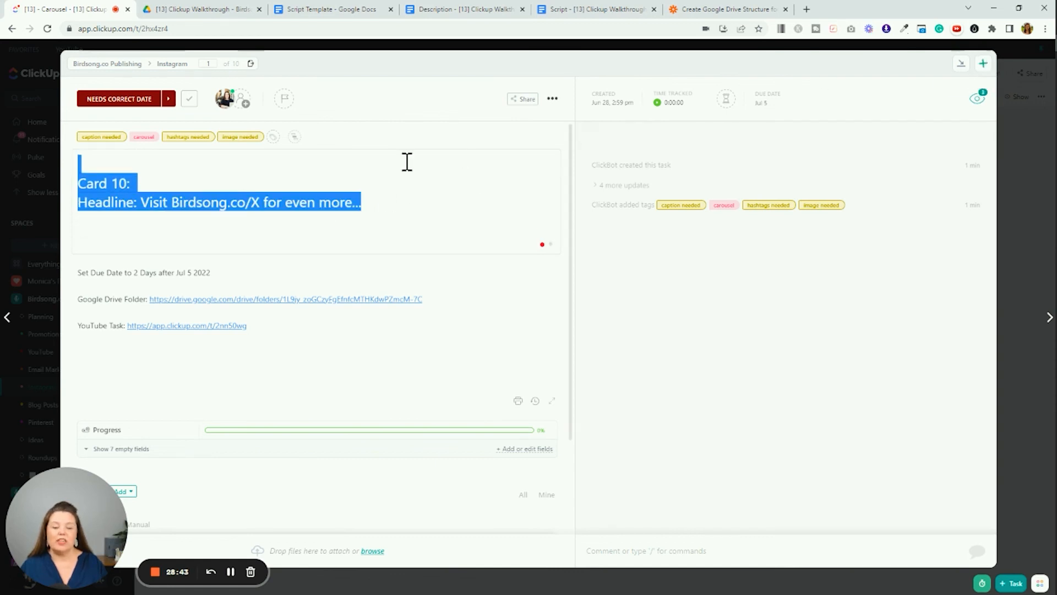
{"action": "left_click", "coordinate": [983, 64]}
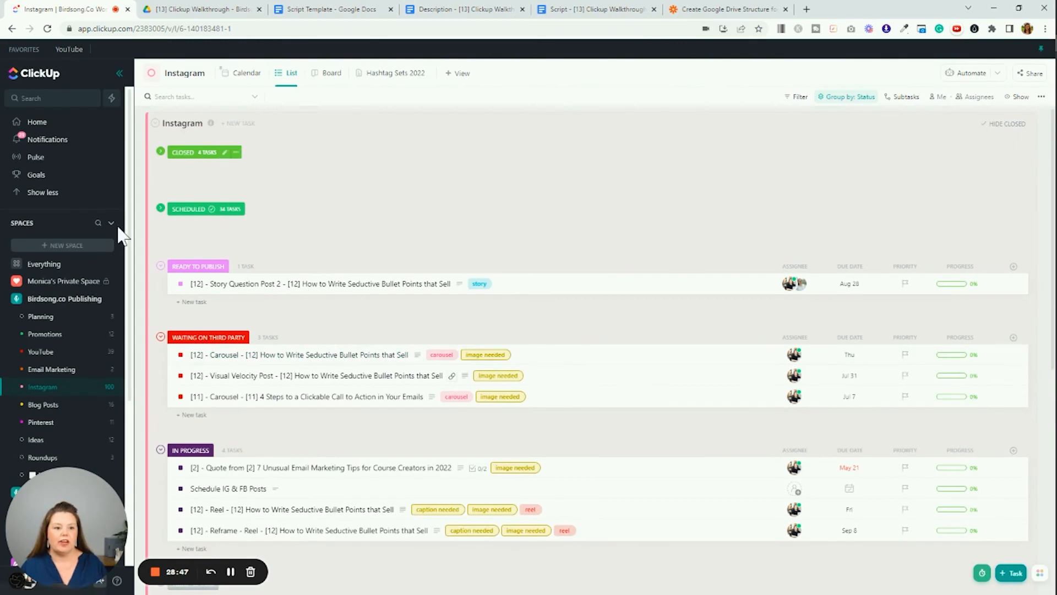
Open the [13] Blog Post task from the Blog Posts list and review its planning, pre-production, publish, post-production, promote and production checklists.
{"action": "left_click", "coordinate": [44, 406]}
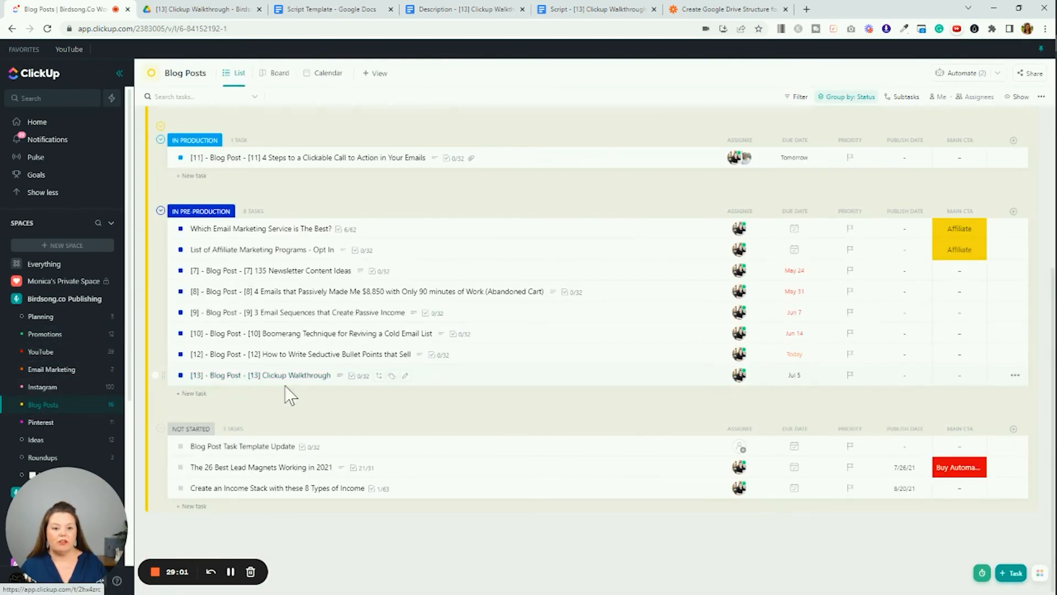
{"action": "left_click", "coordinate": [289, 377]}
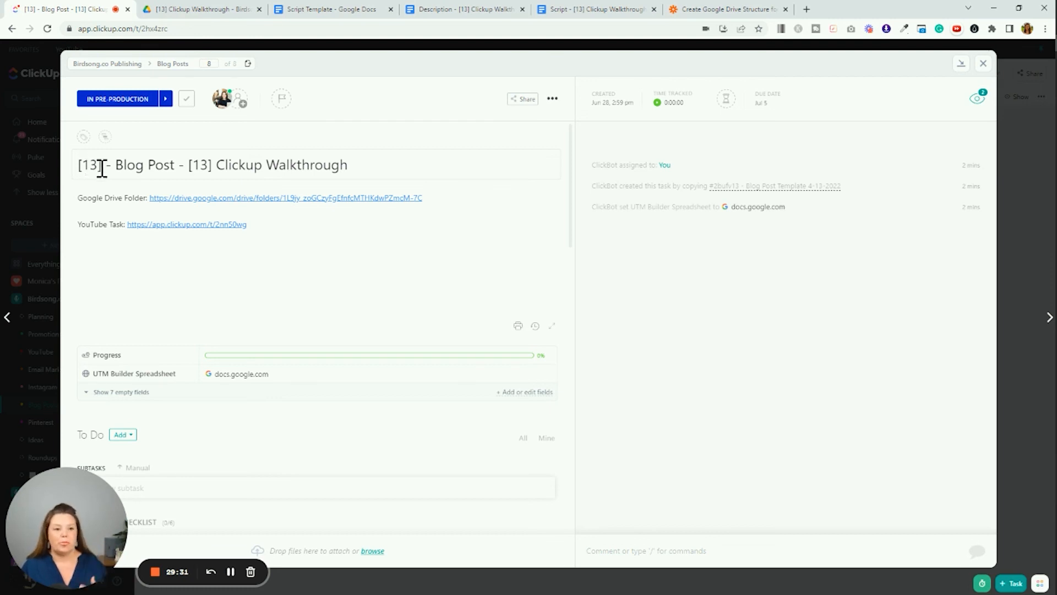
{"action": "scroll", "coordinate": [302, 241], "scroll_direction": "down", "scroll_amount": 6}
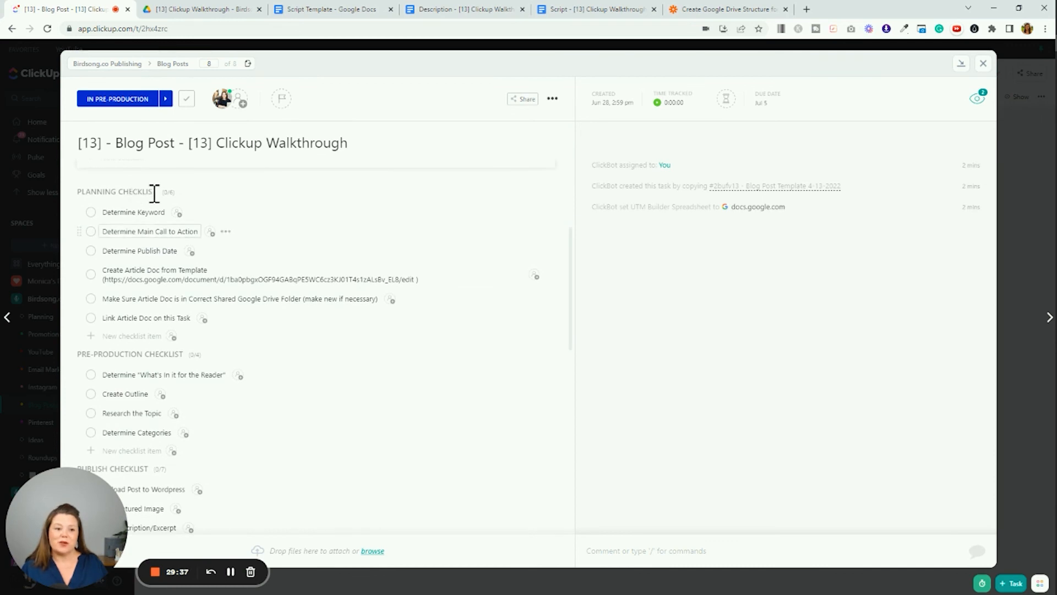
{"action": "scroll", "coordinate": [190, 251], "scroll_direction": "down", "scroll_amount": 3}
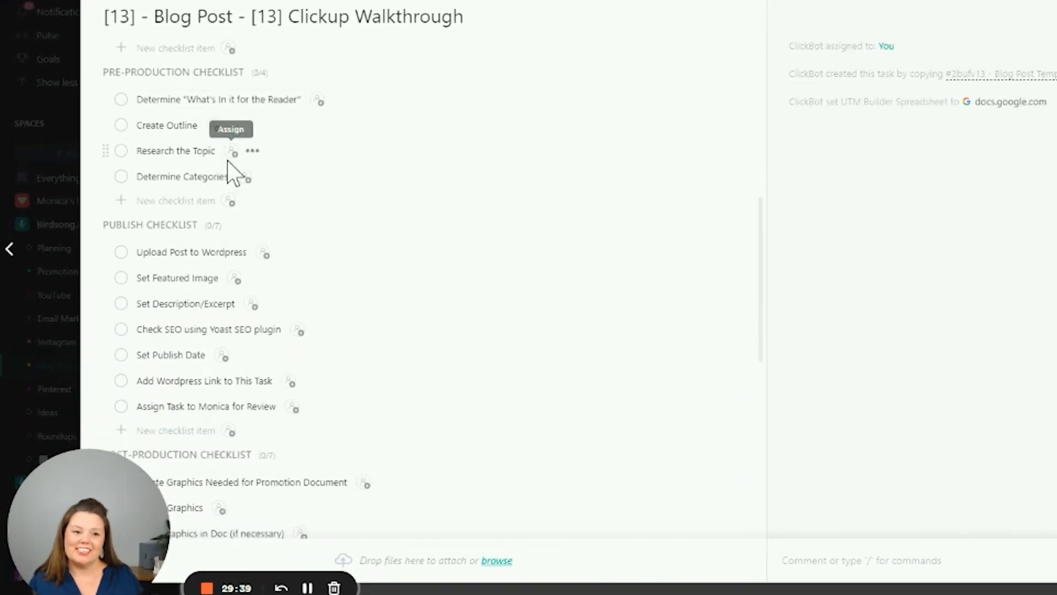
{"action": "scroll", "coordinate": [231, 173], "scroll_direction": "down", "scroll_amount": 10}
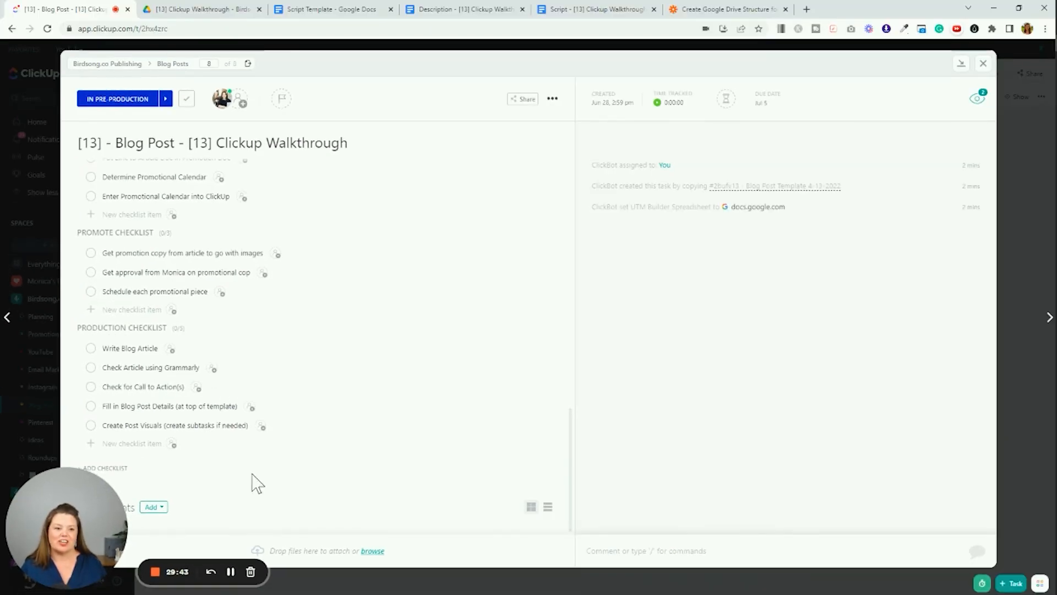
{"action": "scroll", "coordinate": [242, 425], "scroll_direction": "up", "scroll_amount": 15}
{"action": "scroll", "coordinate": [264, 353], "scroll_direction": "down", "scroll_amount": 15}
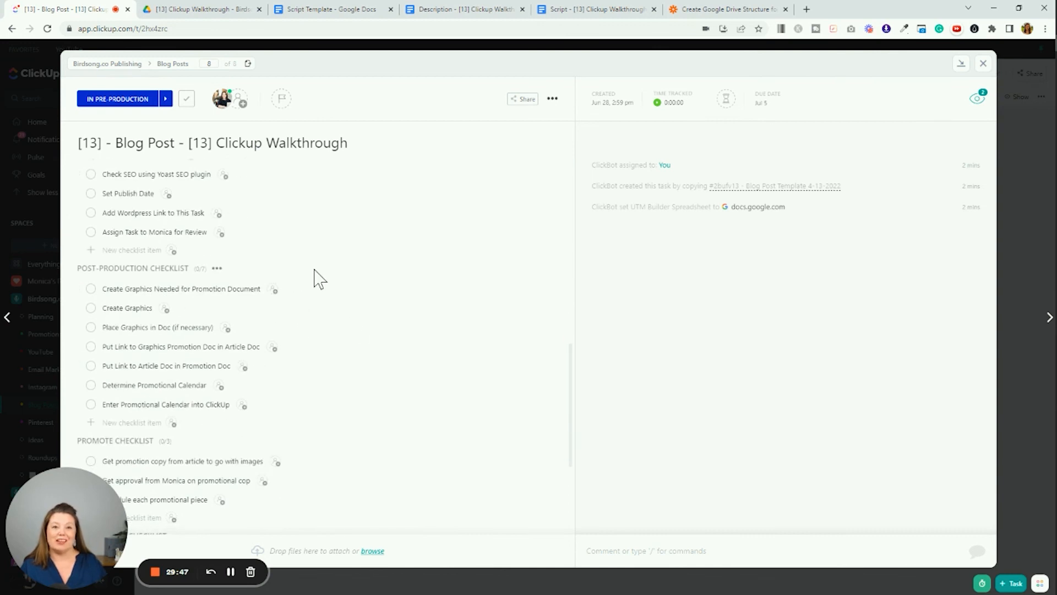
{"action": "scroll", "coordinate": [311, 234], "scroll_direction": "down", "scroll_amount": 4}
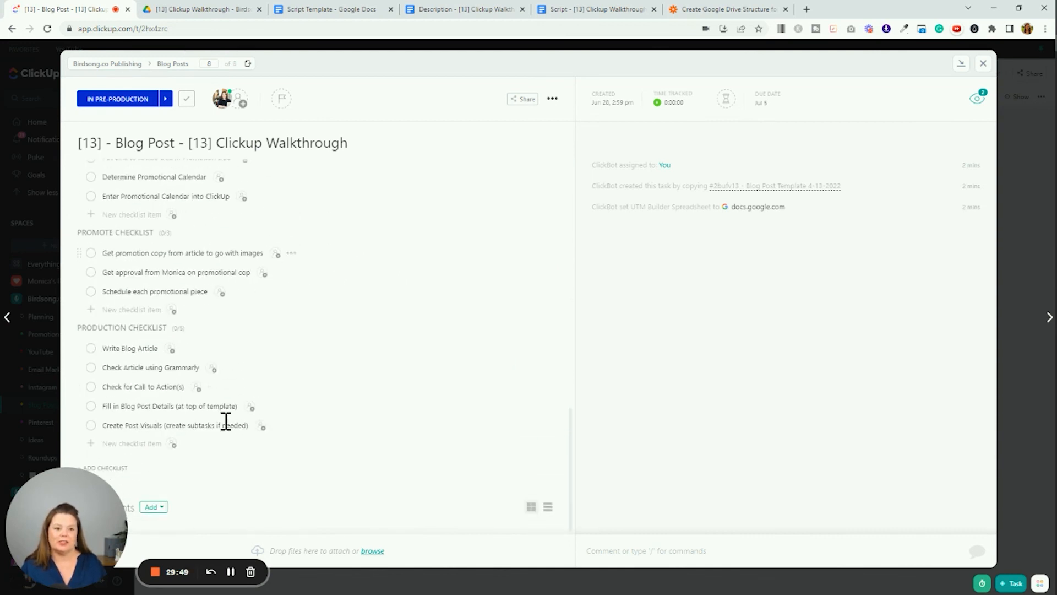
{"action": "scroll", "coordinate": [225, 397], "scroll_direction": "up", "scroll_amount": 15}
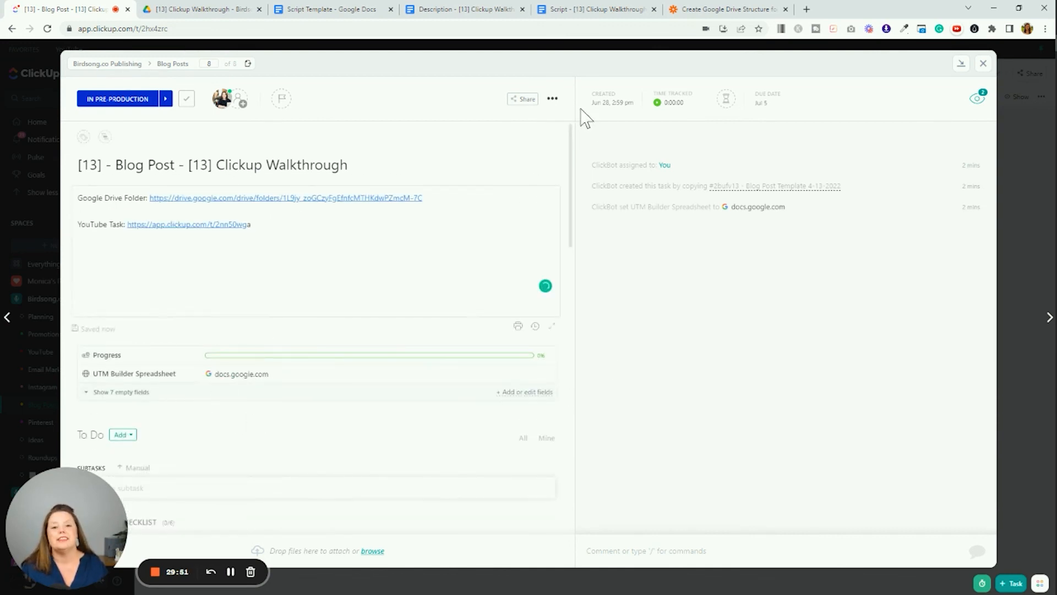
Locate the Template Center option in the blog post task's additional actions and close the task.
{"action": "left_click", "coordinate": [552, 100]}
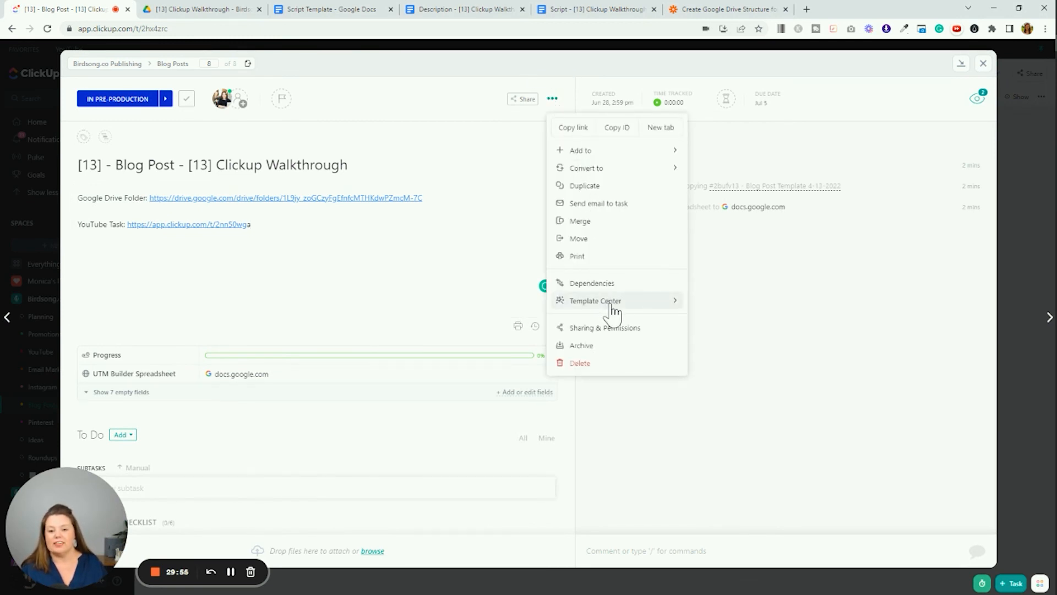
{"action": "left_click", "coordinate": [984, 67]}
{"action": "left_click", "coordinate": [984, 66]}
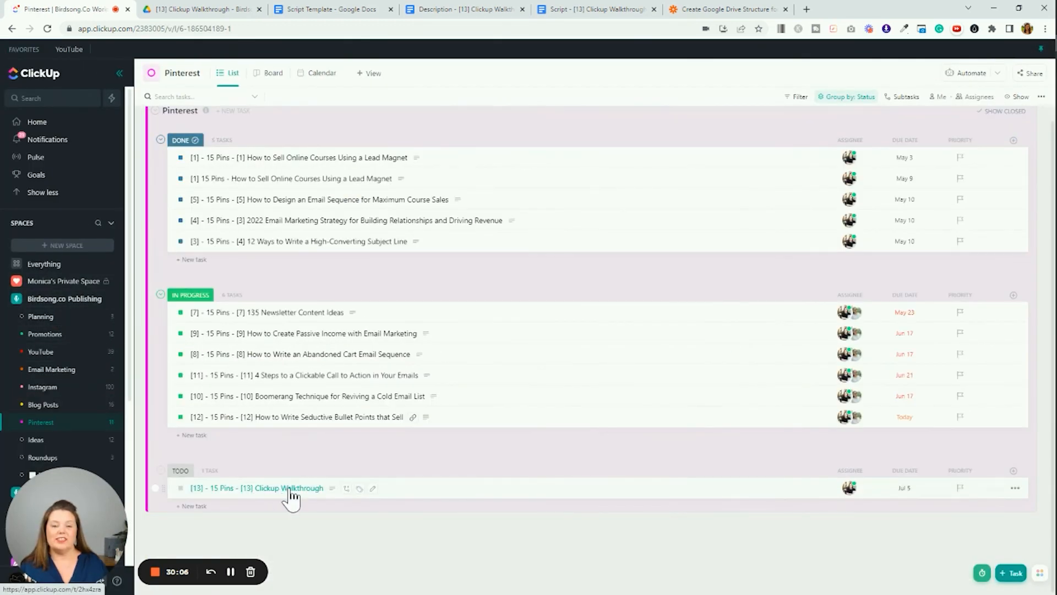
Review the Pinterest list's [13] 15 Pins task, including its pin breakdown and links, and close it.
{"action": "left_click", "coordinate": [290, 493]}
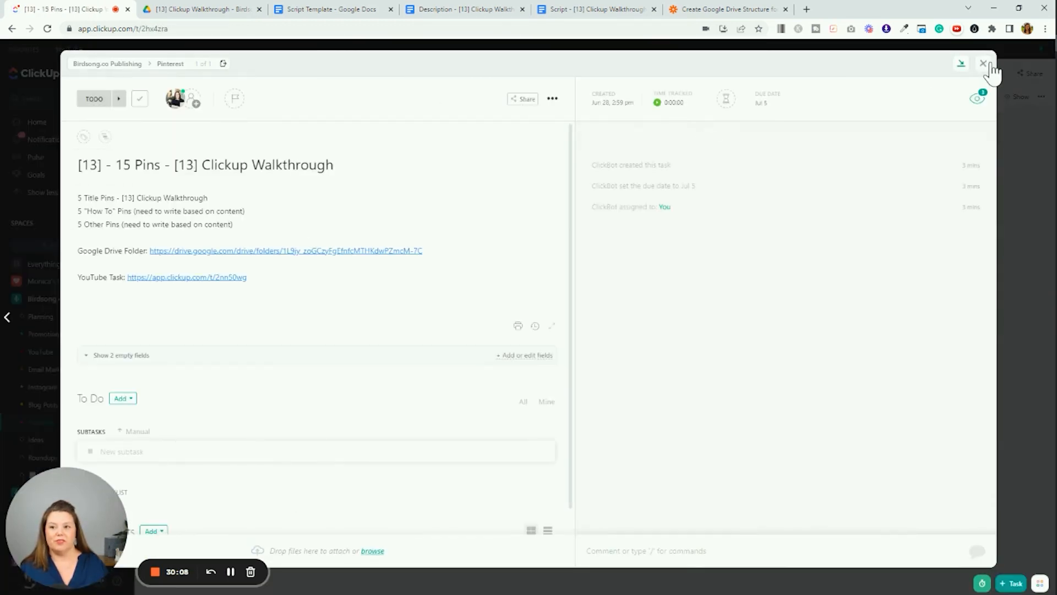
{"action": "left_click", "coordinate": [985, 64]}
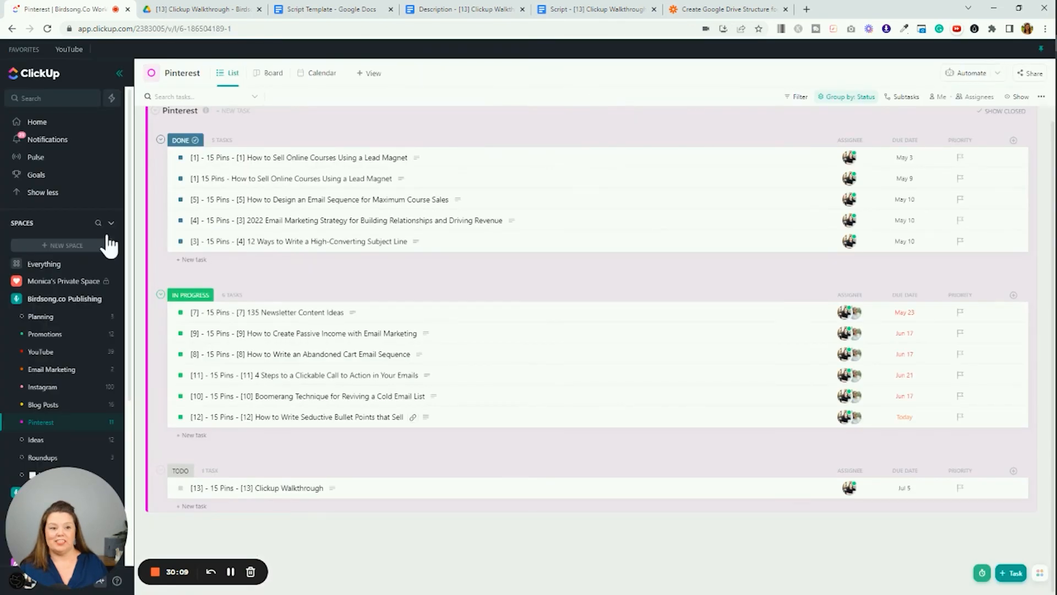
Return to the YouTube board, open the [13] Clickup Walkthrough task, and highlight the [13] prefix in its title.
{"action": "left_click", "coordinate": [50, 352]}
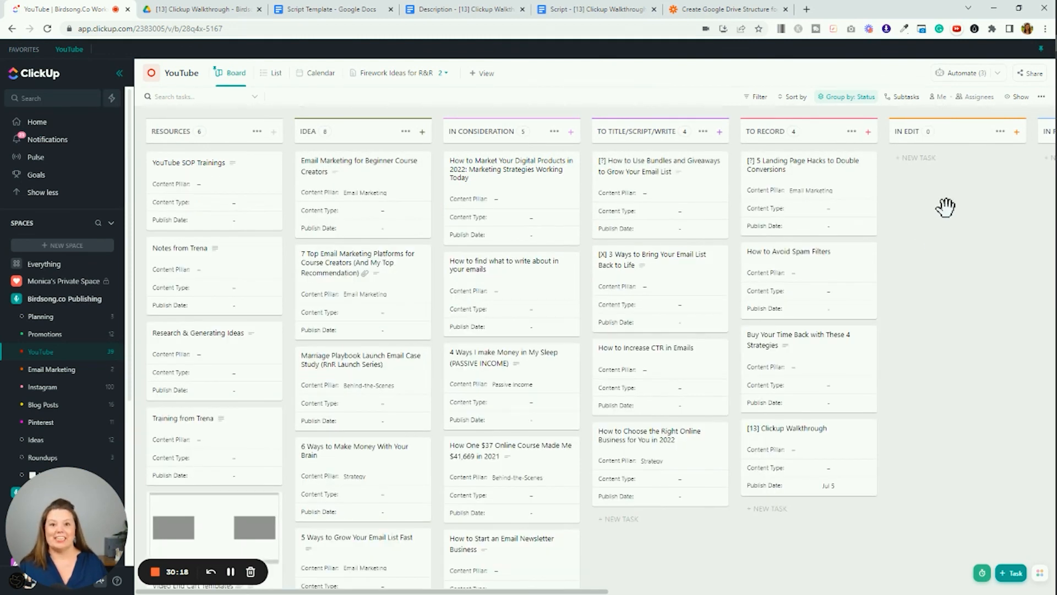
{"action": "left_click_drag", "start_coordinate": [956, 225], "coordinate": [632, 218]}
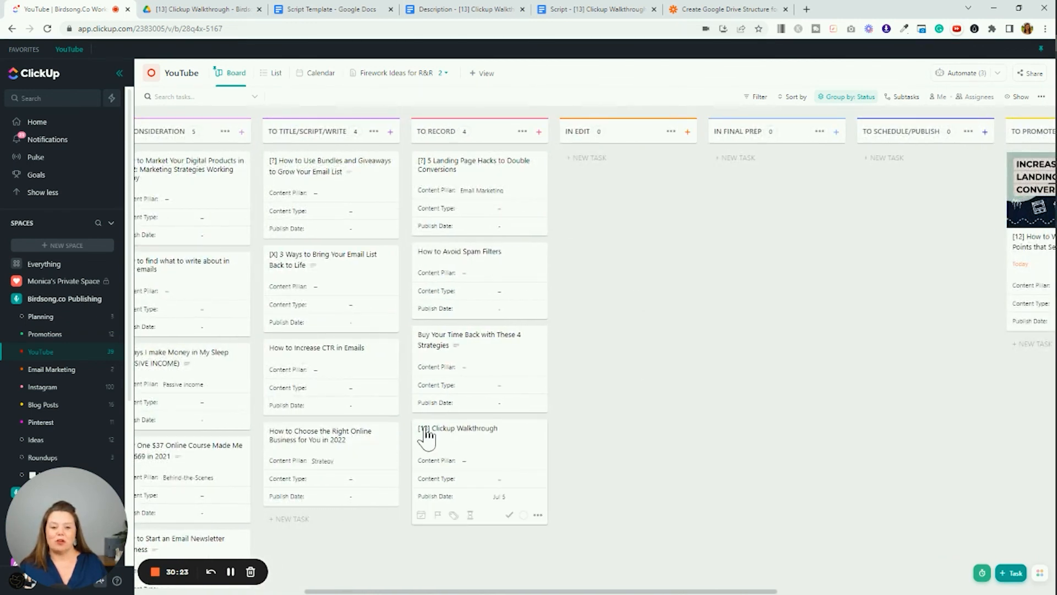
{"action": "left_click", "coordinate": [463, 435]}
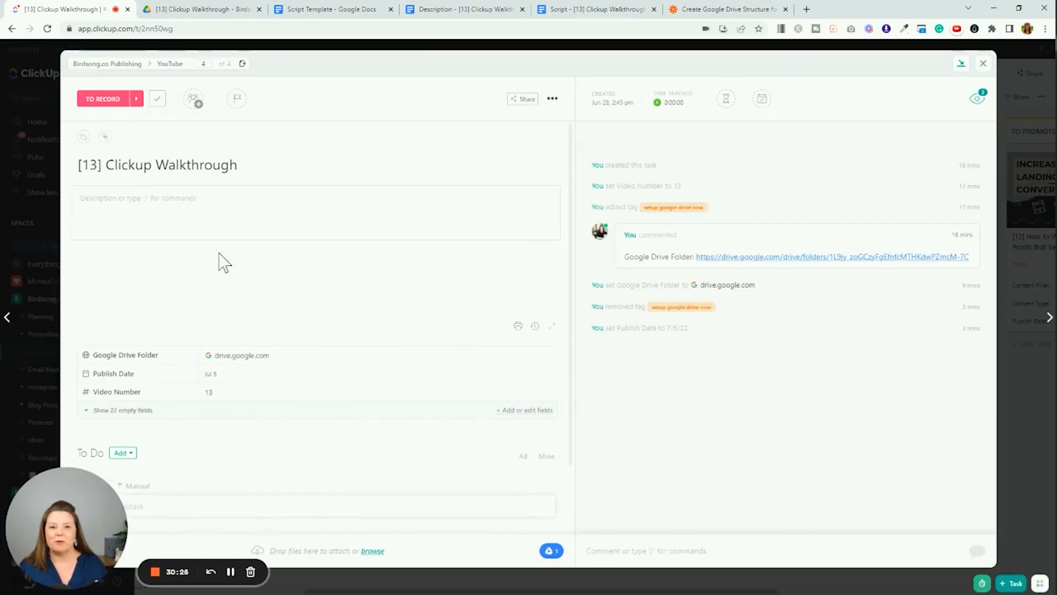
{"action": "left_click_drag", "start_coordinate": [98, 163], "coordinate": [81, 164]}
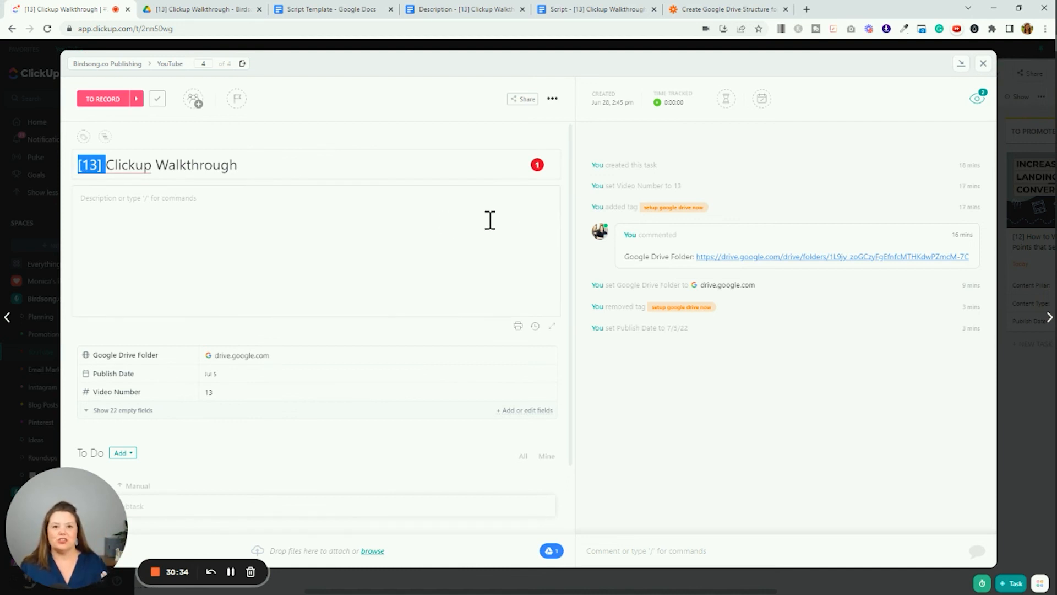
{"action": "left_click", "coordinate": [226, 236]}
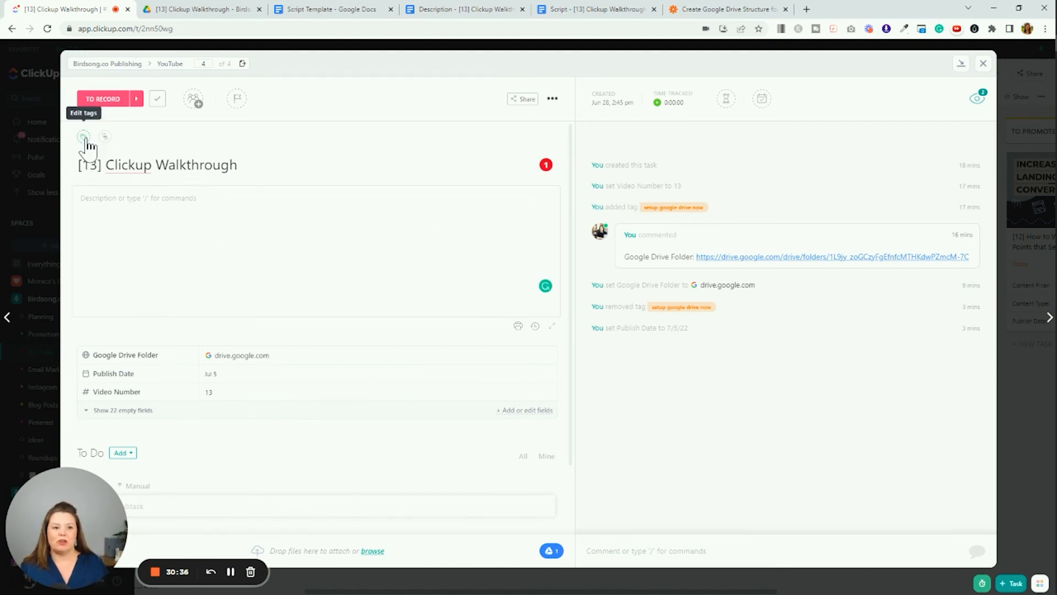
View the tags available for the Clickup Walkthrough task and close the task without adding any.
{"action": "left_click", "coordinate": [85, 140]}
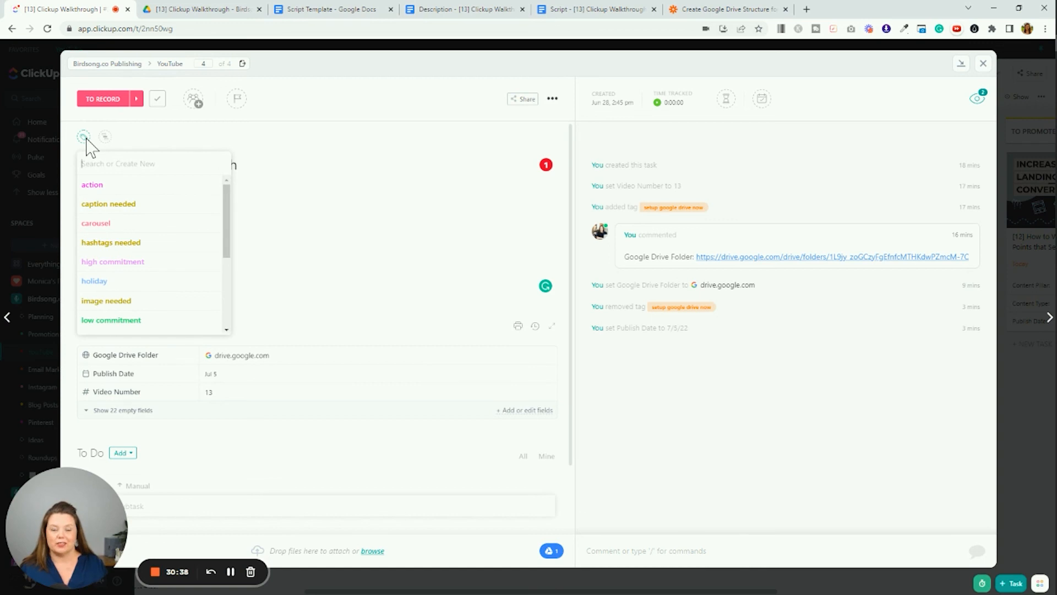
{"action": "left_click", "coordinate": [290, 140]}
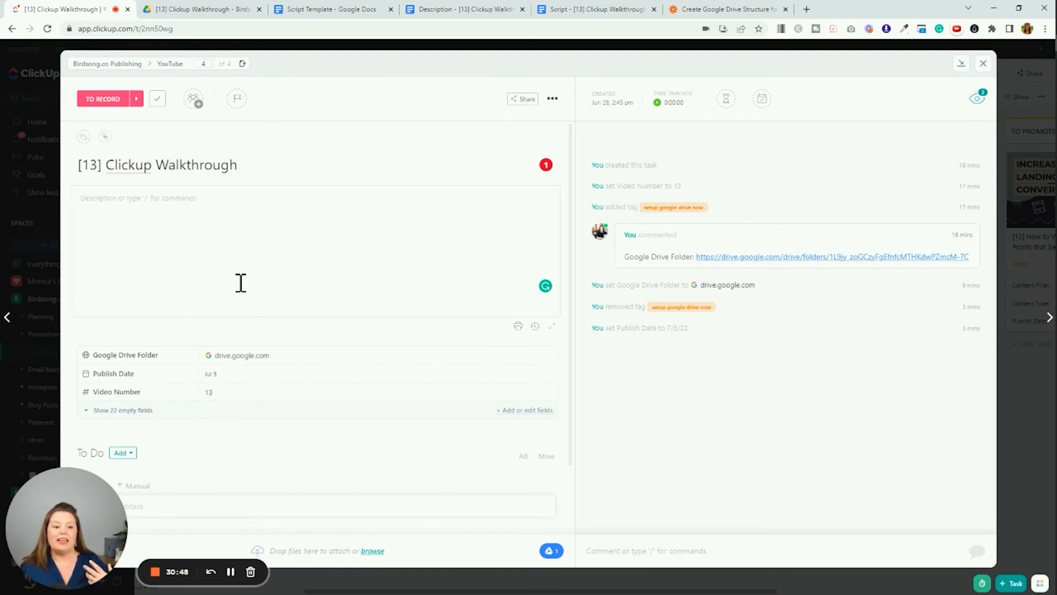
{"action": "left_click", "coordinate": [984, 64]}
Review the YouTube list's three repurposing automations once more and close the automations window.
{"action": "left_click", "coordinate": [963, 77]}
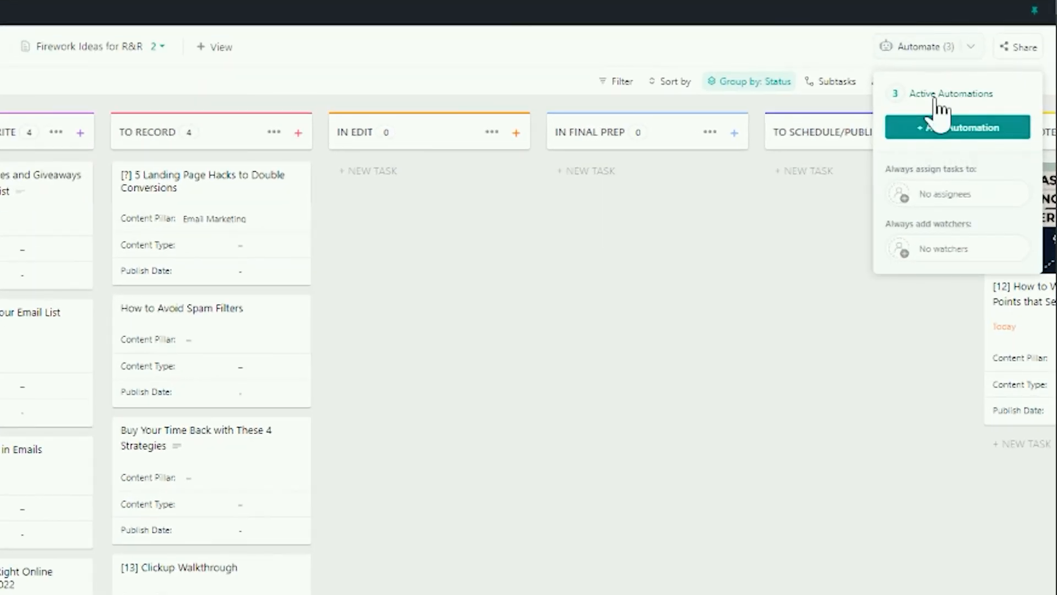
{"action": "left_click", "coordinate": [961, 128]}
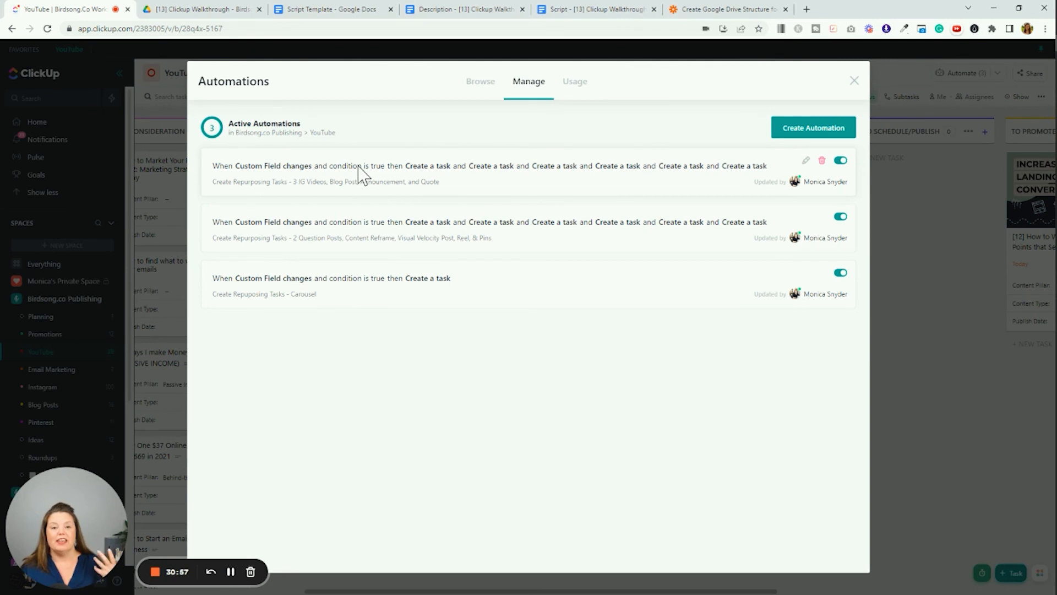
{"action": "left_click", "coordinate": [854, 84]}
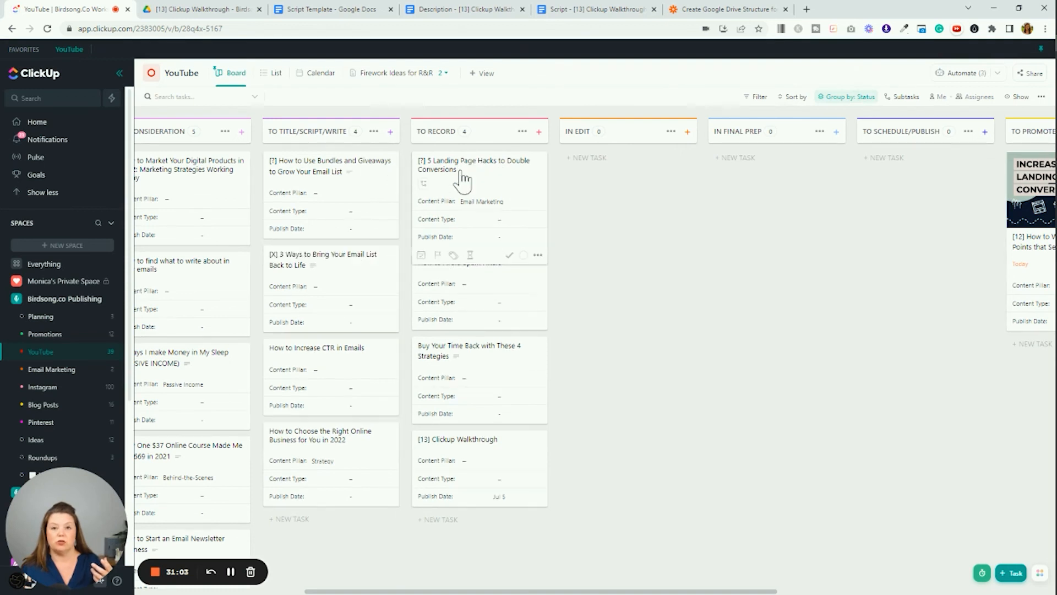